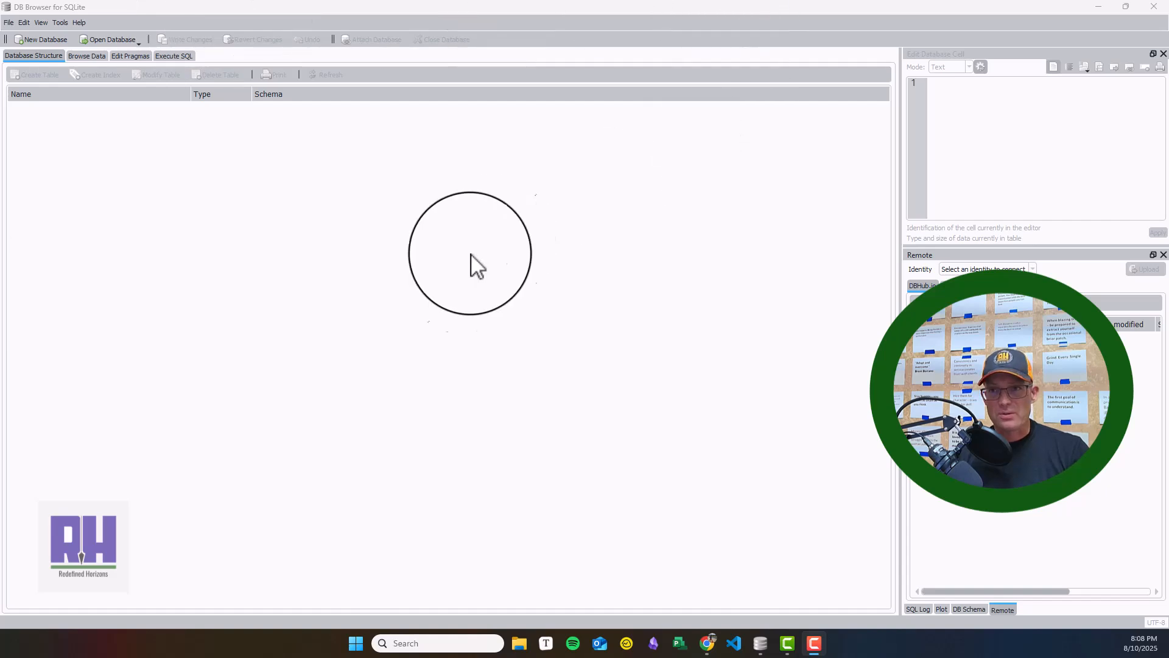
Open the existing database RH MJST.db from the Desktop folder
click(8, 22)
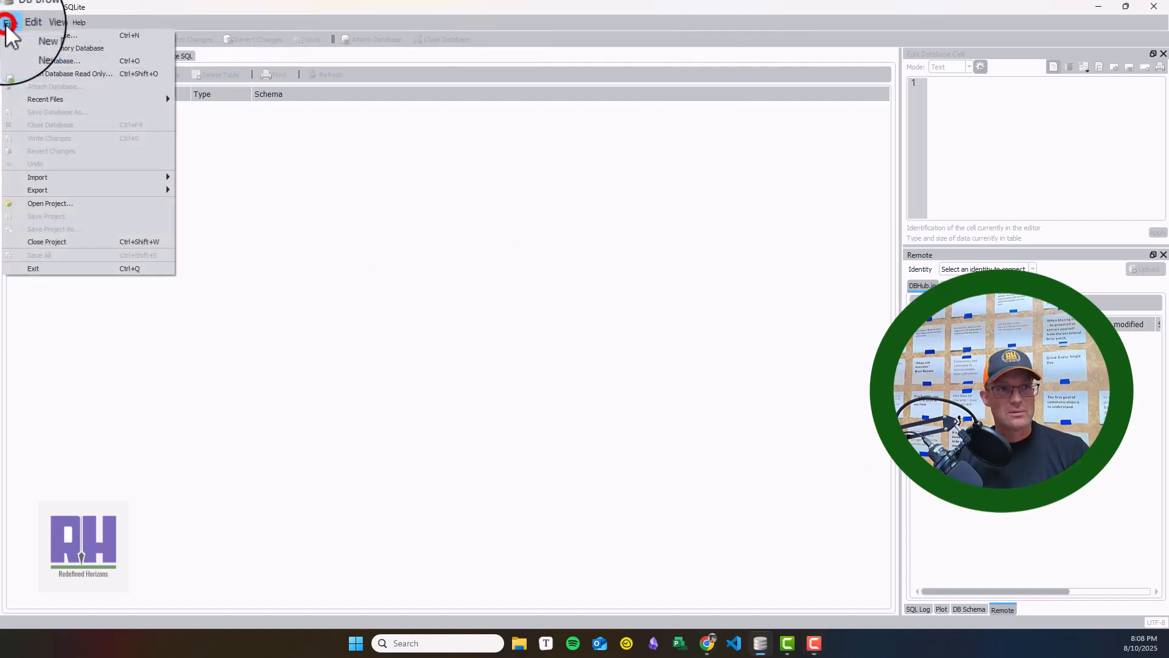
click(39, 62)
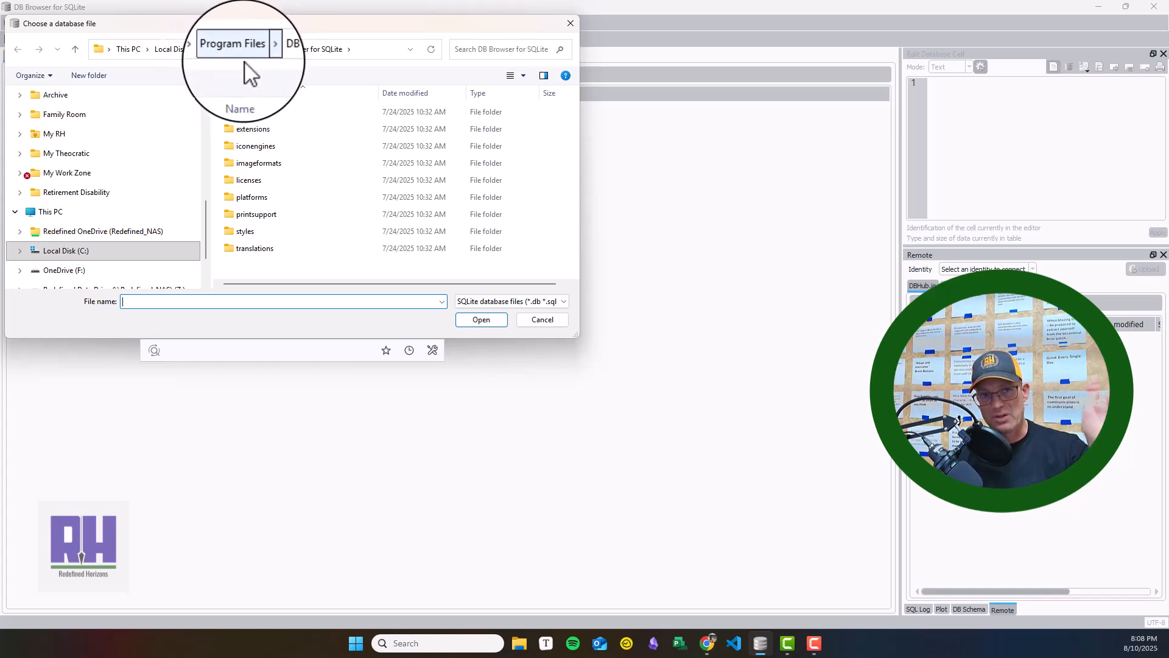
scroll(123, 204, up, 10)
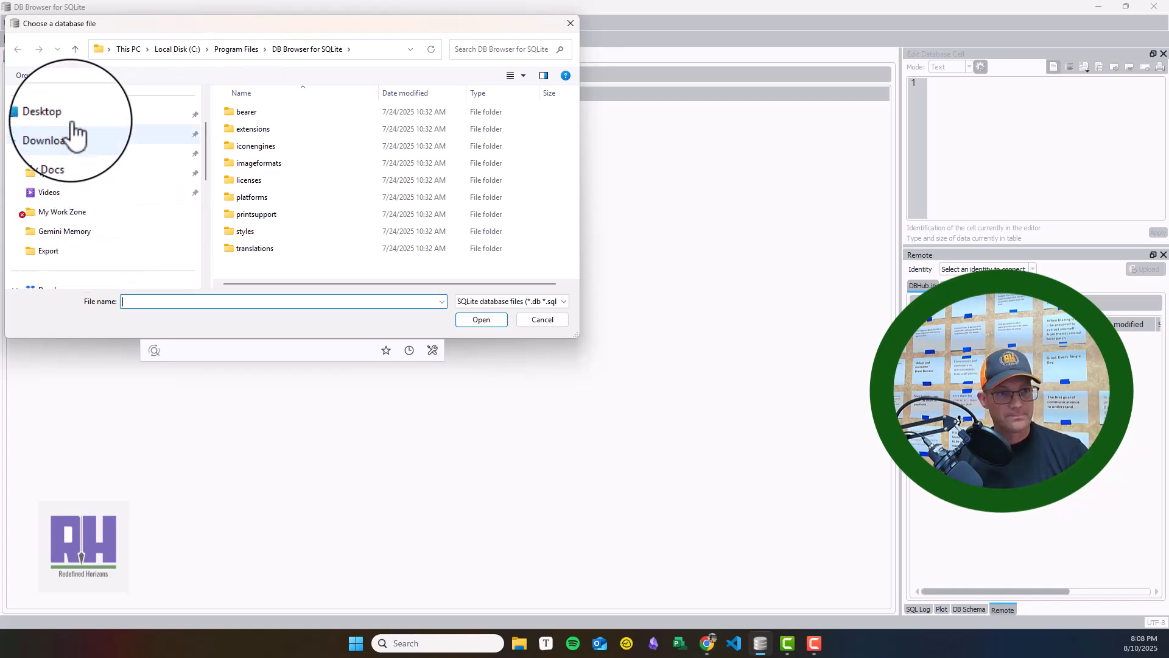
click(70, 115)
scroll(268, 201, down, 3)
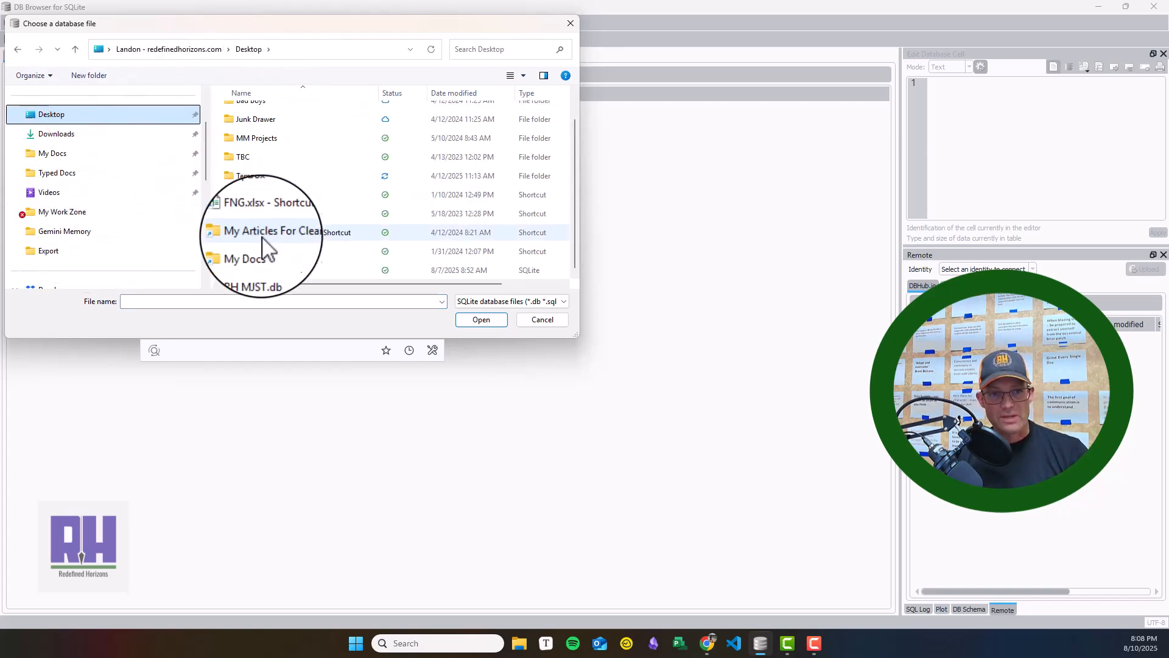
click(254, 269)
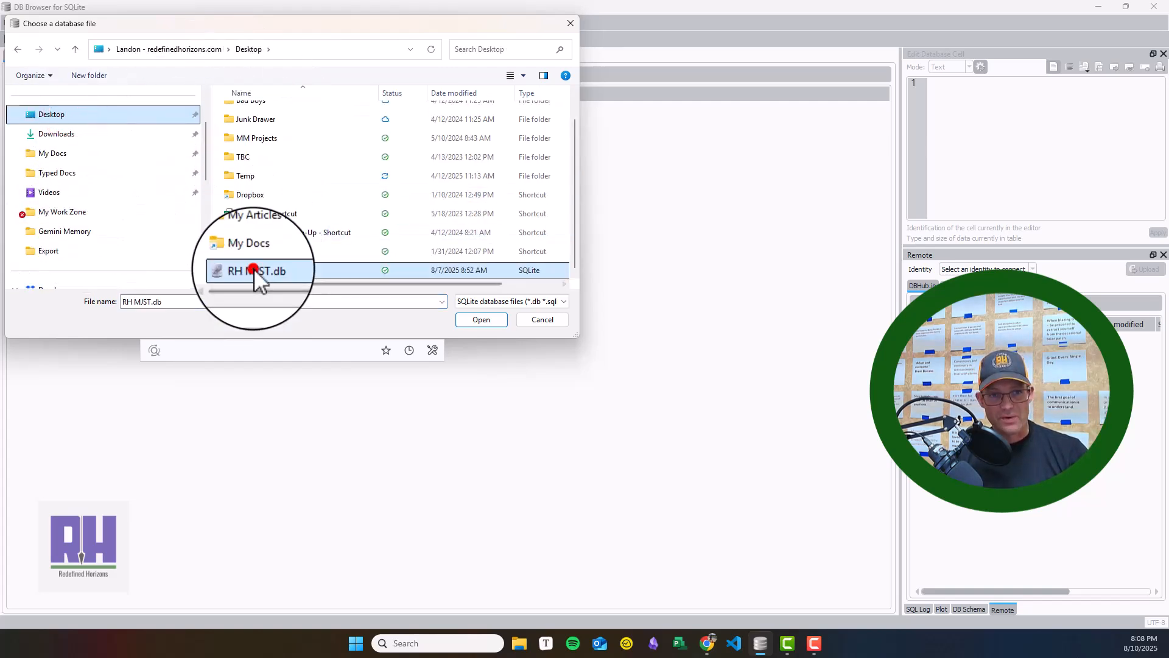
click(485, 320)
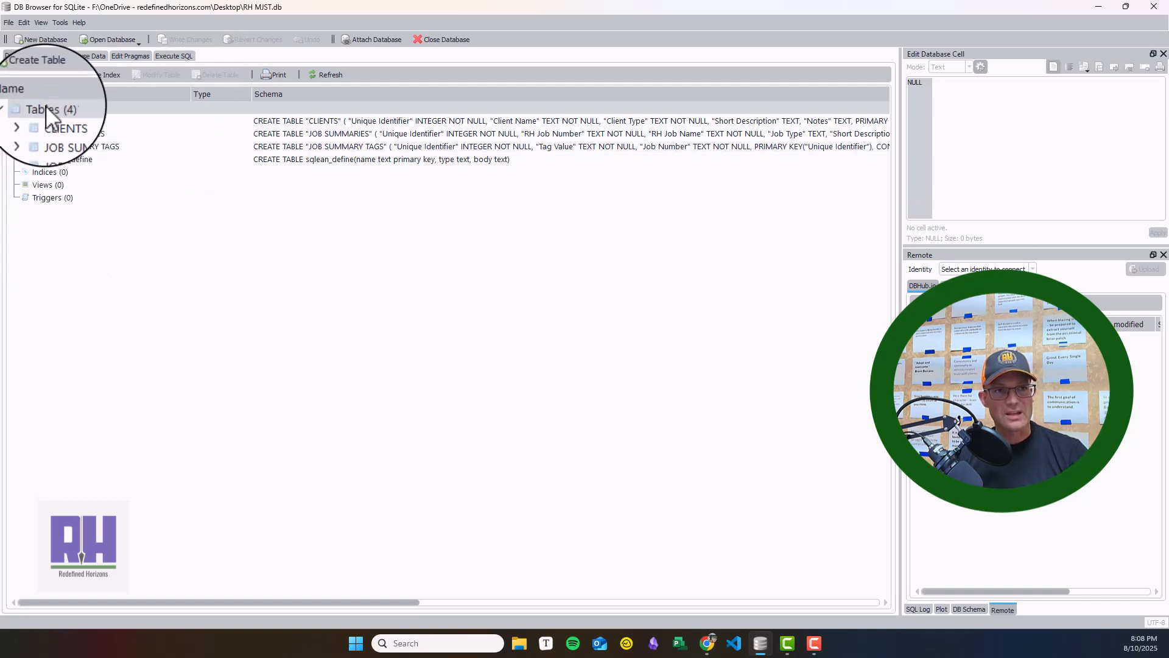
Review the list of tables and browse the records of CLIENTS, JOB SUMMARIES and JOB SUMMARY TAGS
double_click(18, 110)
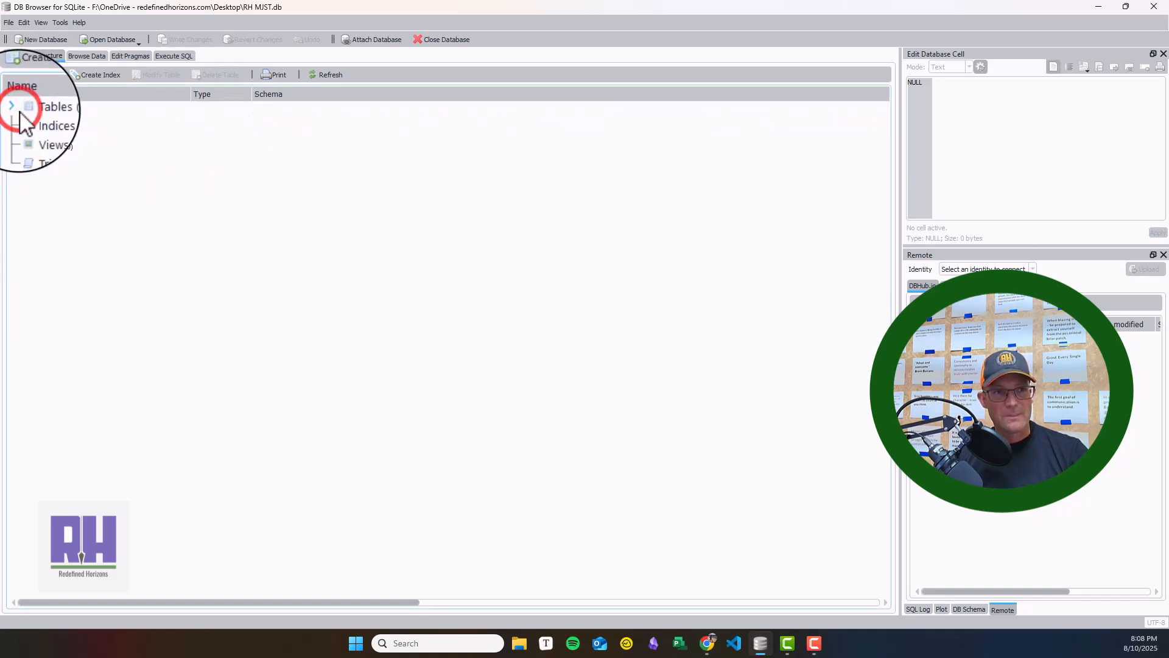
double_click(19, 110)
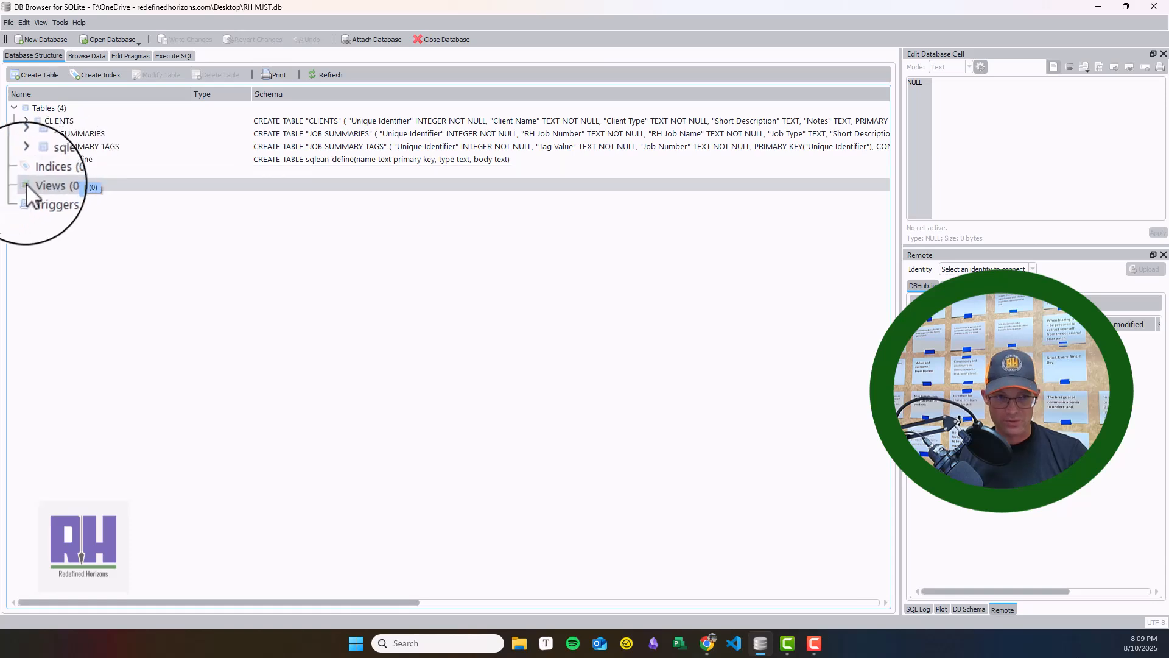
click(86, 55)
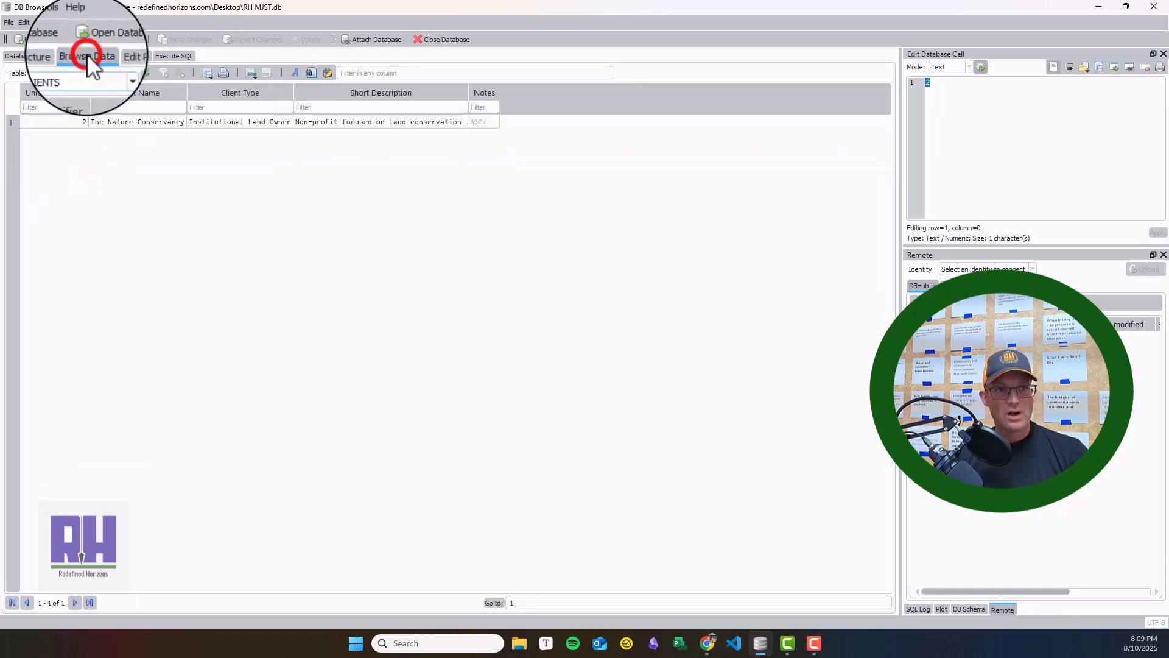
click(116, 74)
click(104, 93)
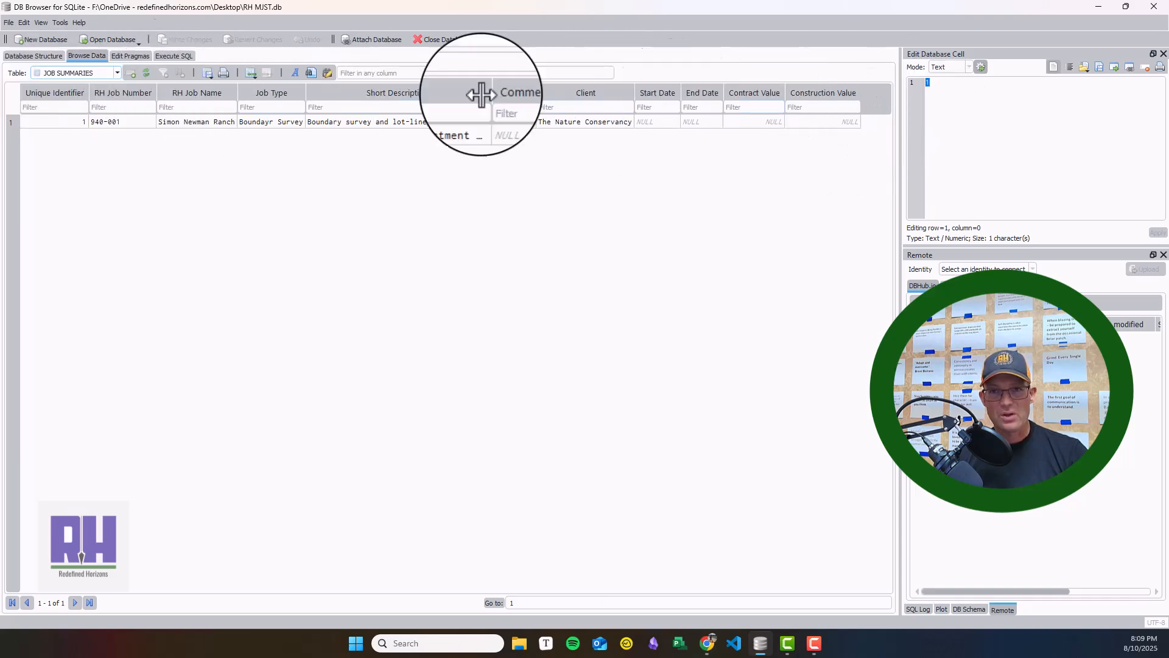
click(116, 73)
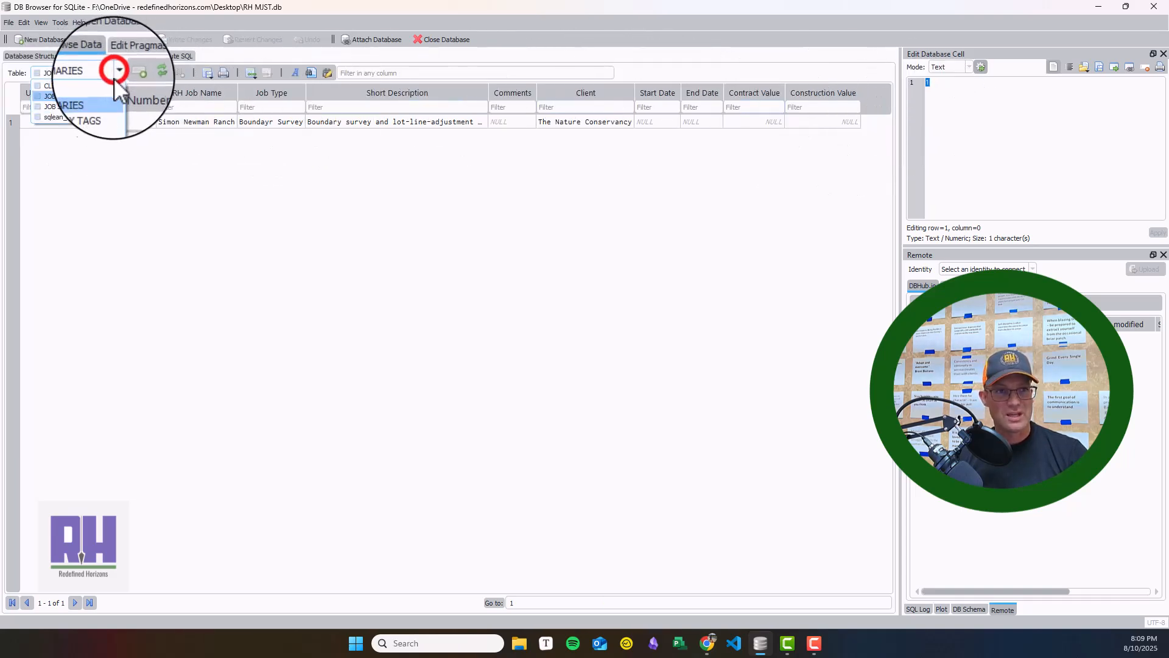
click(88, 104)
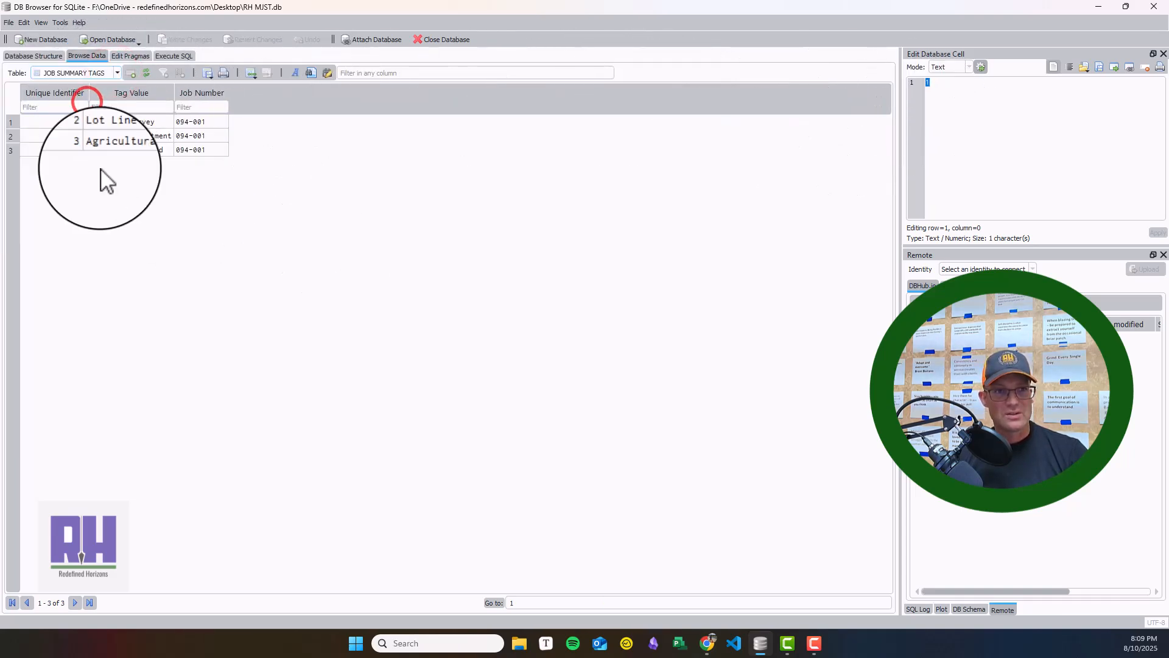
click(115, 75)
click(100, 82)
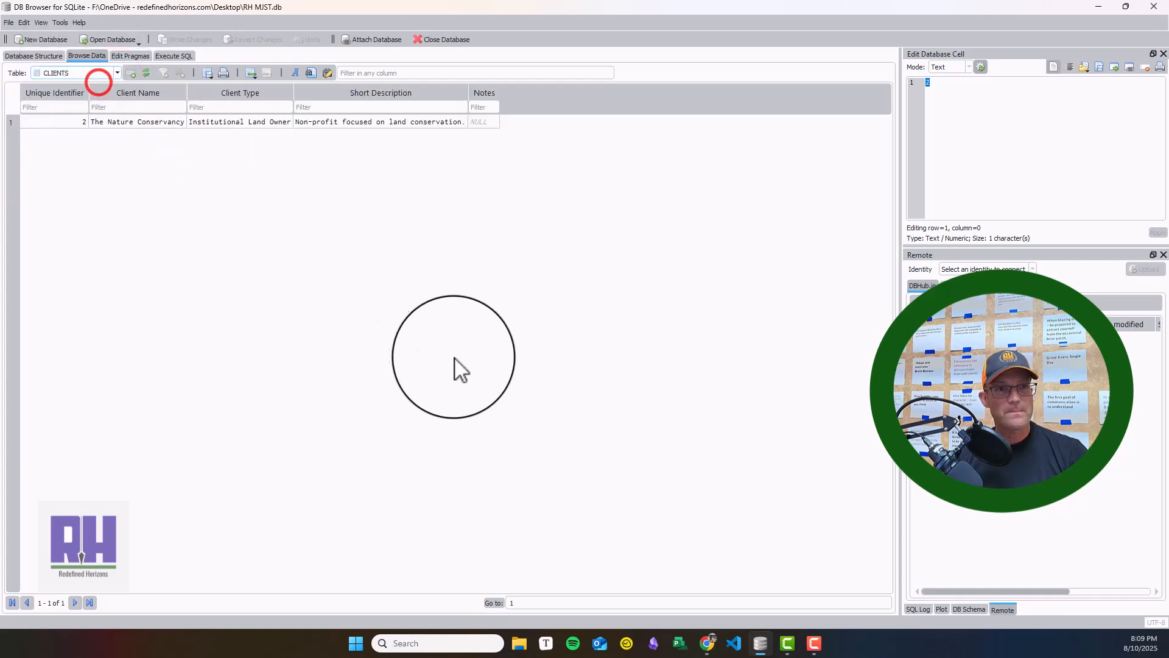
View the SQL editor and return to the database structure
click(174, 57)
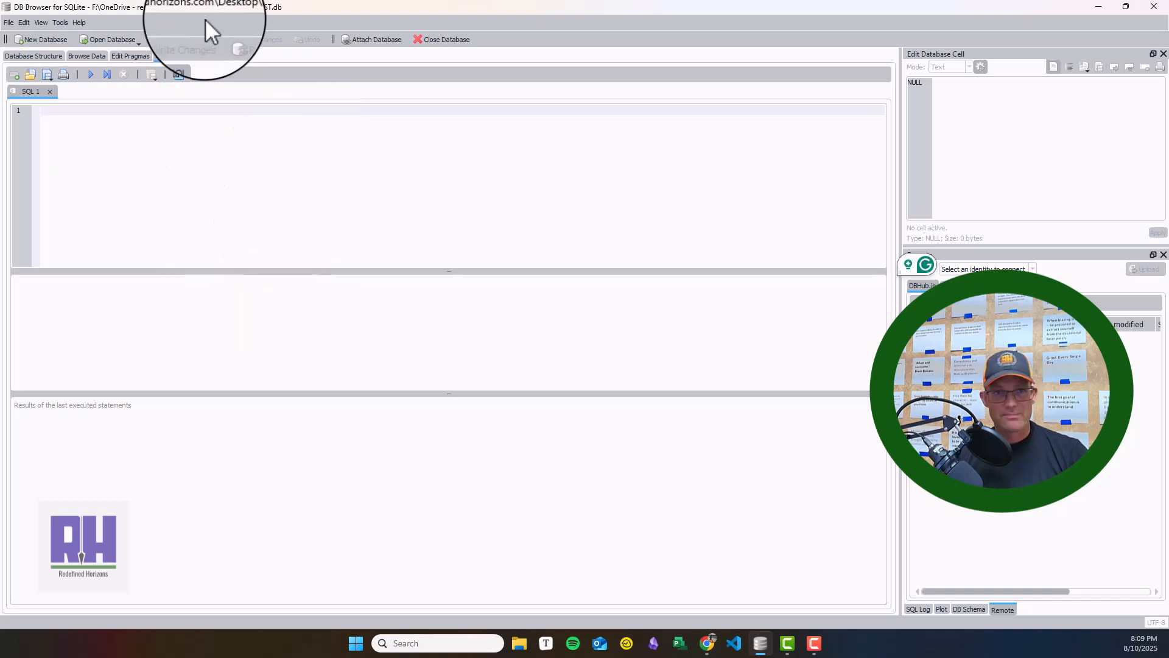
click(18, 56)
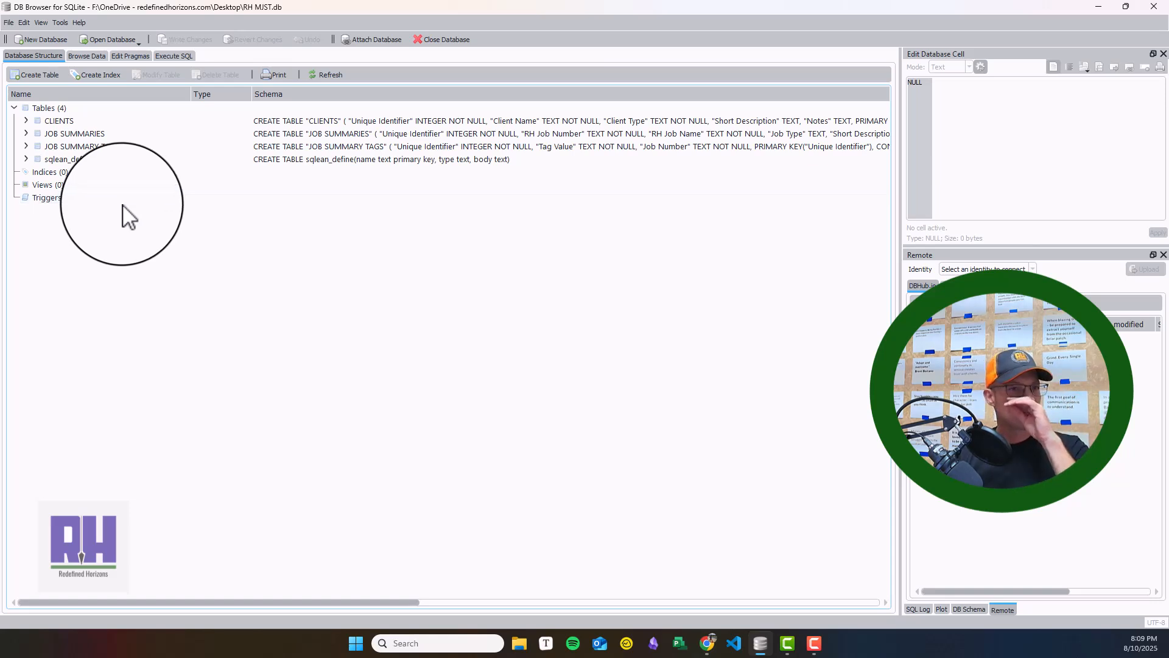
Start a new database and choose the Desktop folder as its save location
click(11, 22)
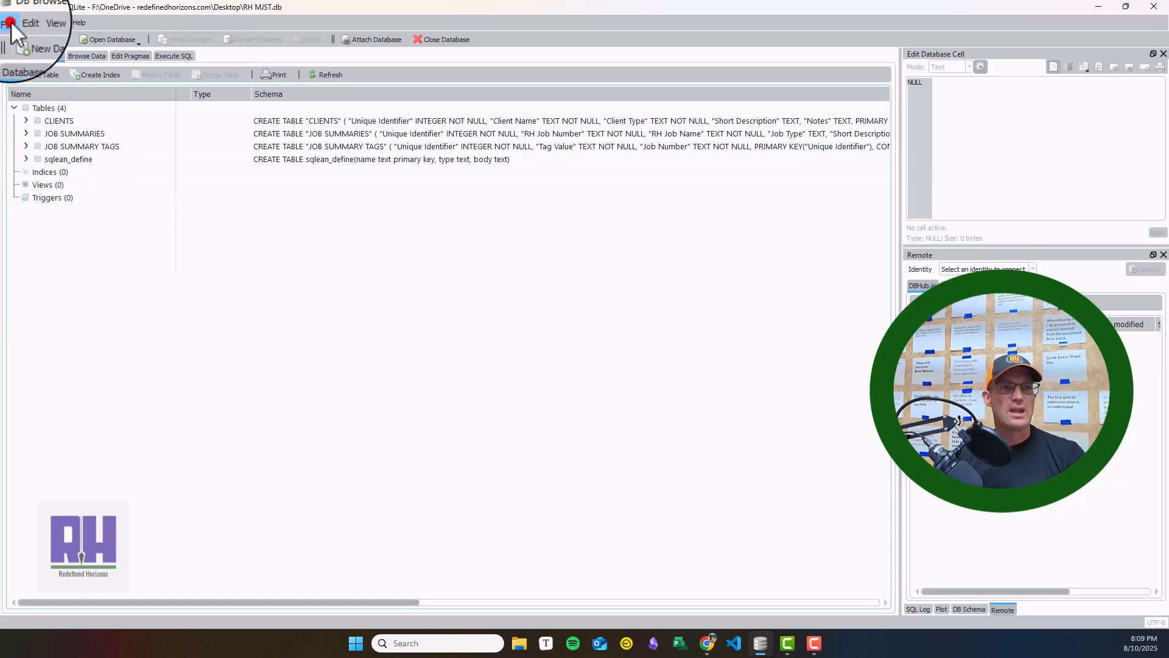
click(113, 26)
click(21, 24)
click(220, 20)
click(36, 39)
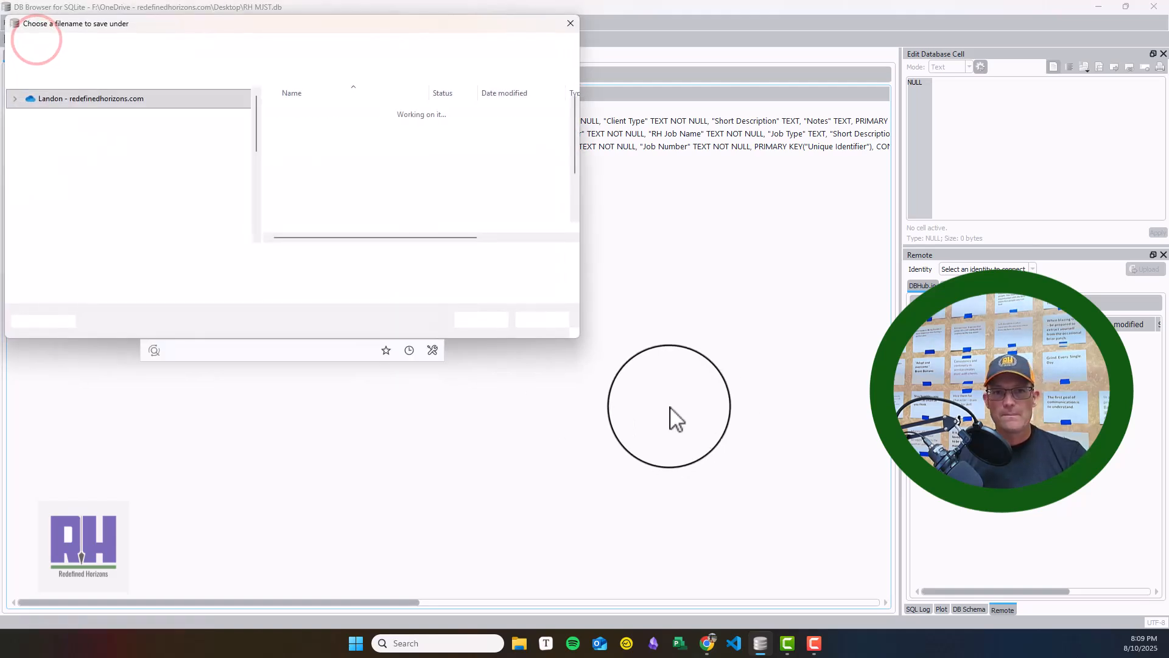
click(266, 257)
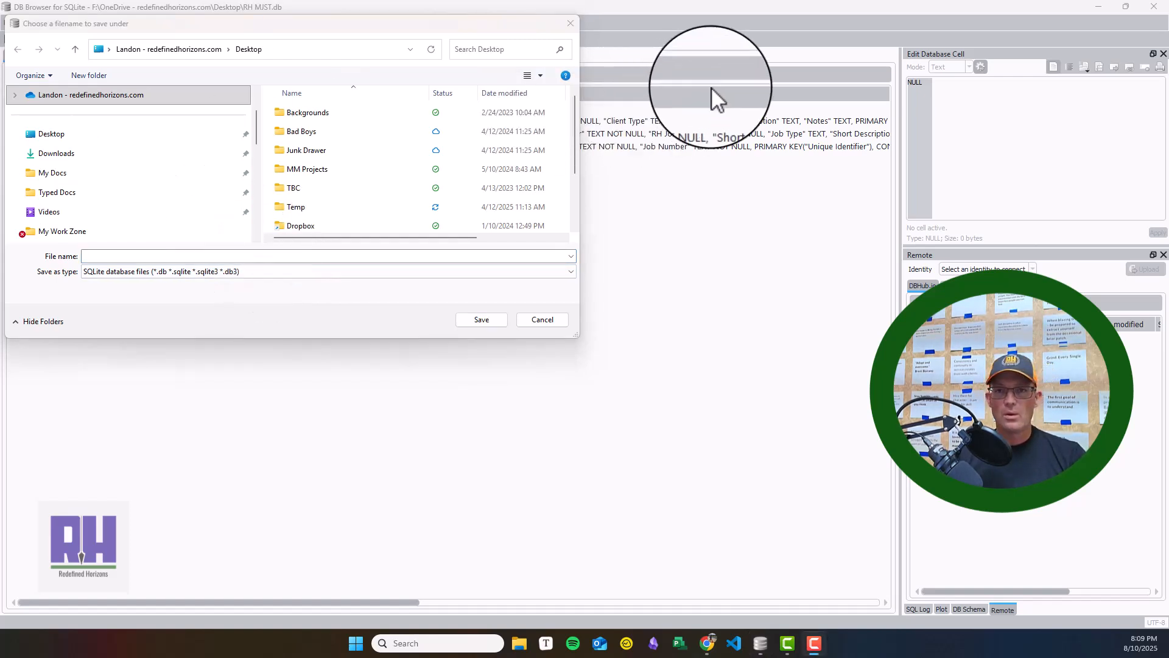
click(971, 88)
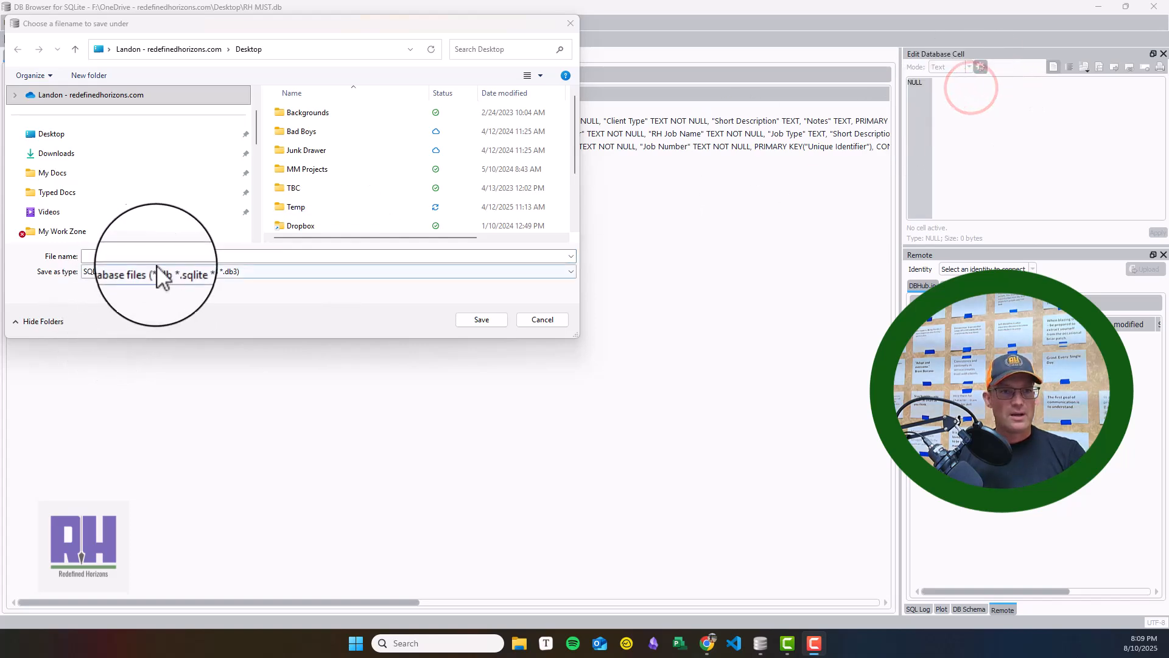
click(54, 133)
scroll(392, 158, down, 2)
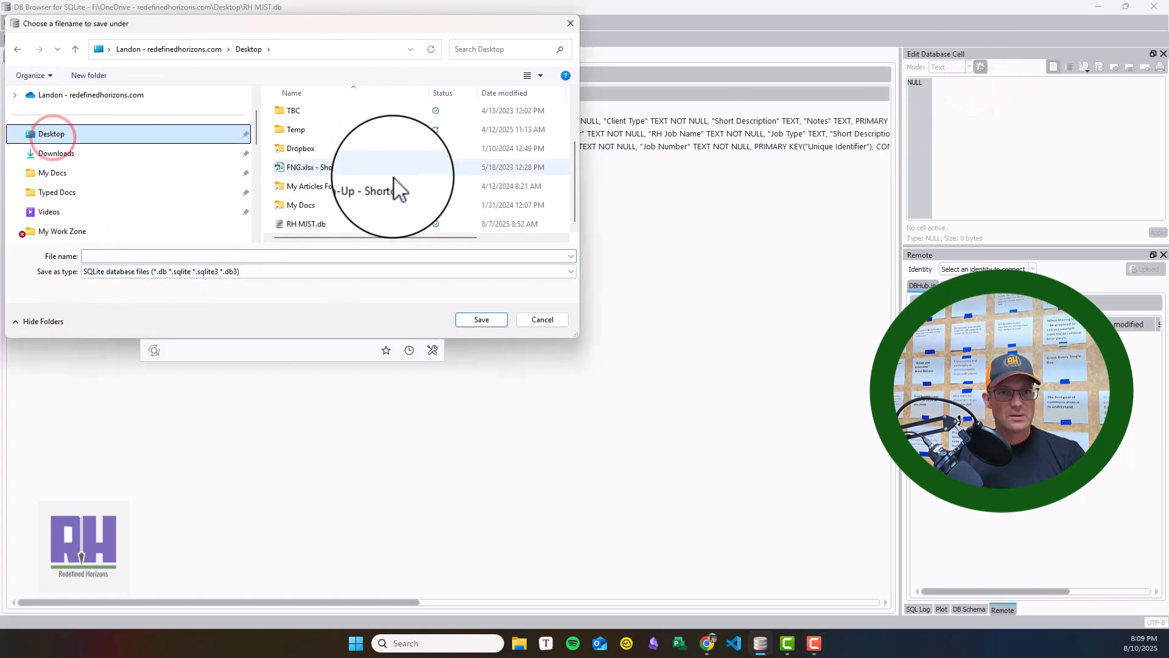
Save the new database as RH MJST EXAMPLE.db, based on the existing file's name, and dismiss the blank table definition
click(342, 224)
click(113, 257)
click(114, 255)
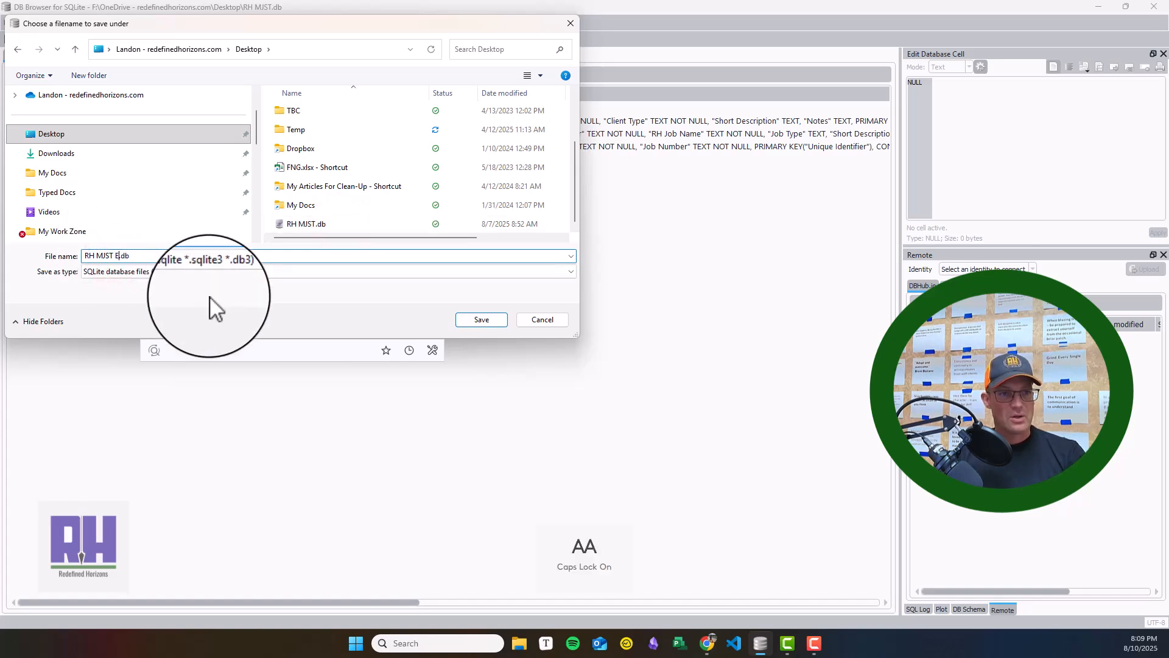
text(EXAMPLE)
key(Return)
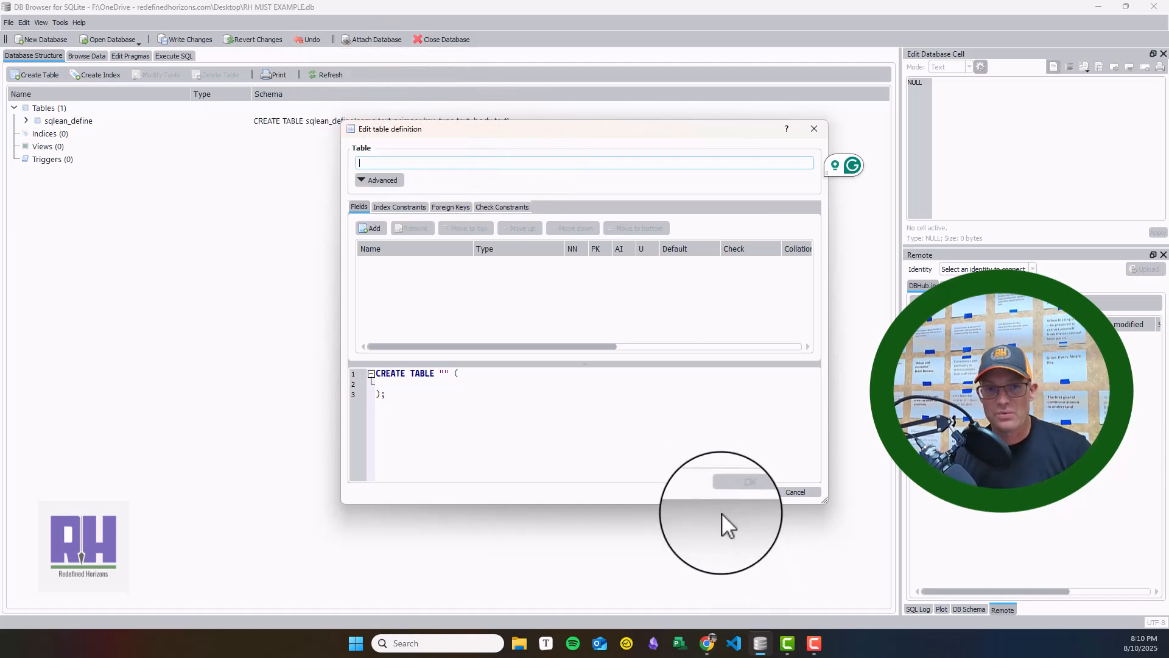
click(806, 494)
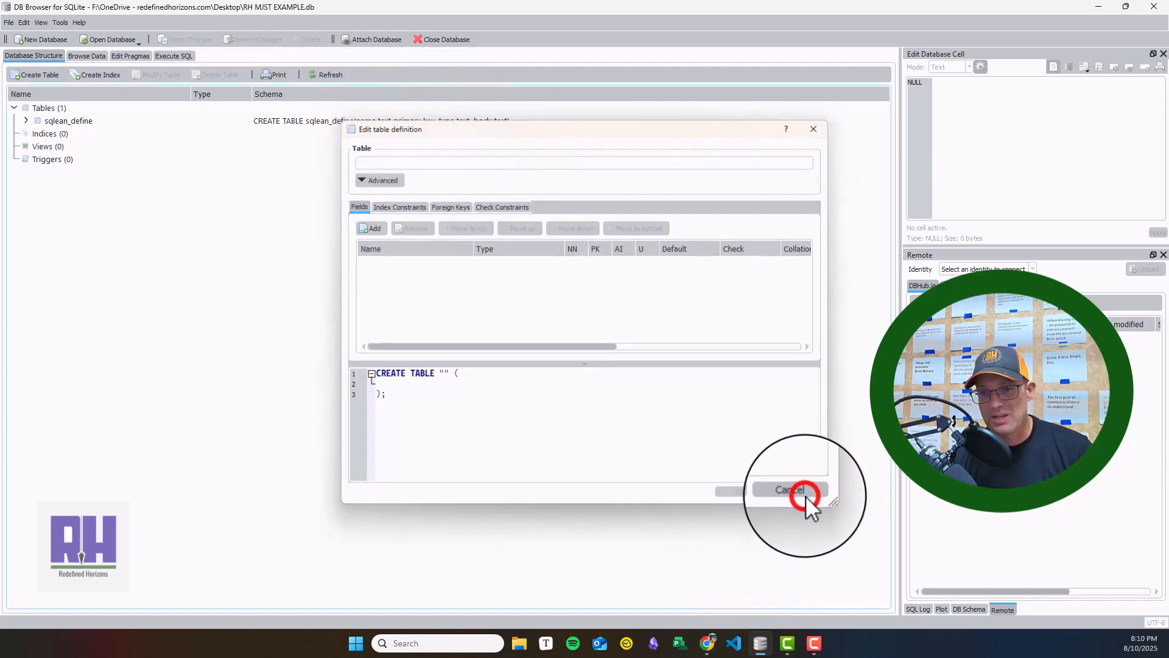
Start a new table named CLIENTS and add two fields to its definition
click(37, 75)
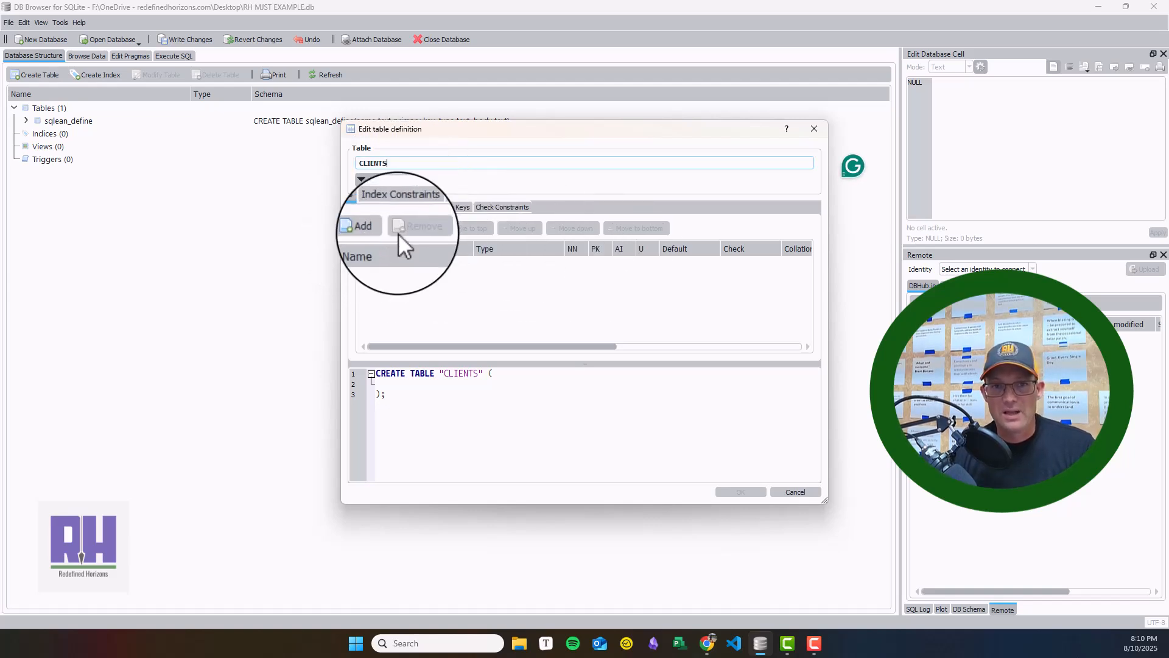
click(376, 229)
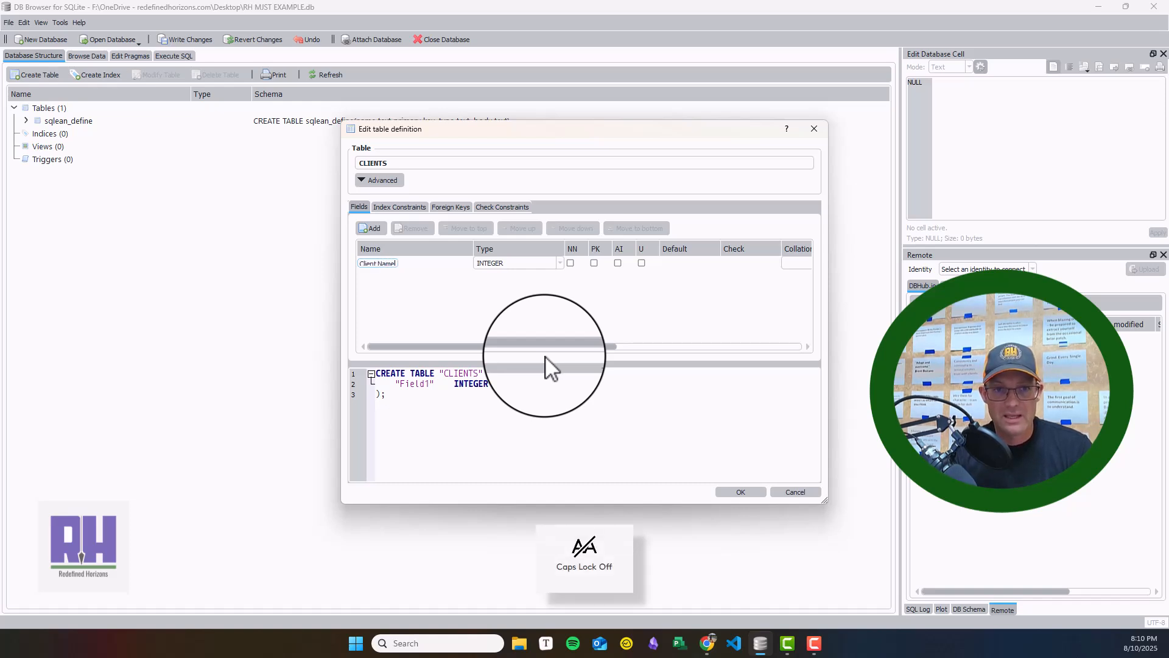
click(374, 227)
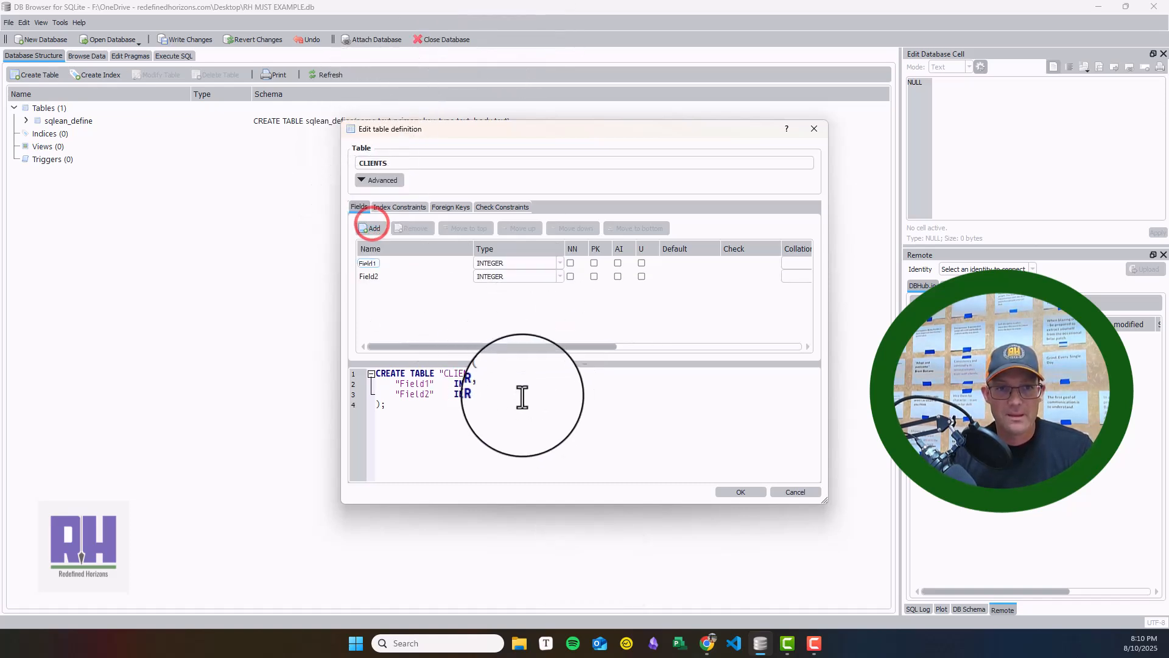
Name the second field of the CLIENTS table Client Name and set its data type to TEXT
click(376, 276)
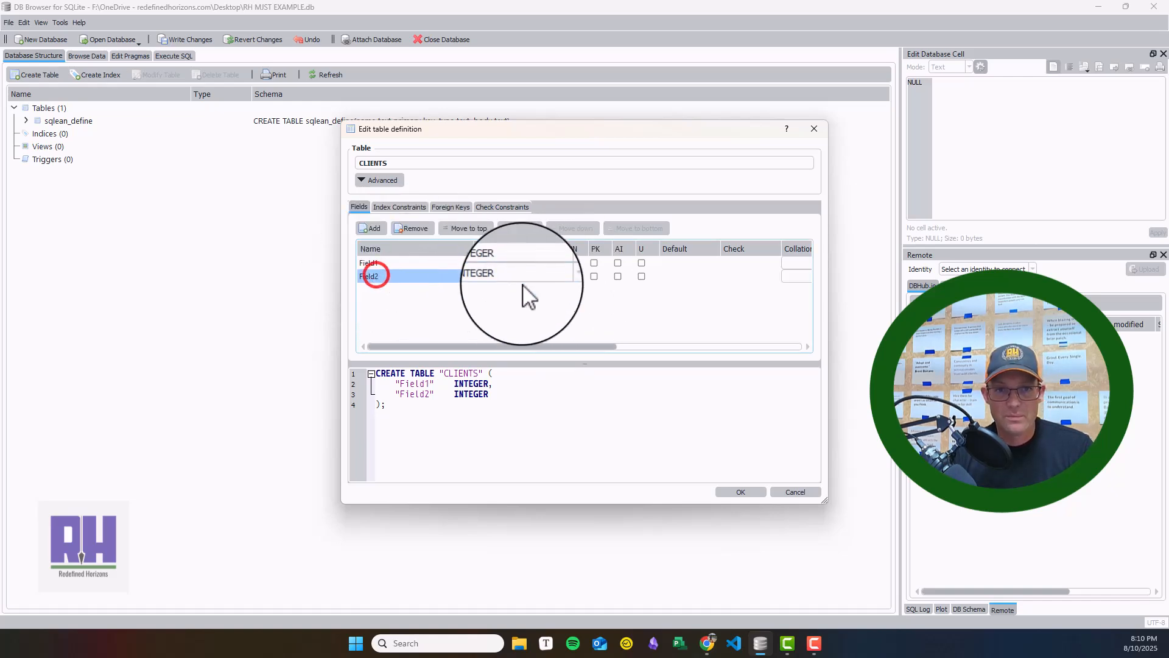
click(387, 281)
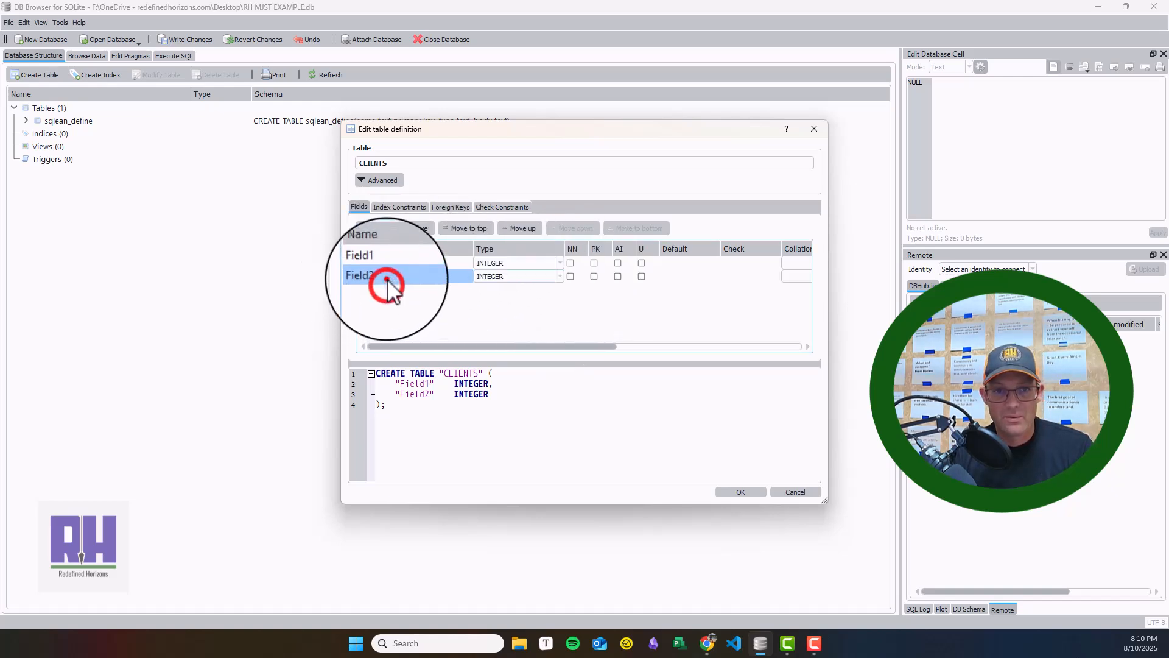
text(ClientName)
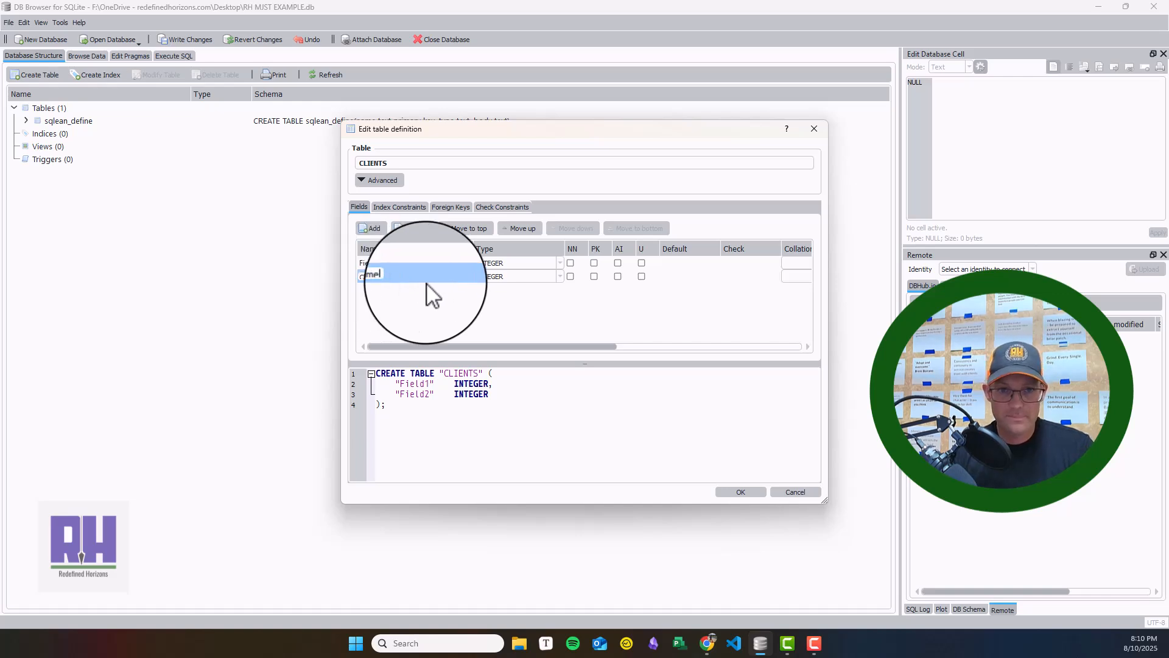
click(481, 276)
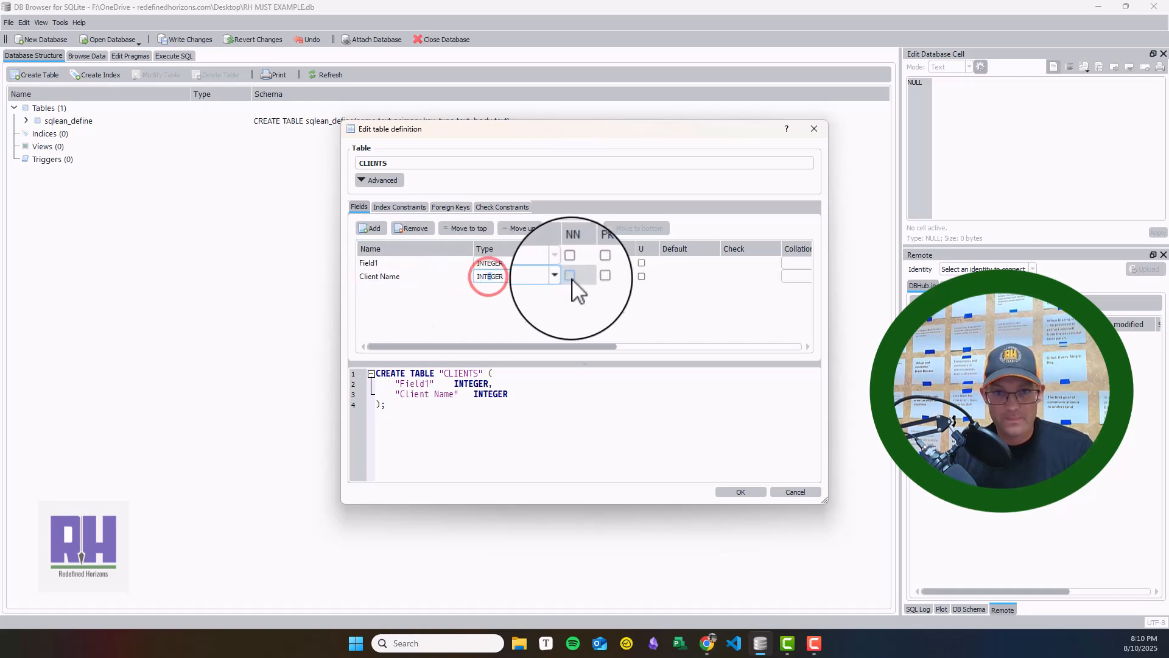
click(560, 278)
click(523, 294)
Name the first field of the CLIENTS table Client Type and set its data type to TEXT
click(399, 262)
double_click(399, 262)
text(Cl)
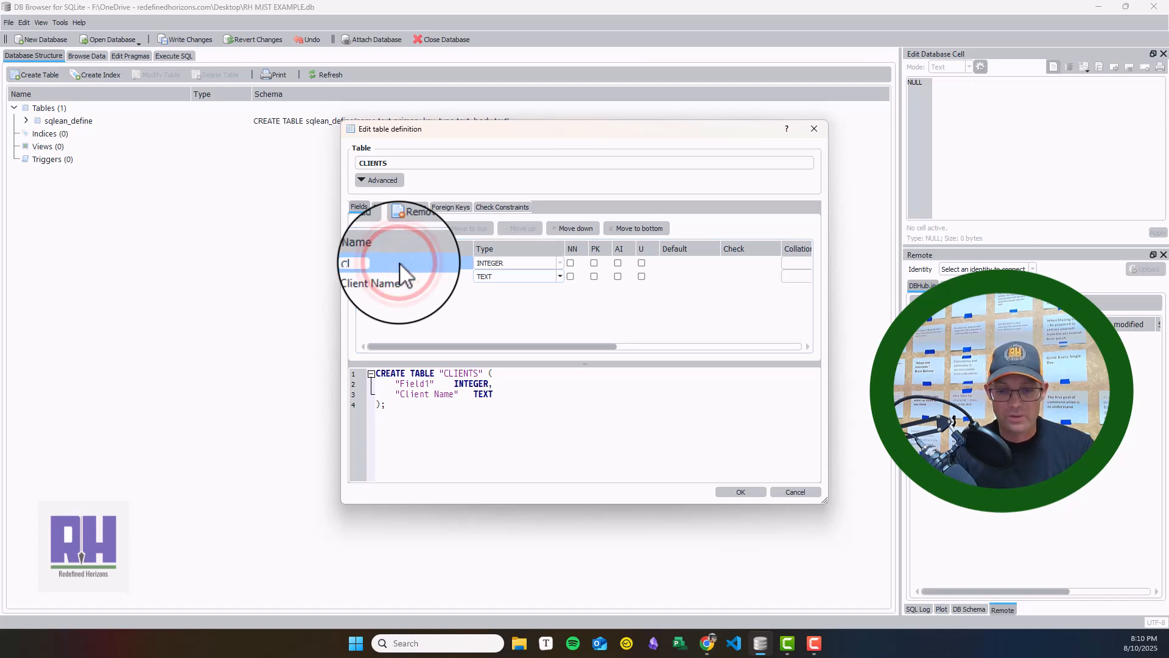
text(ient )
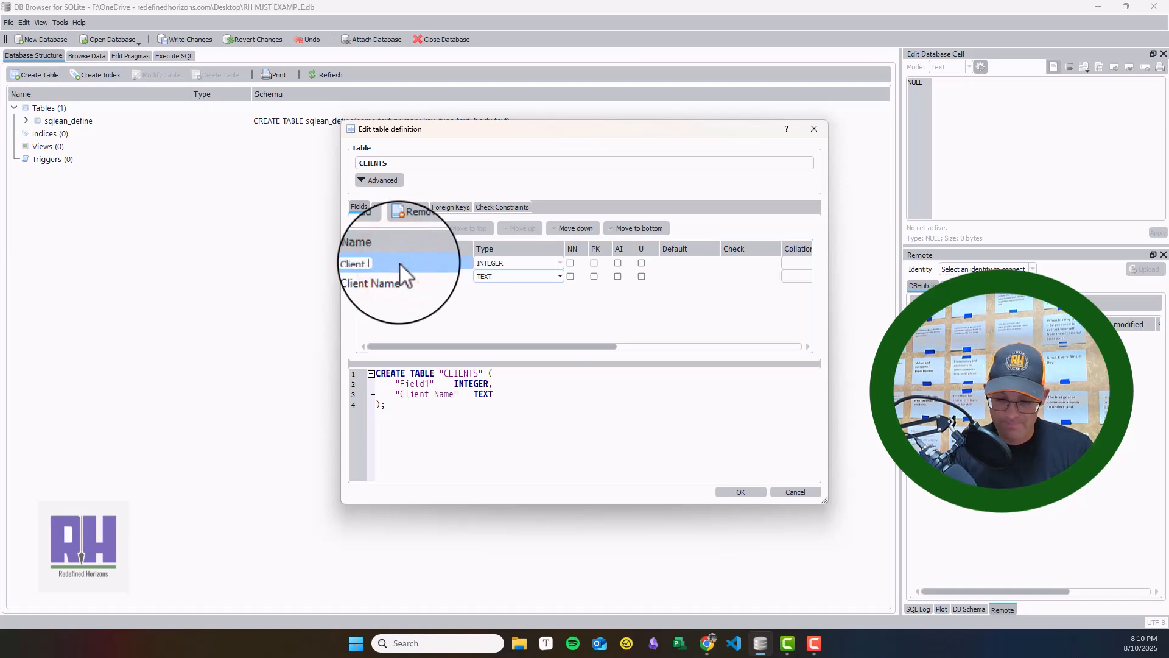
text(Type)
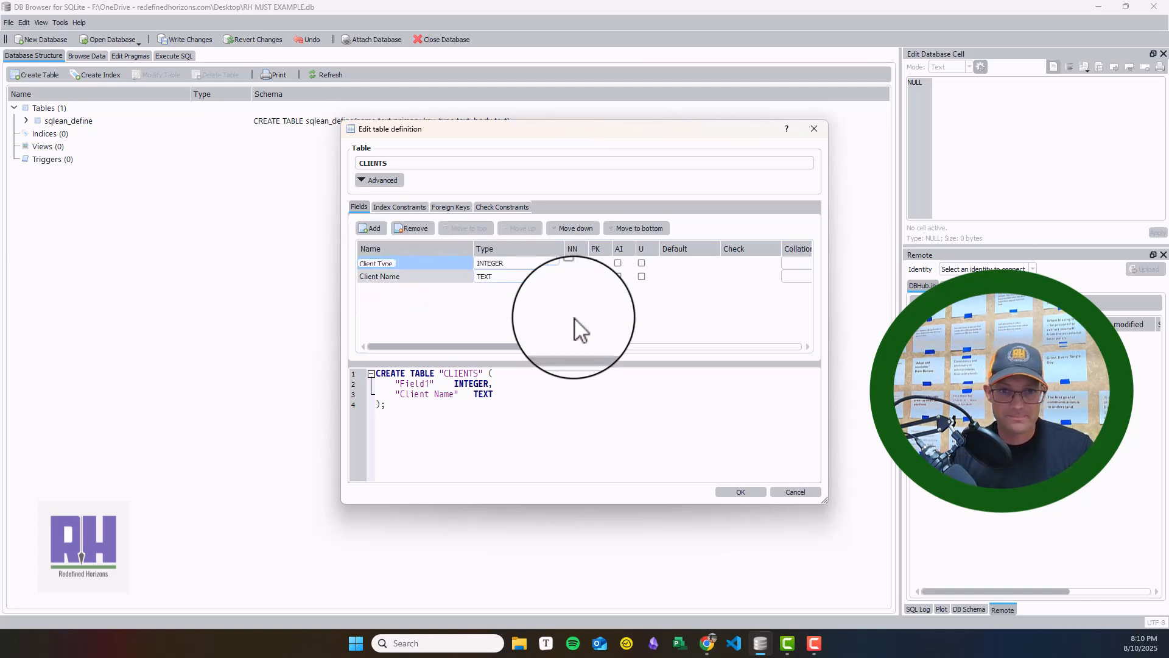
click(558, 263)
click(529, 281)
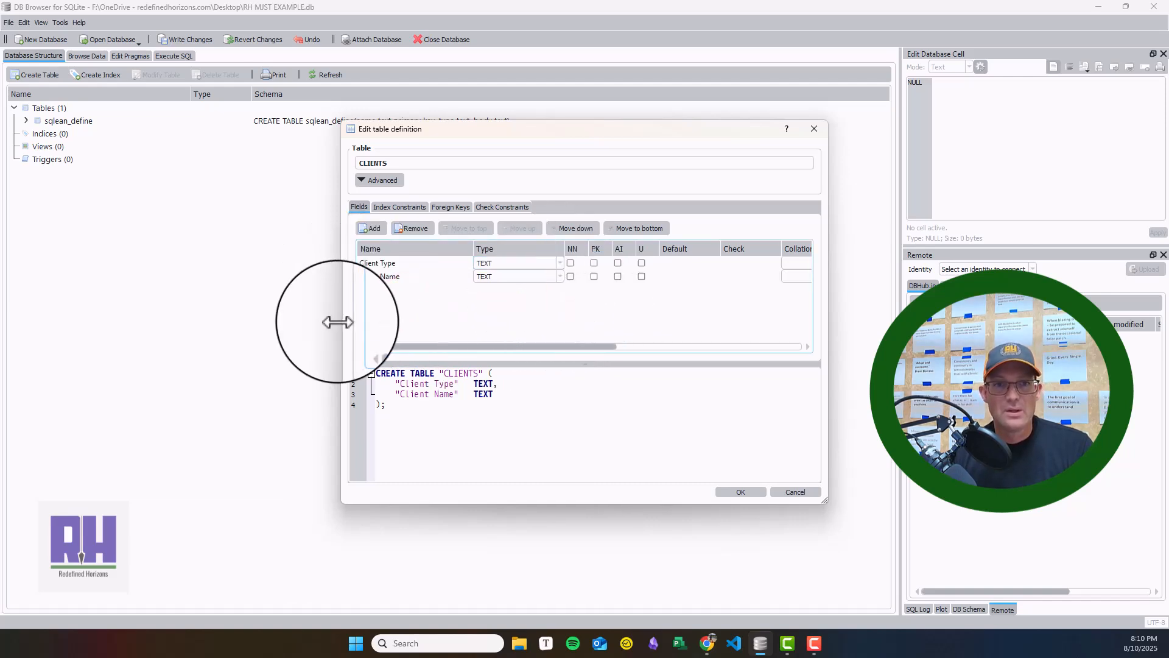
Add an INTEGER field named Unique Identifier to the CLIENTS table and make it the primary key and not null
click(375, 228)
text(Unique Identifier)
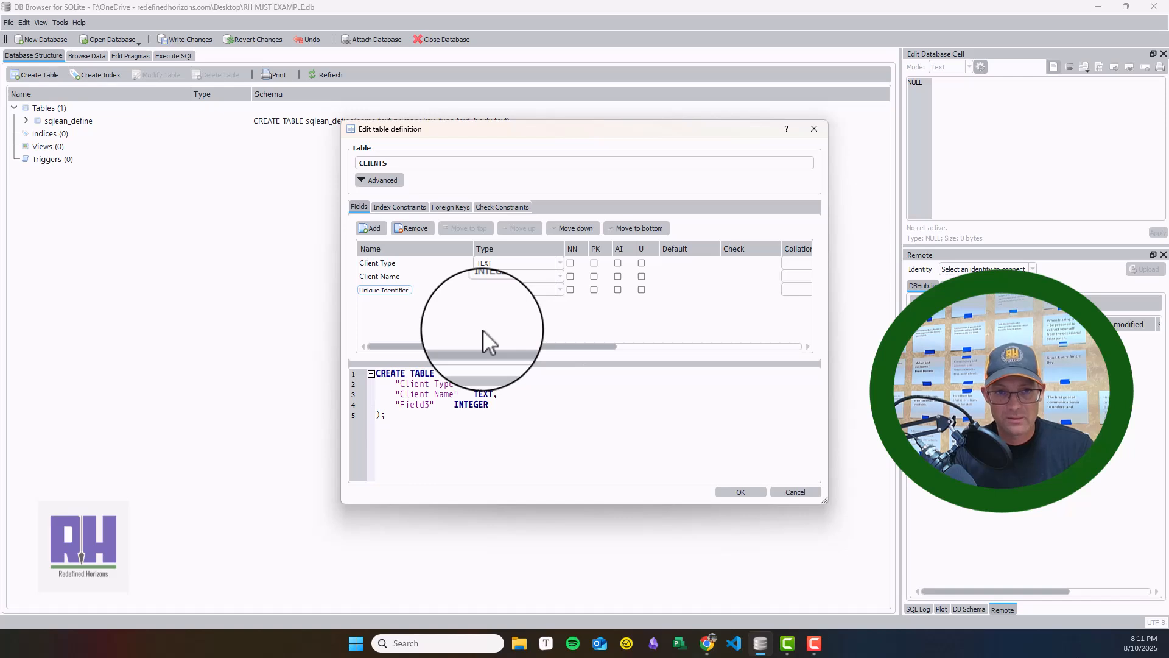
click(461, 317)
click(396, 288)
click(595, 289)
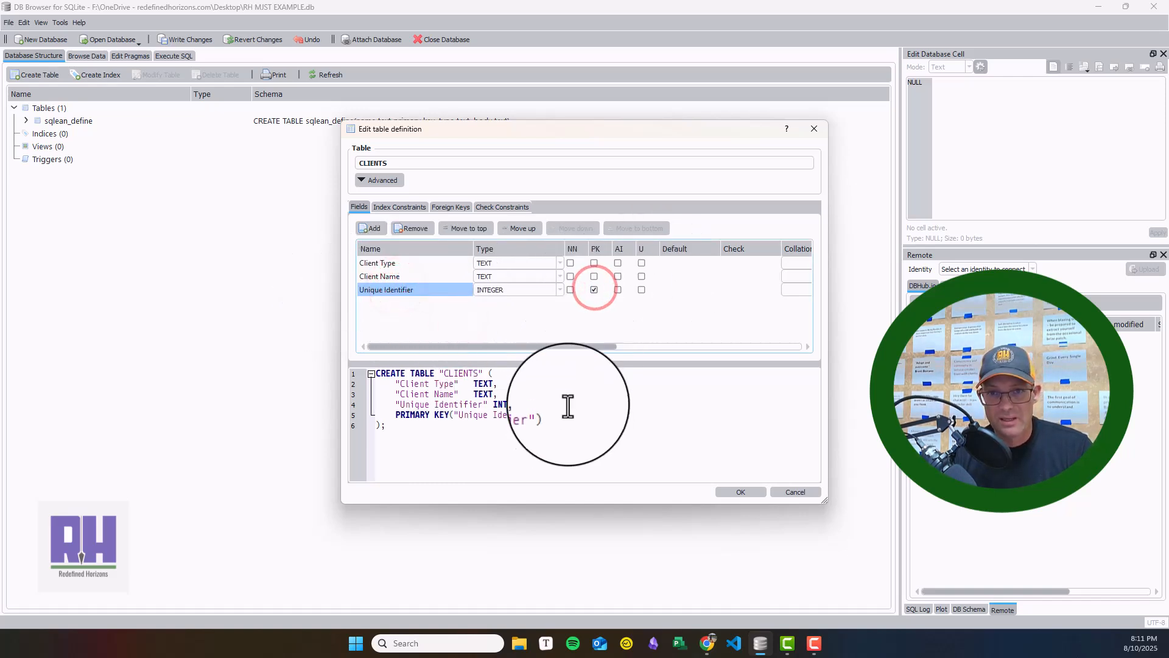
click(571, 290)
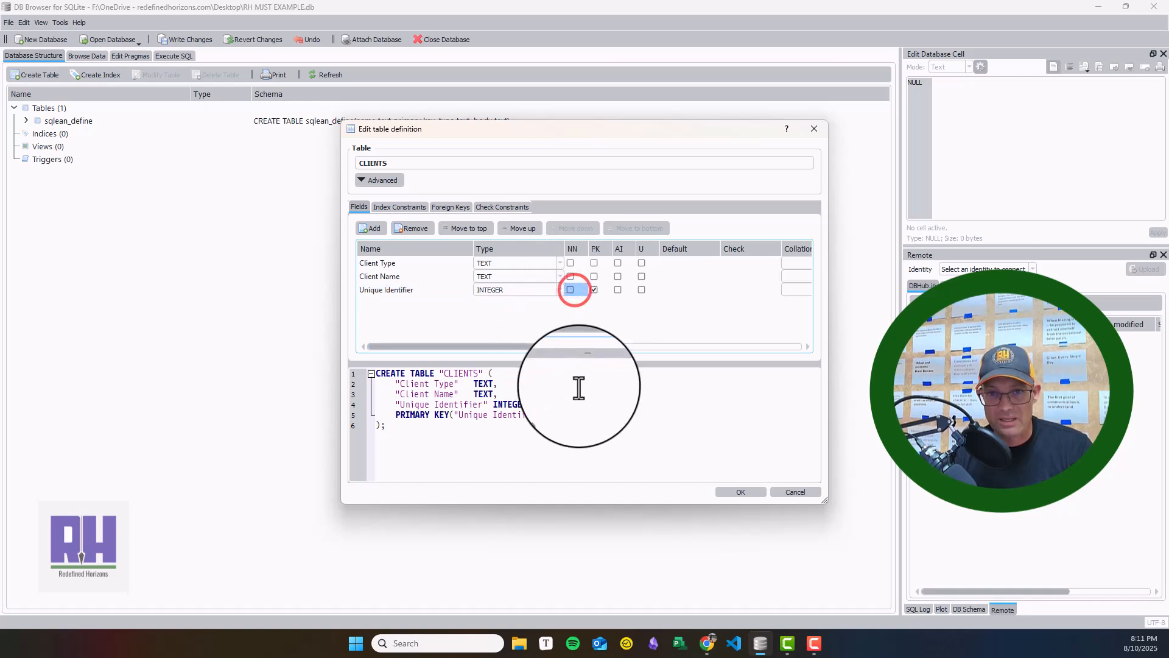
click(571, 290)
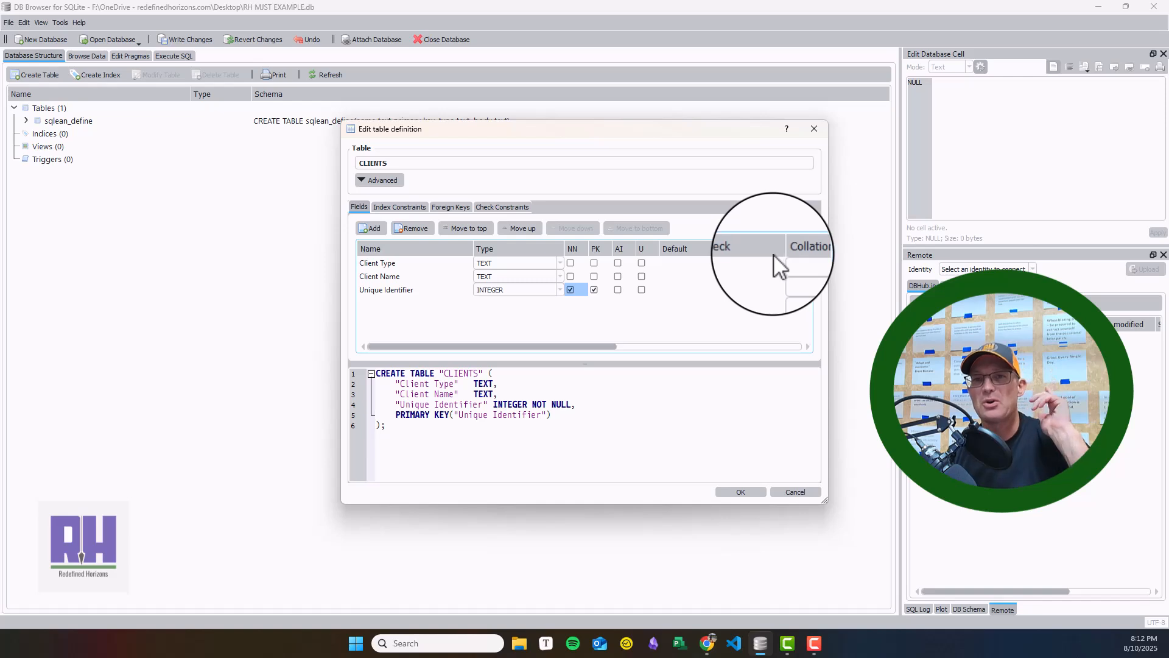
Add two more fields to the CLIENTS table, named Short Description and Notes
click(961, 73)
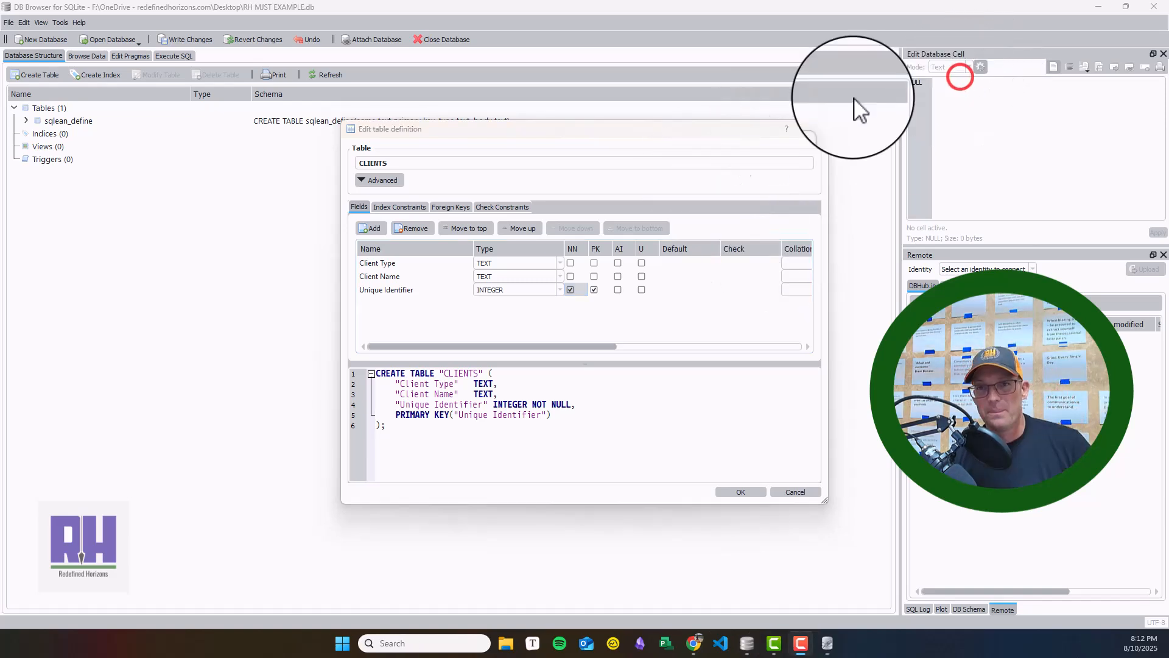
click(368, 228)
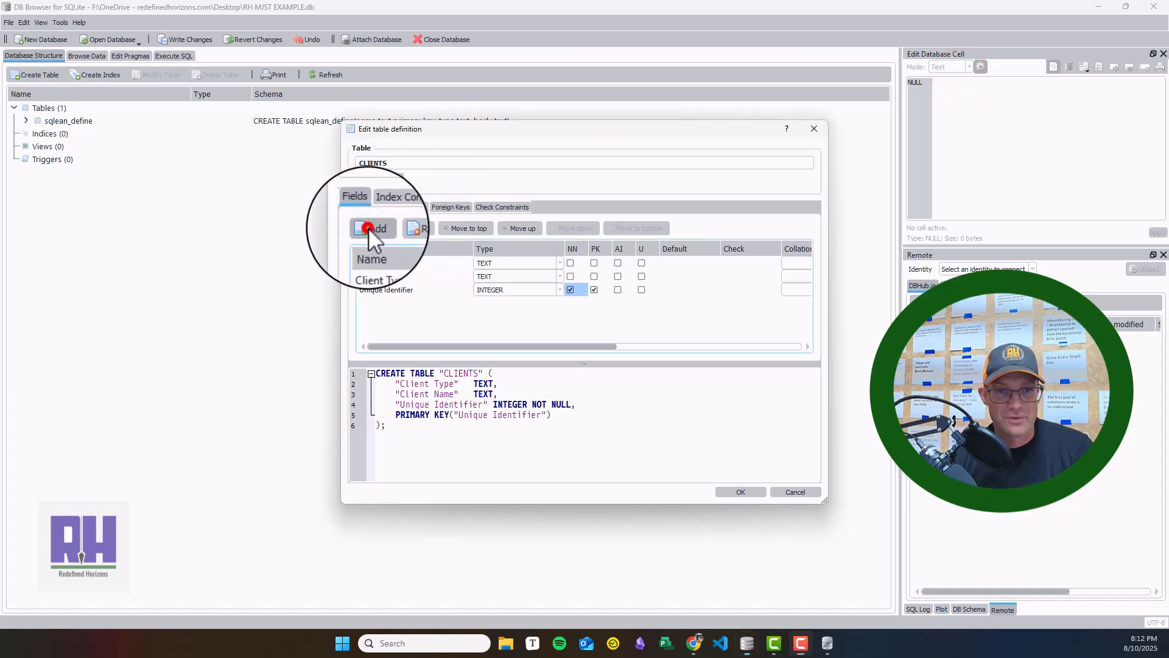
text(Short Desc)
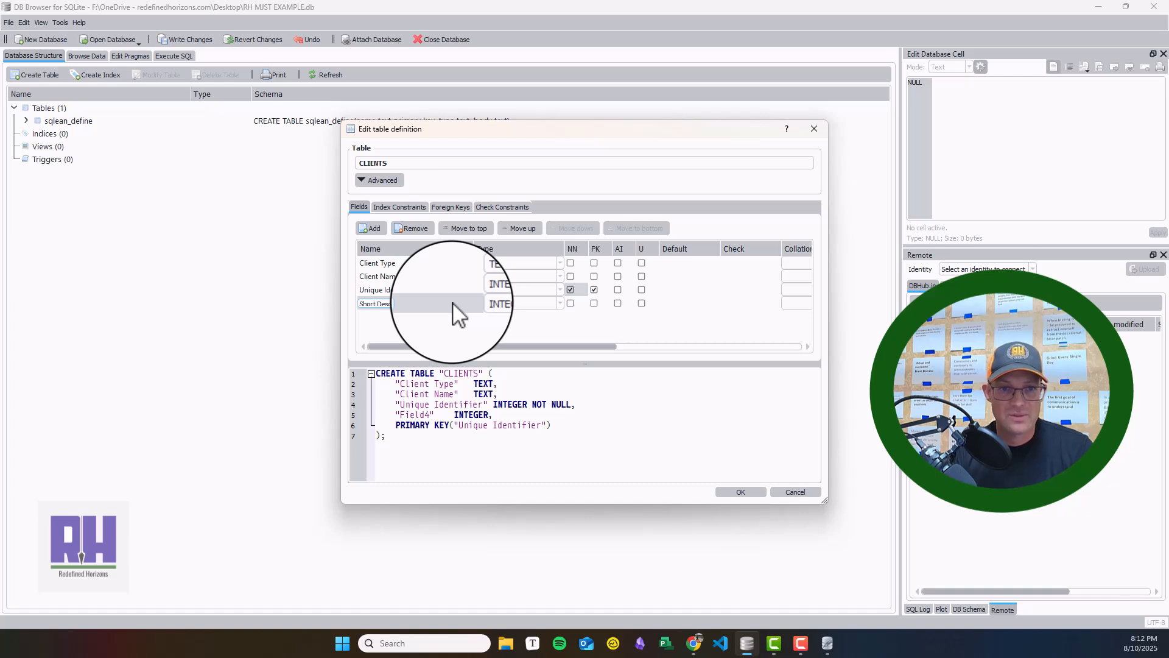
text(ription)
click(564, 317)
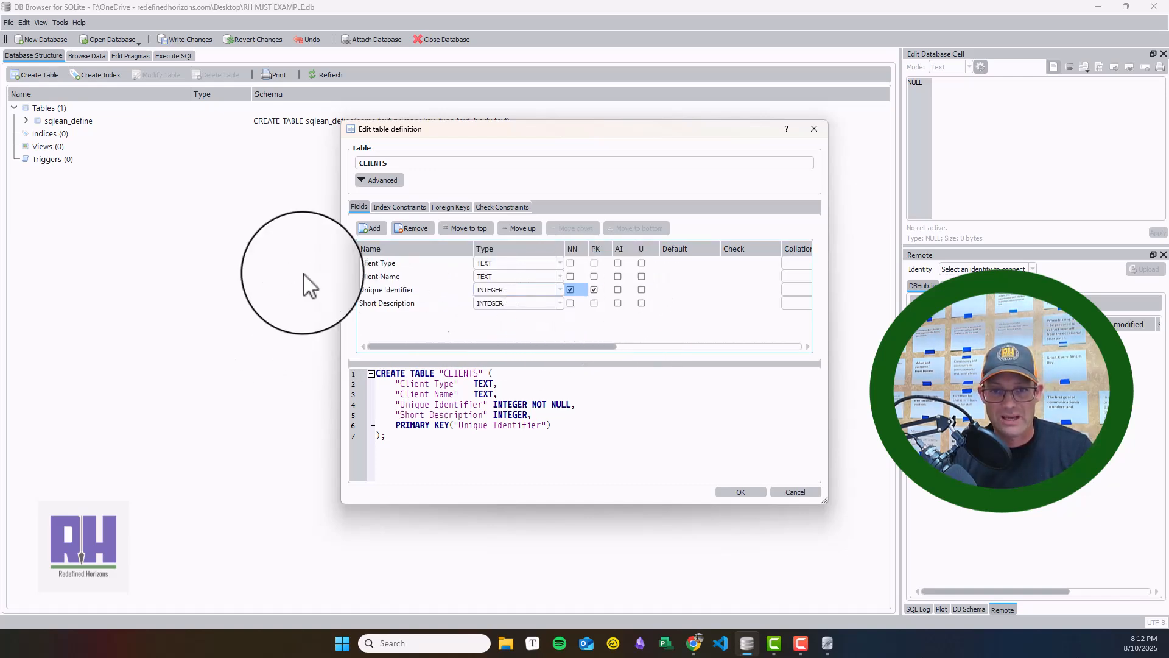
click(371, 230)
text(Notes)
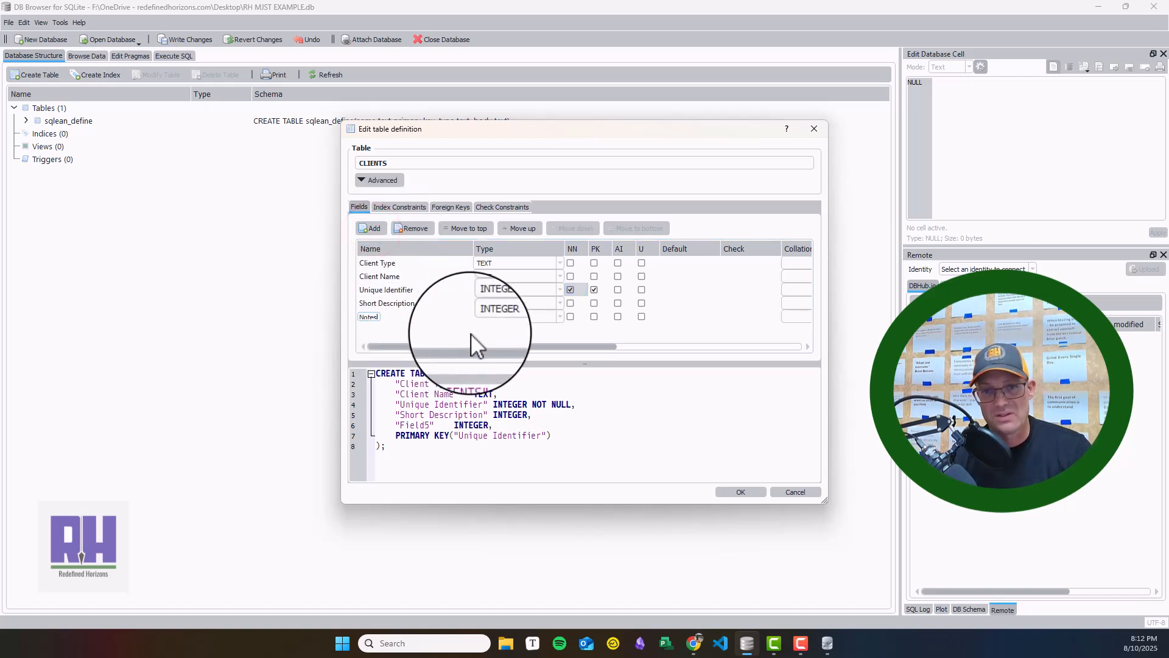
click(393, 327)
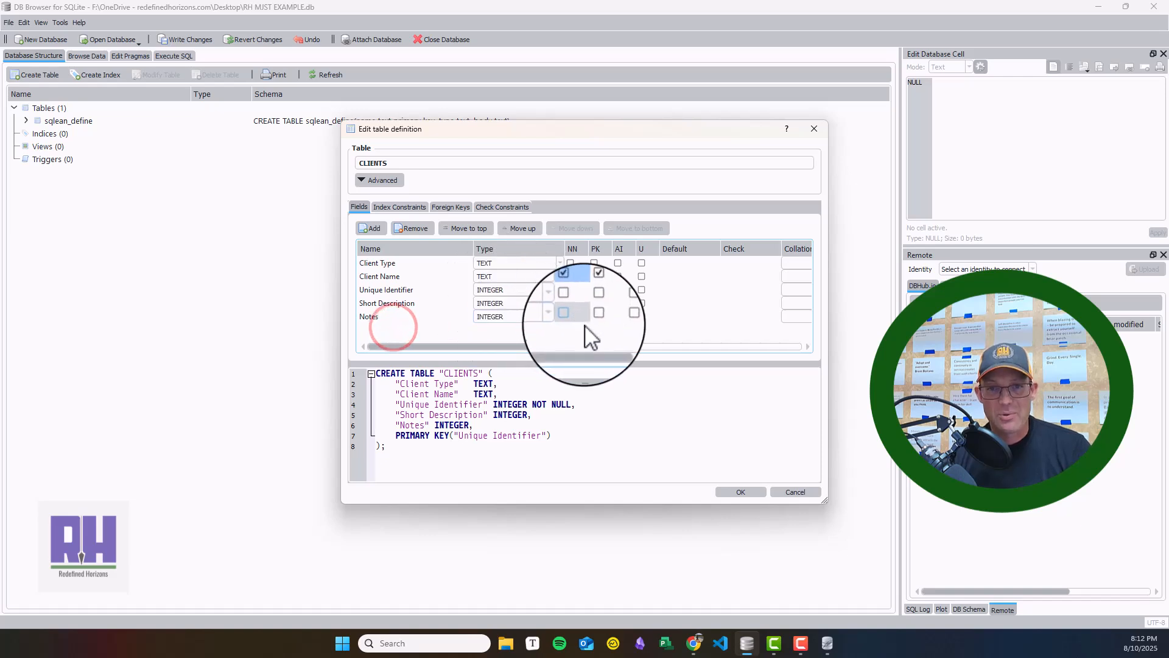
Set the data type of both the Short Description and Notes fields to TEXT
click(551, 304)
click(559, 304)
click(544, 322)
click(560, 316)
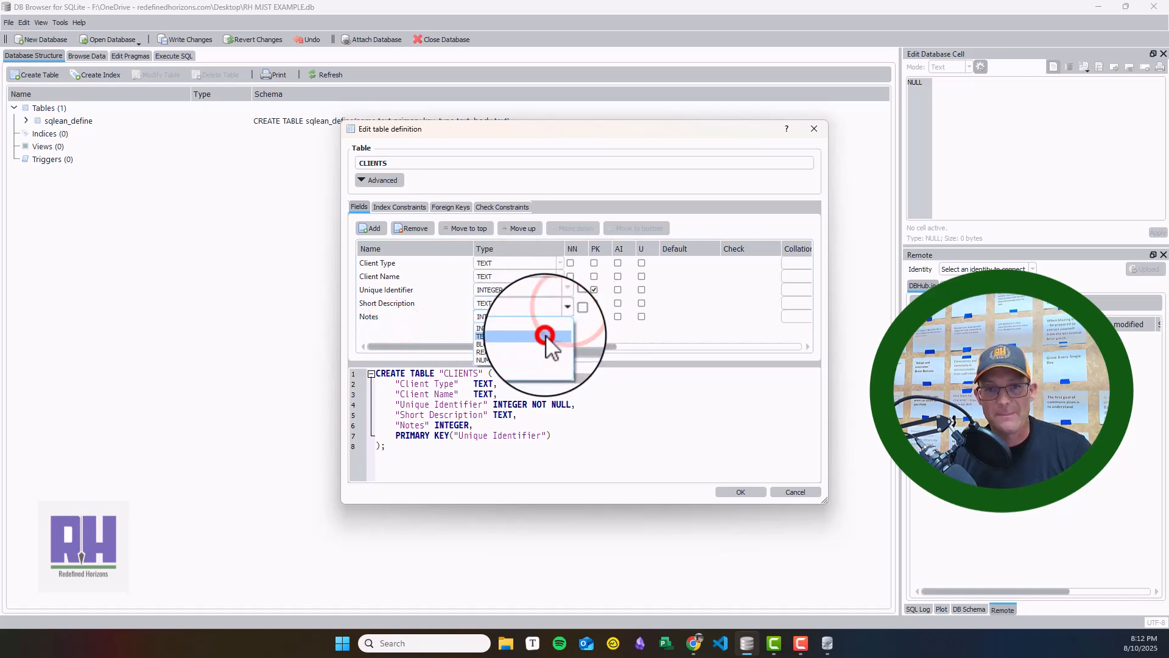
click(546, 336)
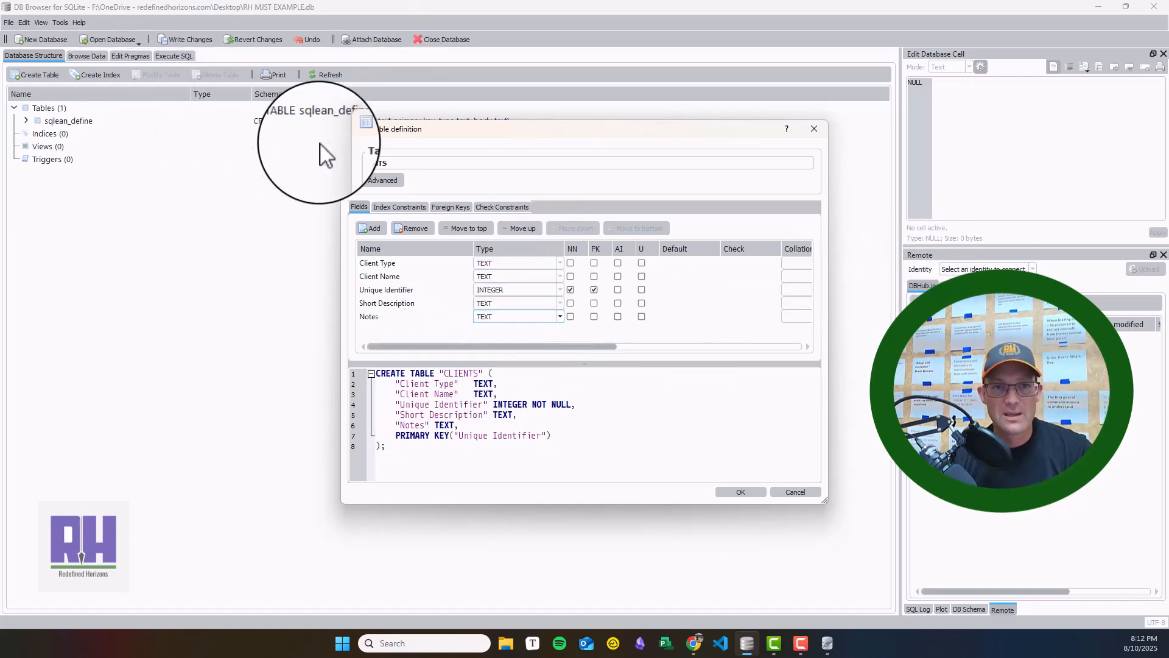
Check the advanced table options, collapse them again and create the CLIENTS table
click(364, 178)
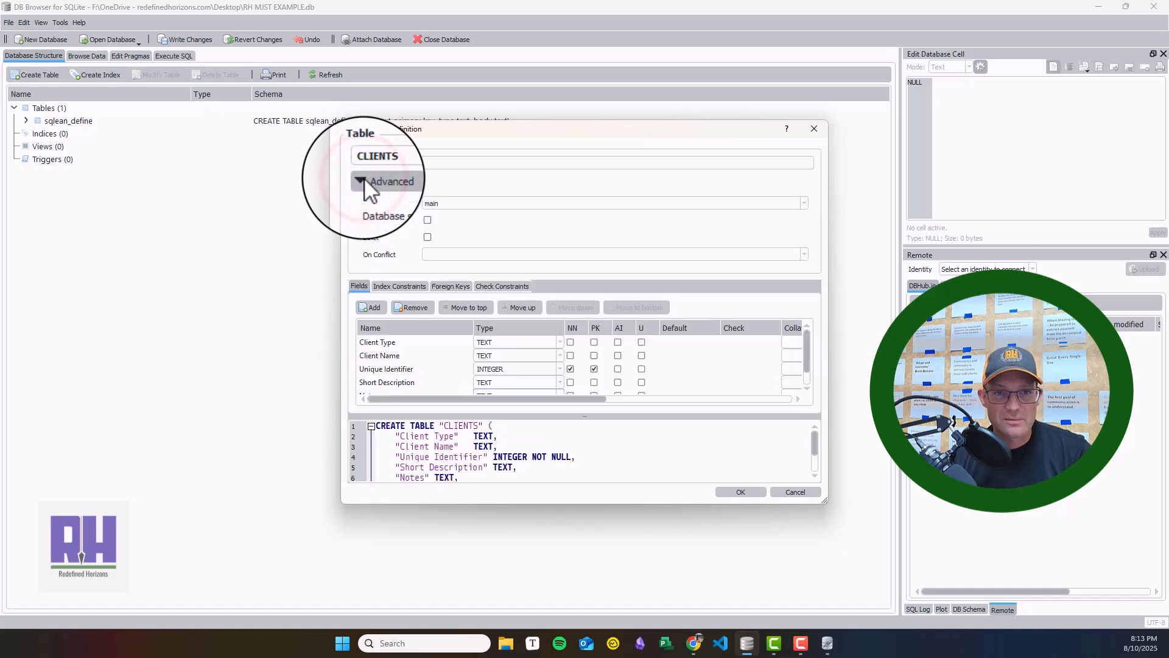
click(363, 177)
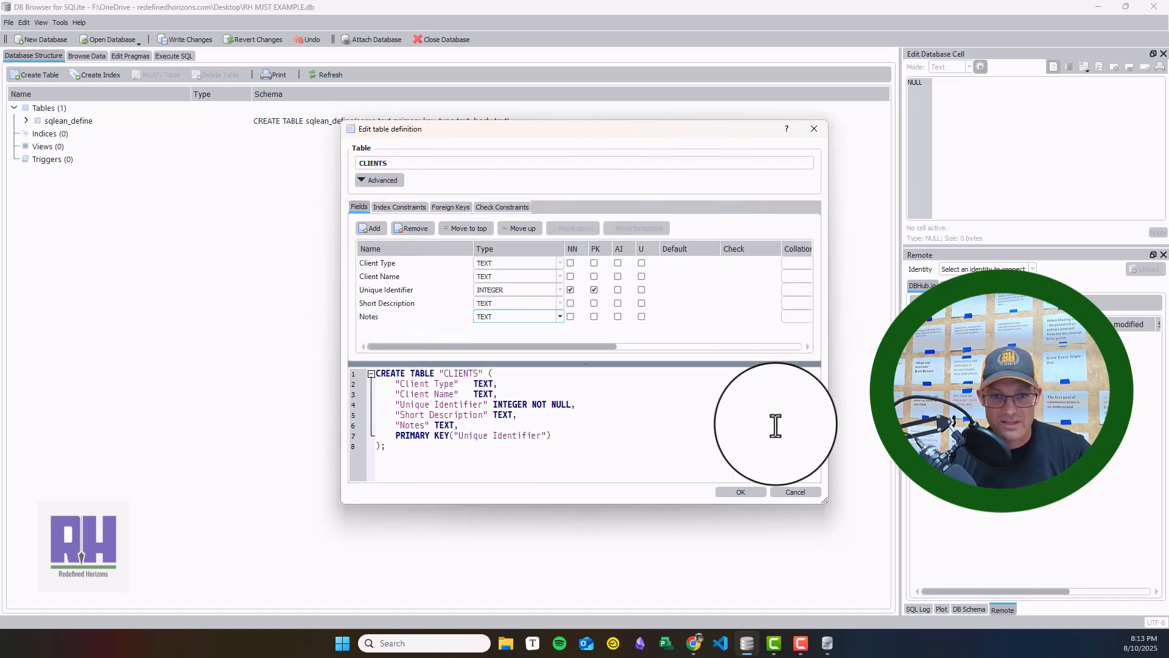
click(744, 494)
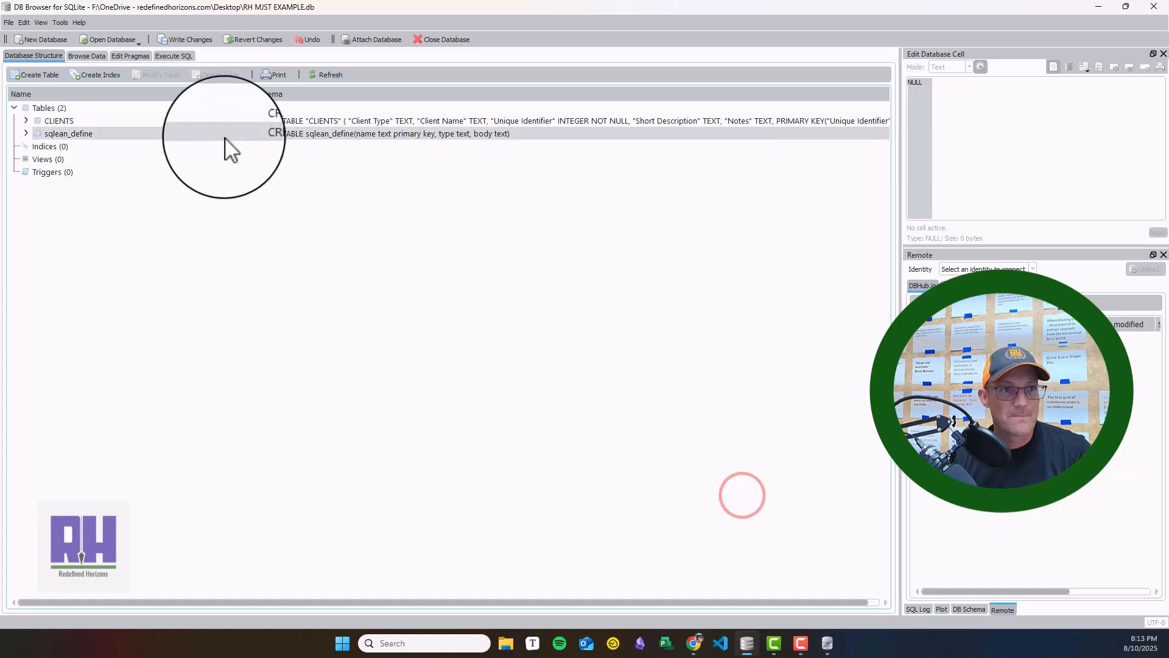
Reopen the CLIENTS table definition, accepting the saving of pending changes, and close it without editing any fields
click(115, 121)
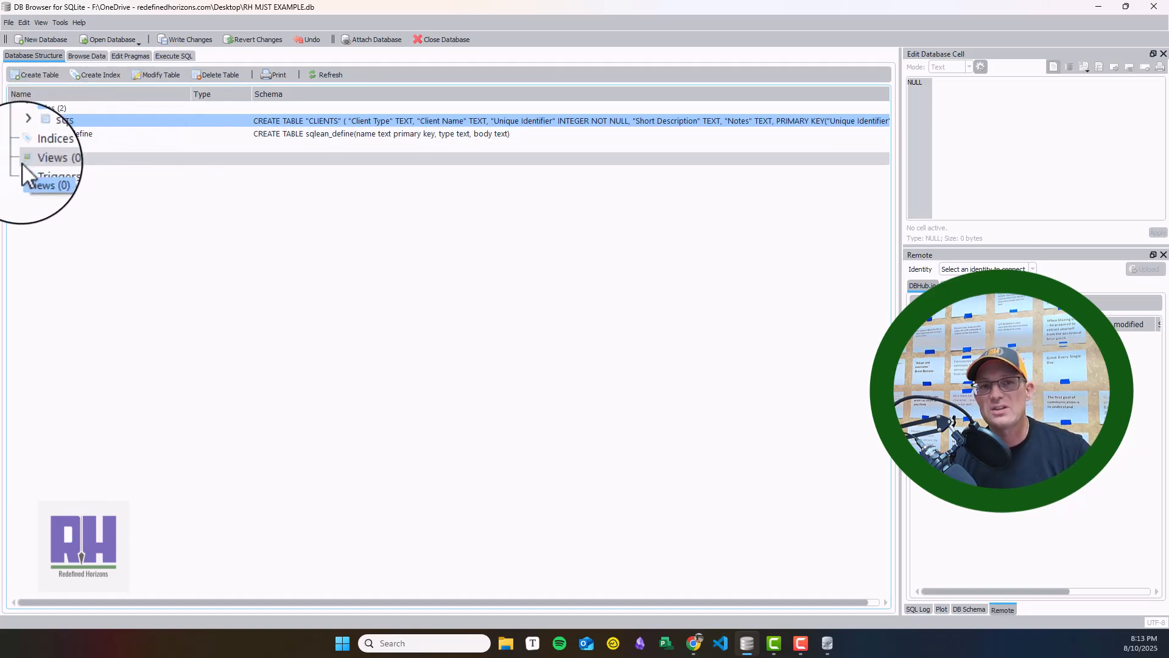
click(160, 74)
click(631, 337)
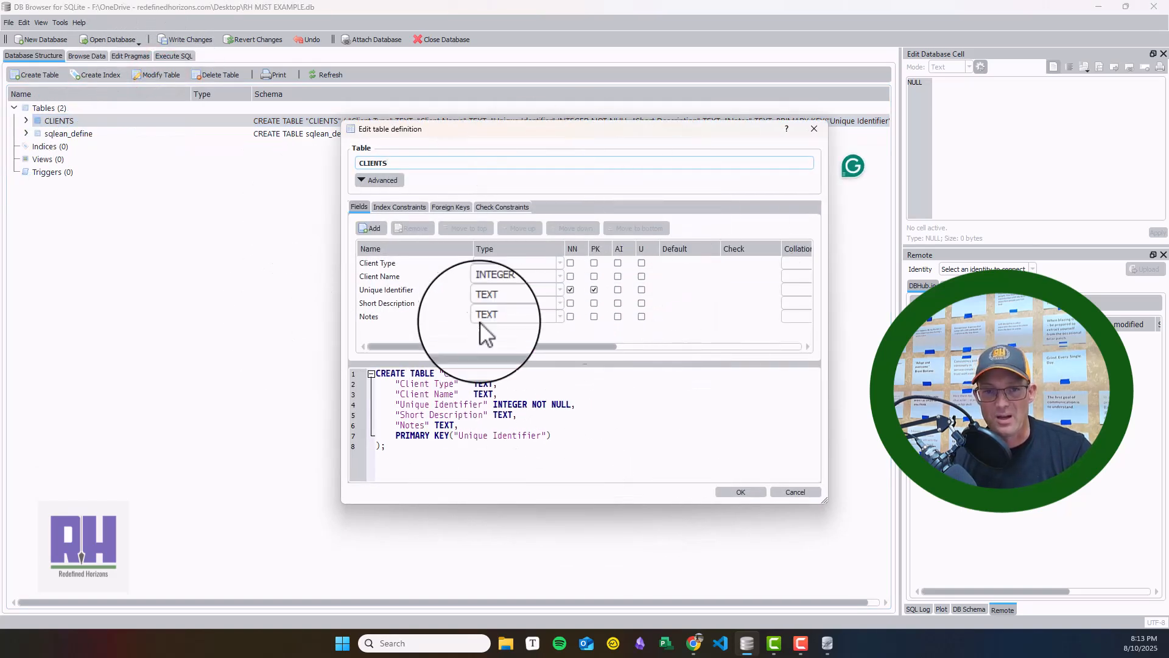
click(811, 130)
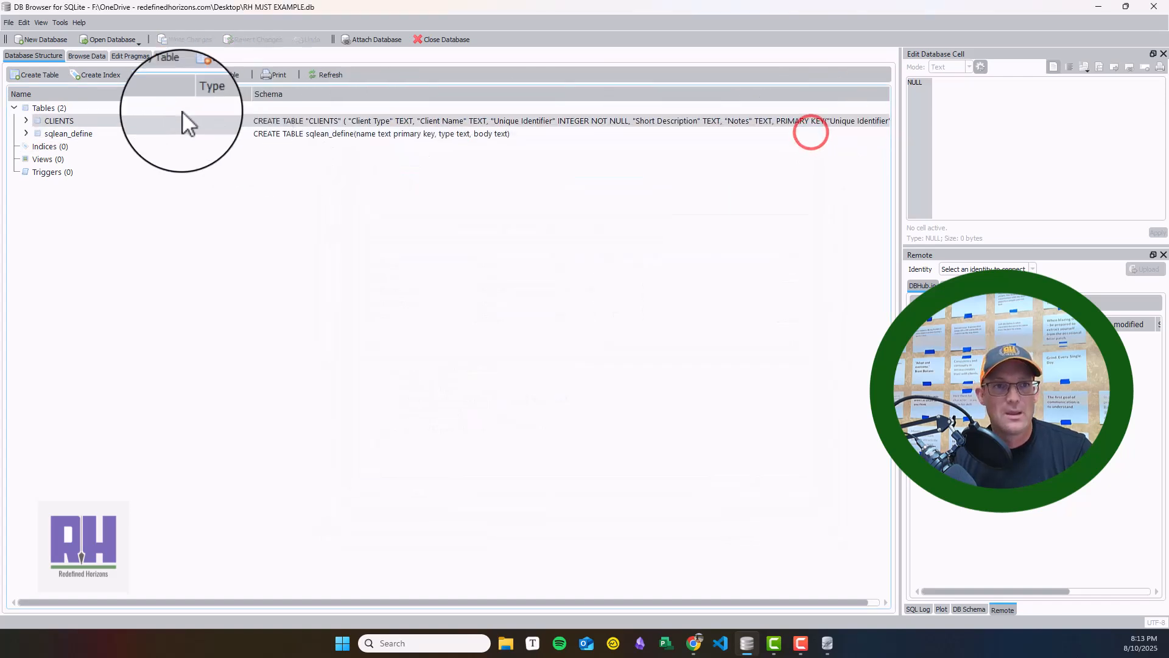
Browse the data of the CLIENTS table
click(79, 121)
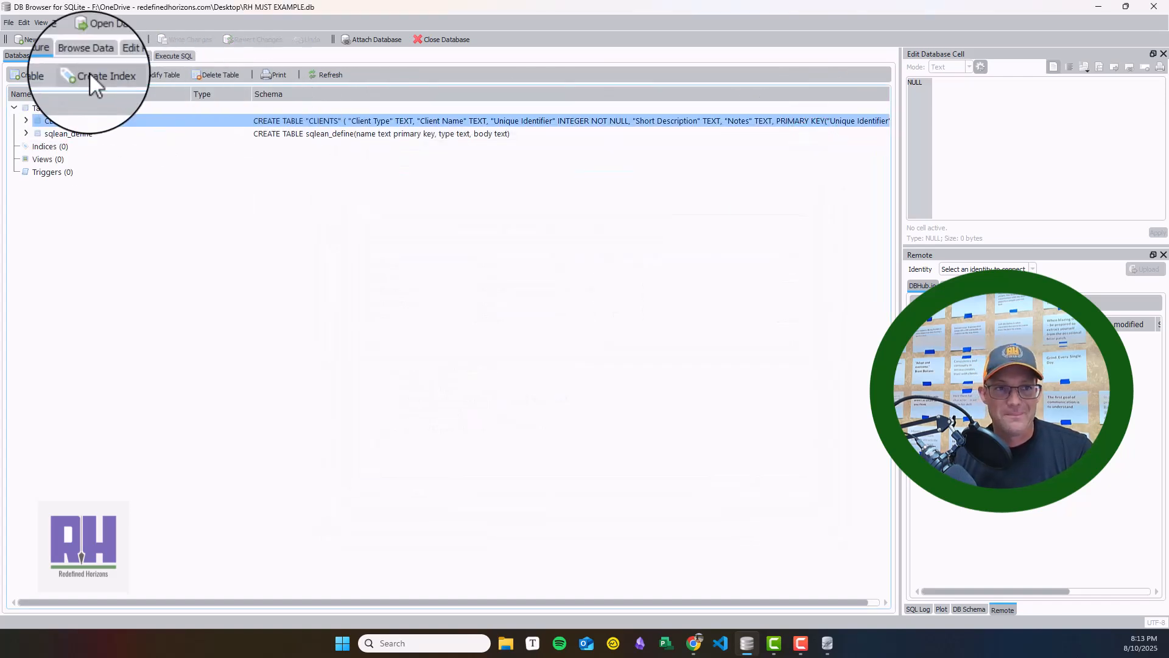
click(91, 56)
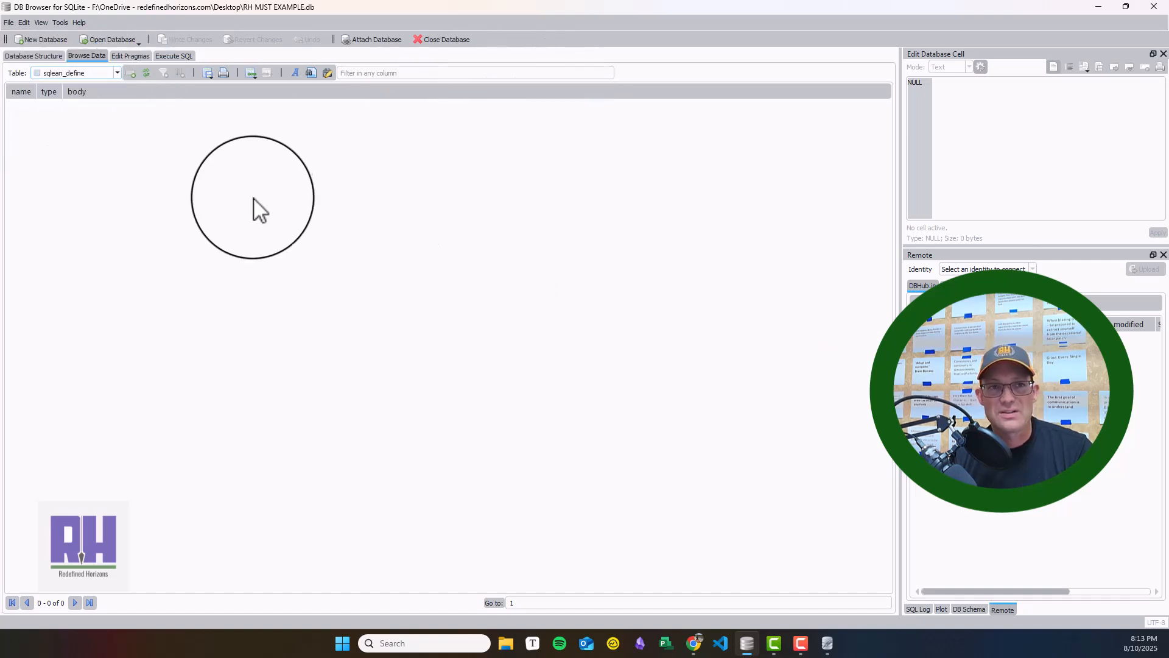
click(116, 73)
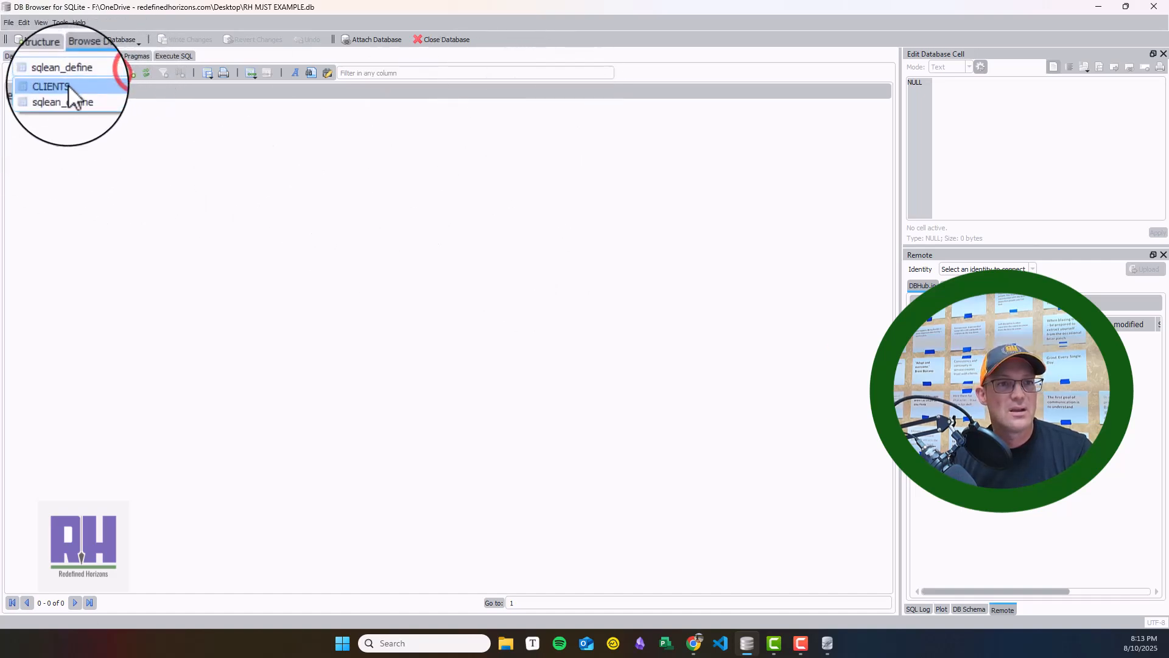
click(68, 85)
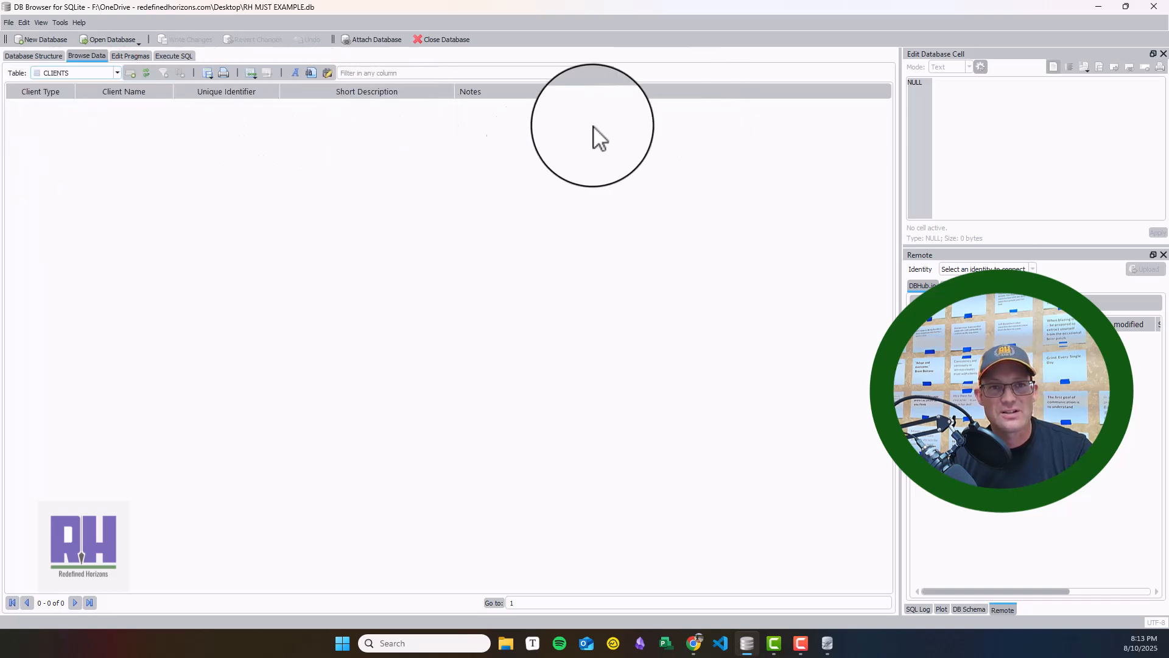
Add a record to the CLIENTS table with Client Type Local Government Agency and widen the Client Type column
click(254, 75)
double_click(78, 124)
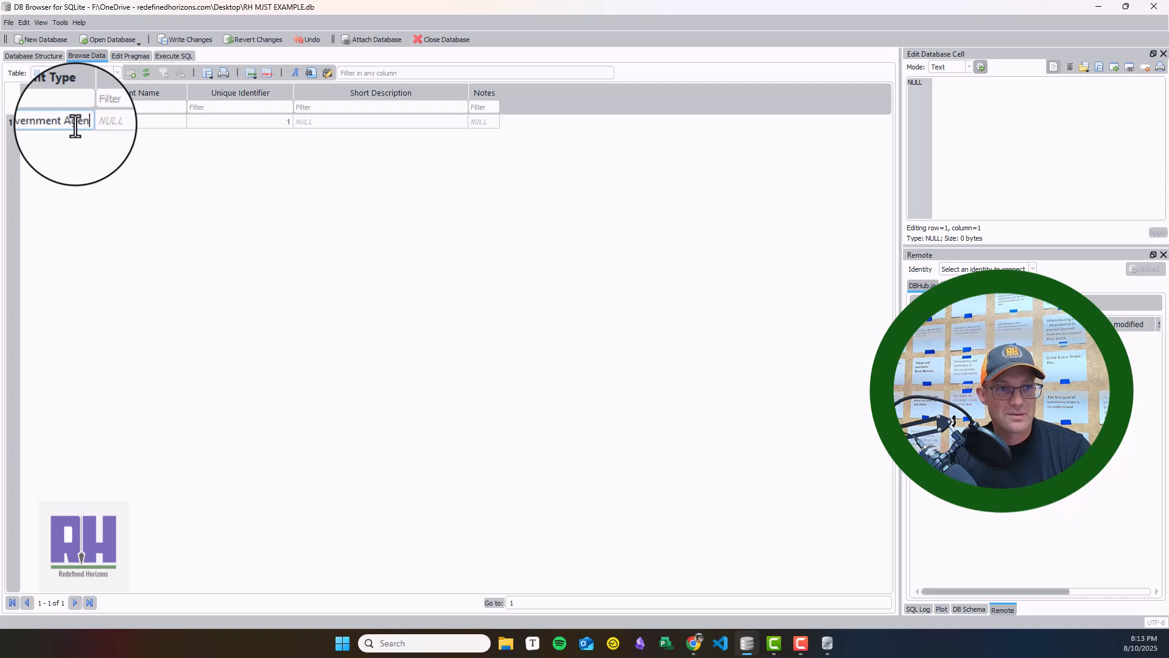
click(154, 125)
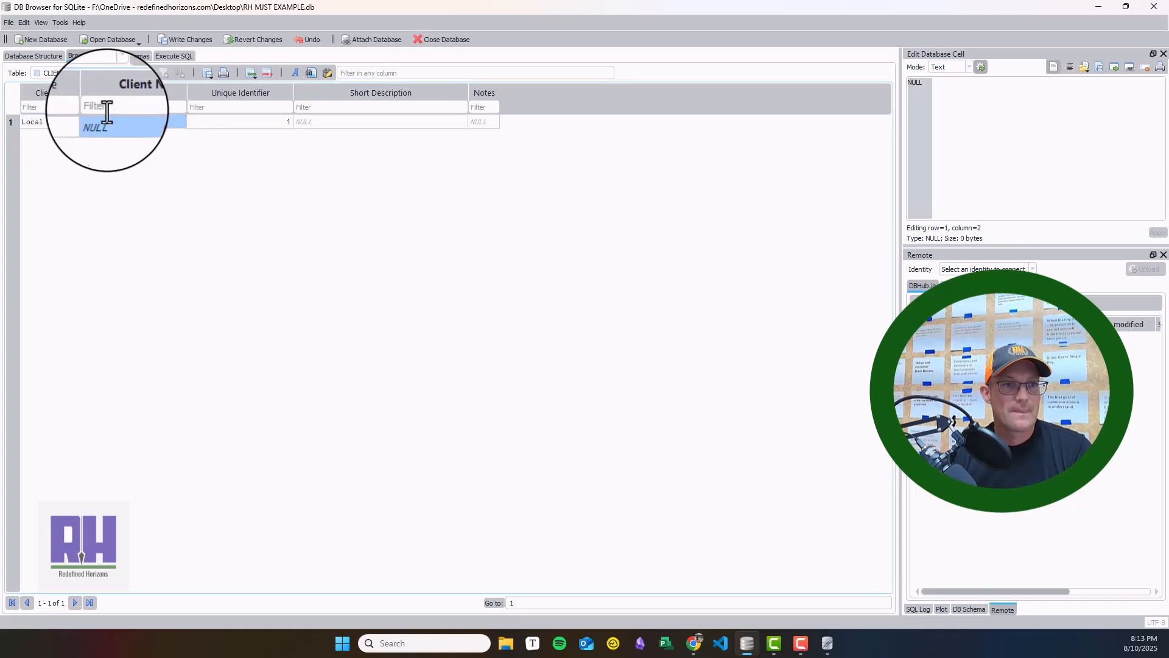
drag(91, 90, 213, 96)
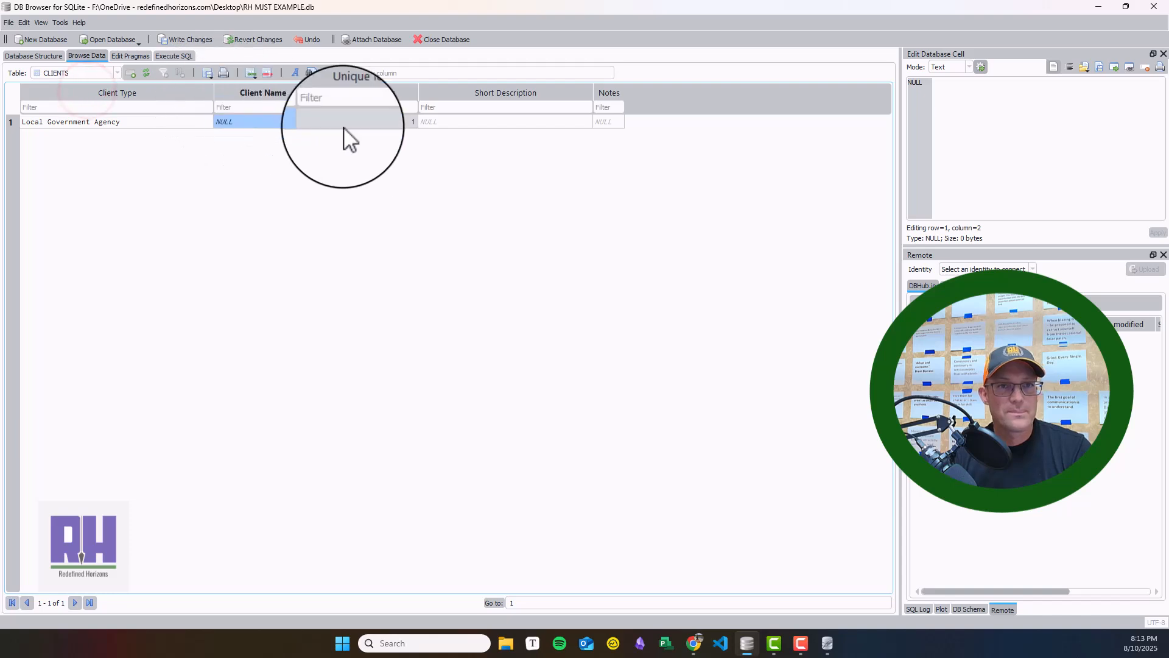
Enter Tuolumne County followed by a line break as the record's Client Name in the cell editor and apply it
double_click(282, 123)
double_click(281, 123)
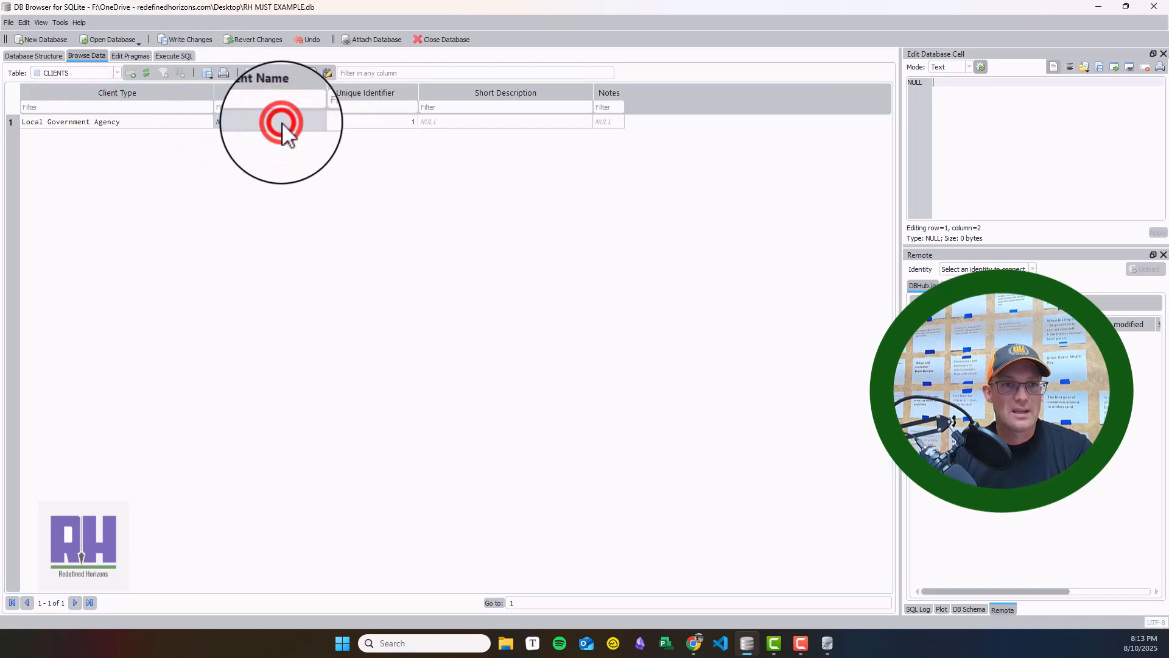
click(231, 124)
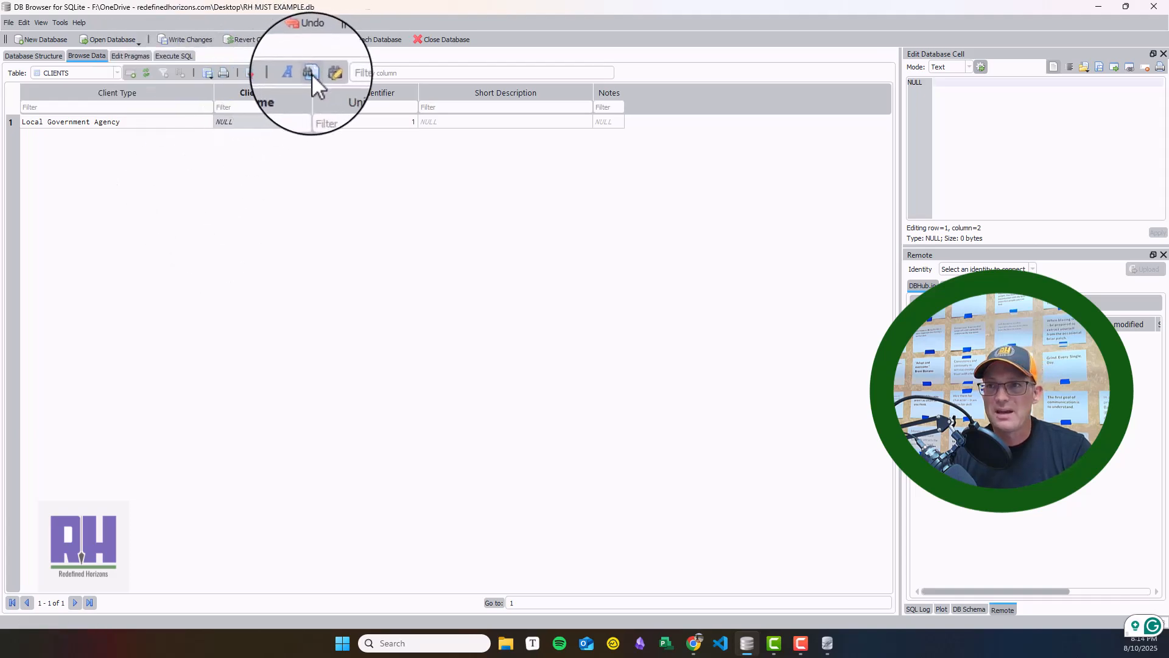
click(703, 92)
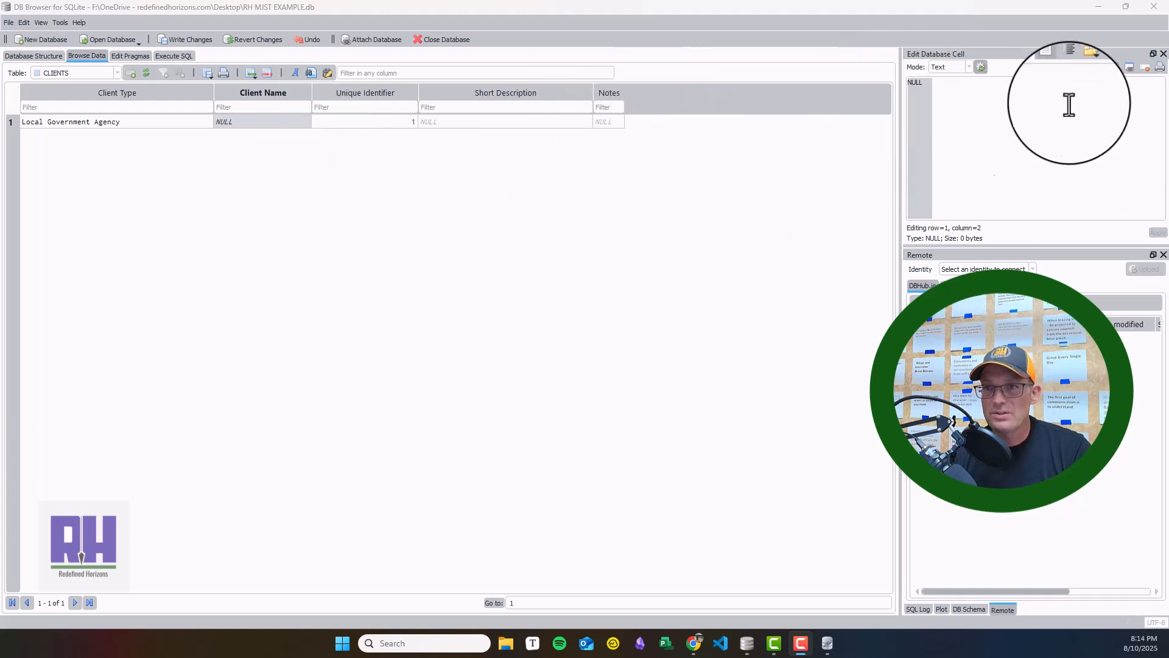
click(265, 124)
double_click(264, 123)
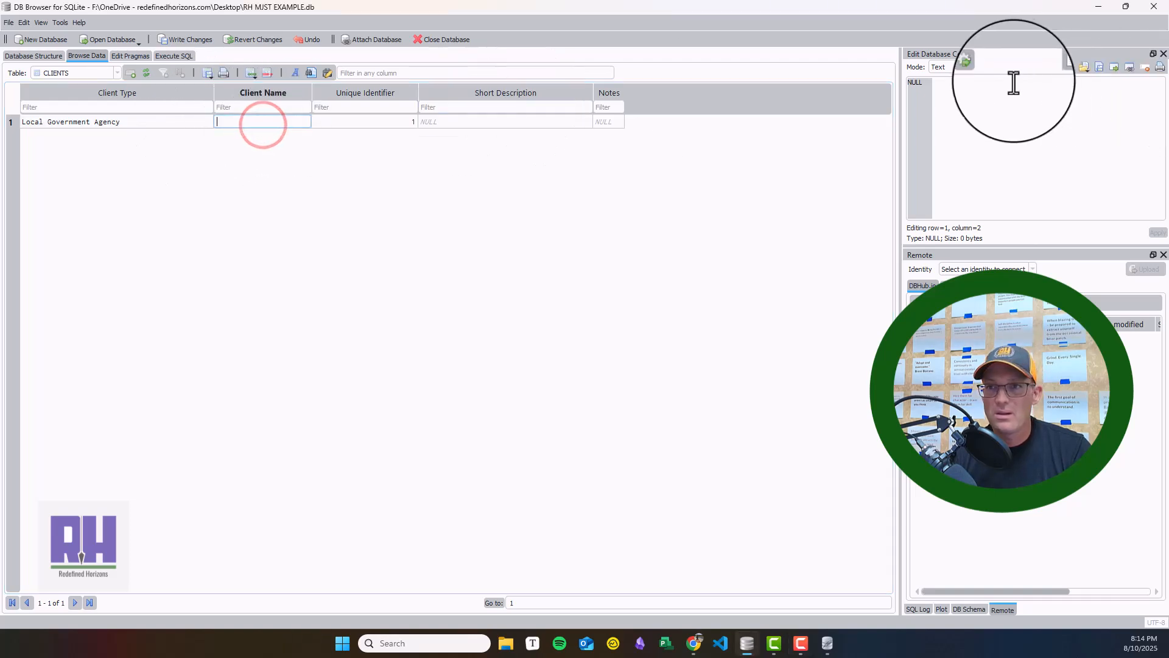
click(950, 92)
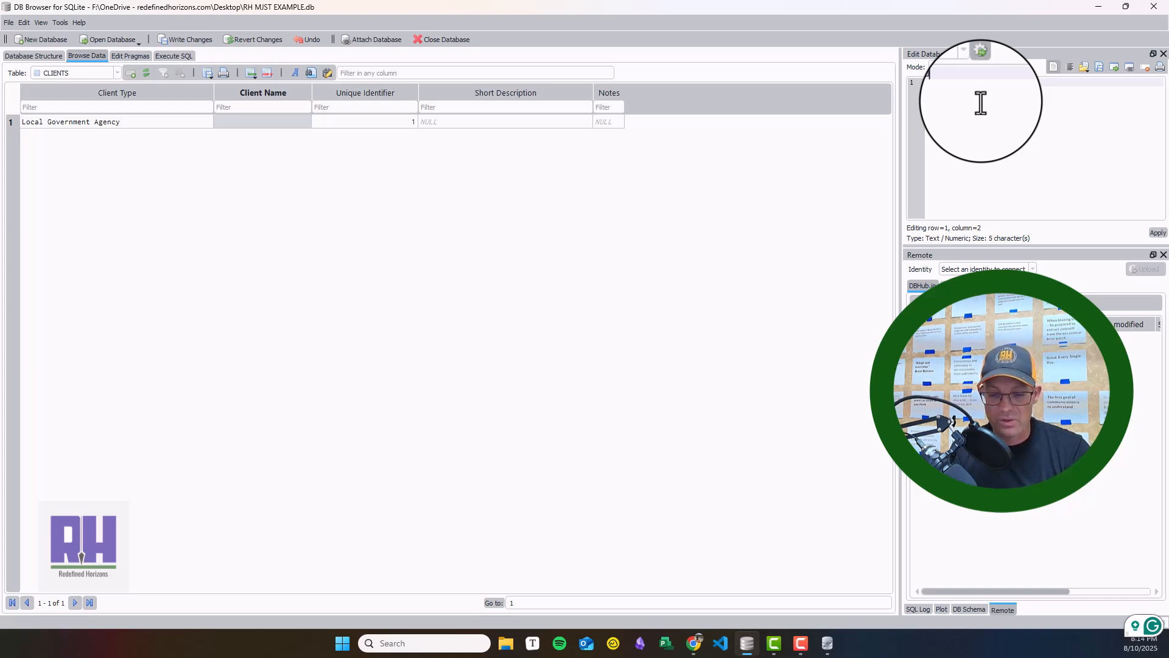
text(Tuolumne County)
key(Return)
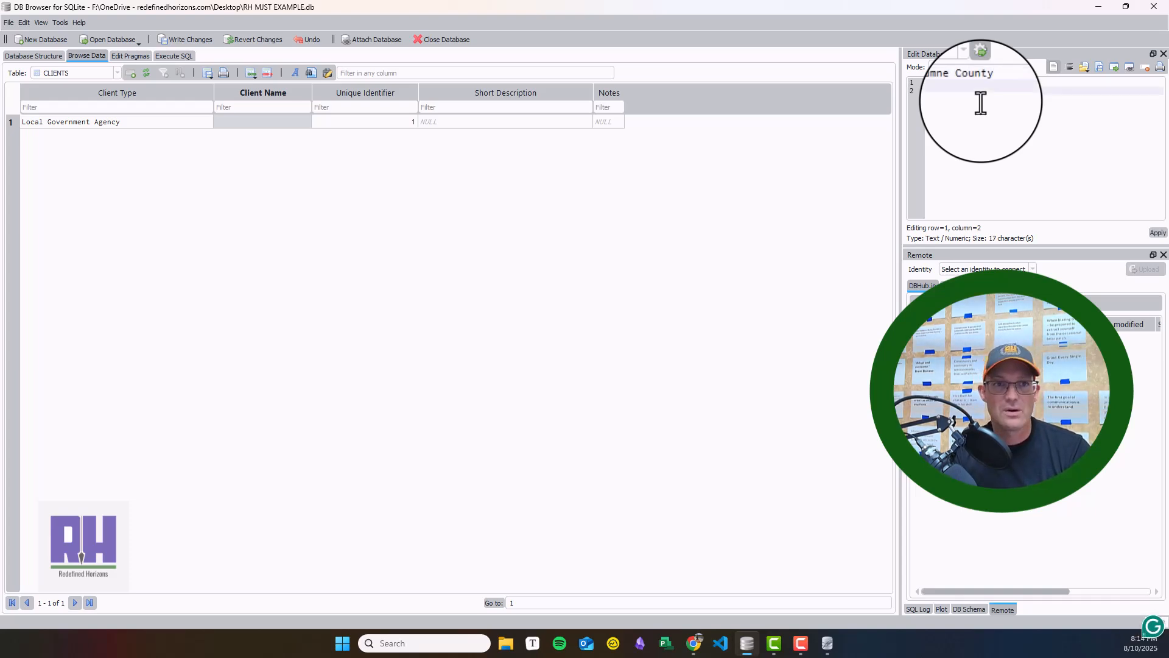
click(1157, 235)
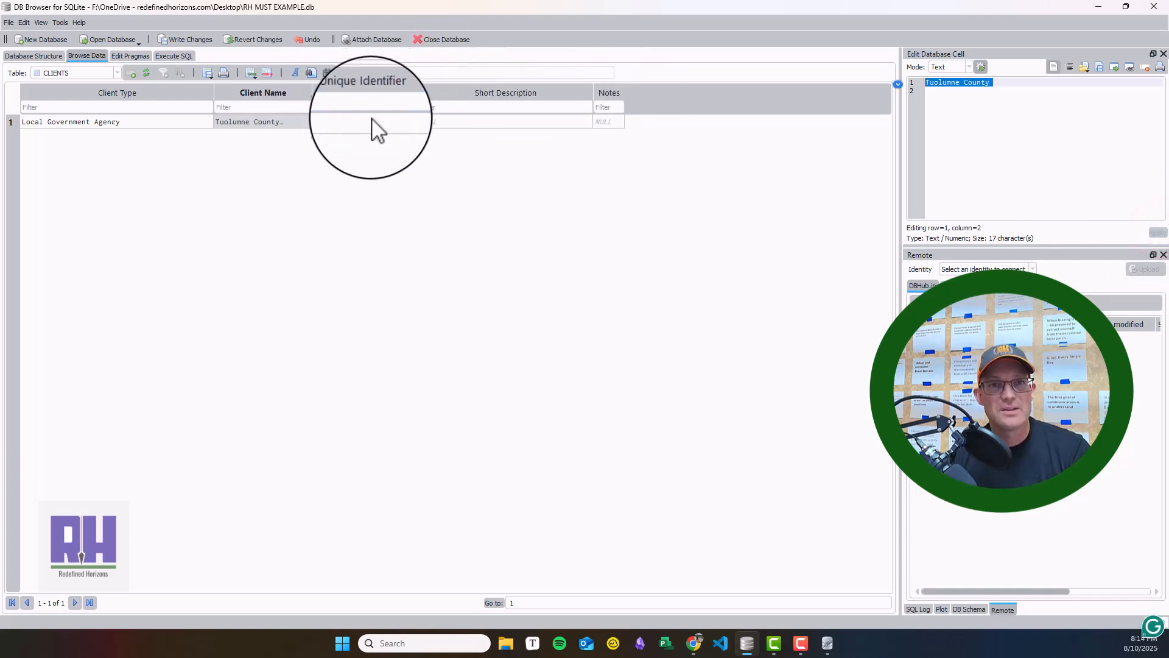
Enter "A Sierra Nevada Foothills county government in California." as the Short Description of the CLIENTS record and apply the change
click(521, 122)
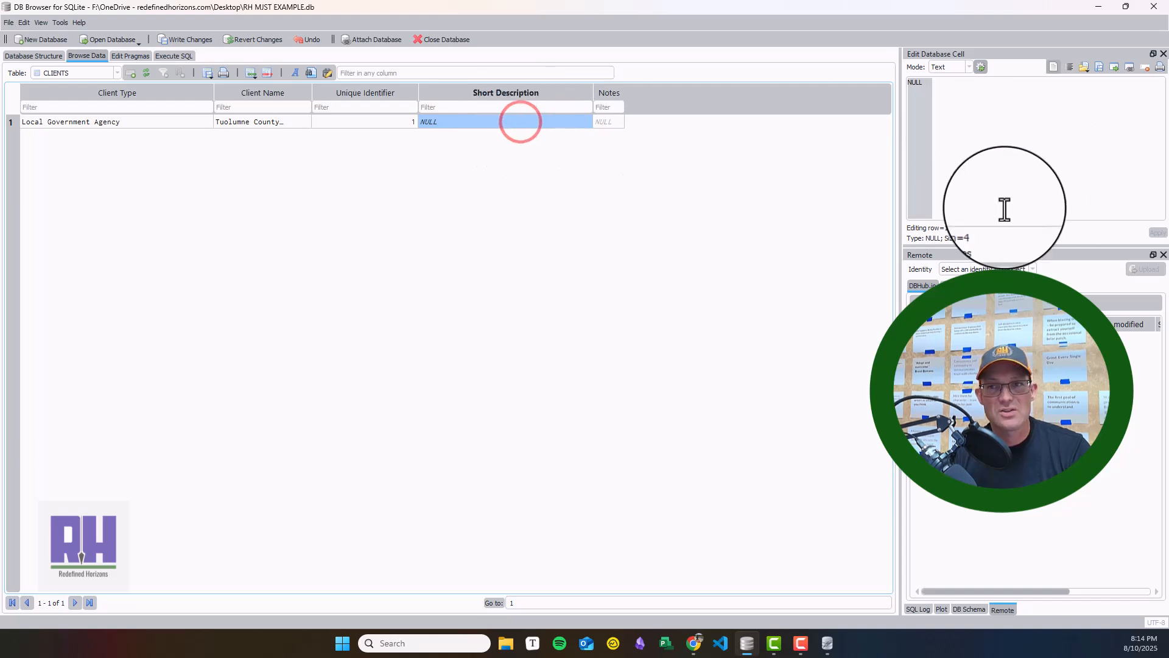
click(991, 106)
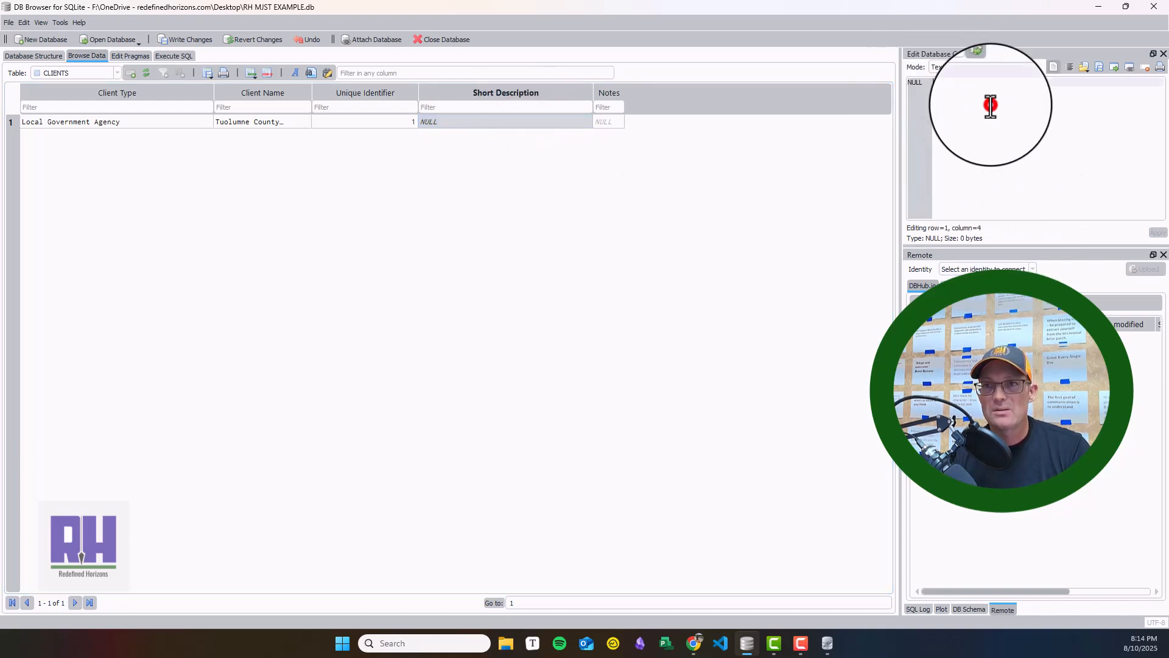
text(A)
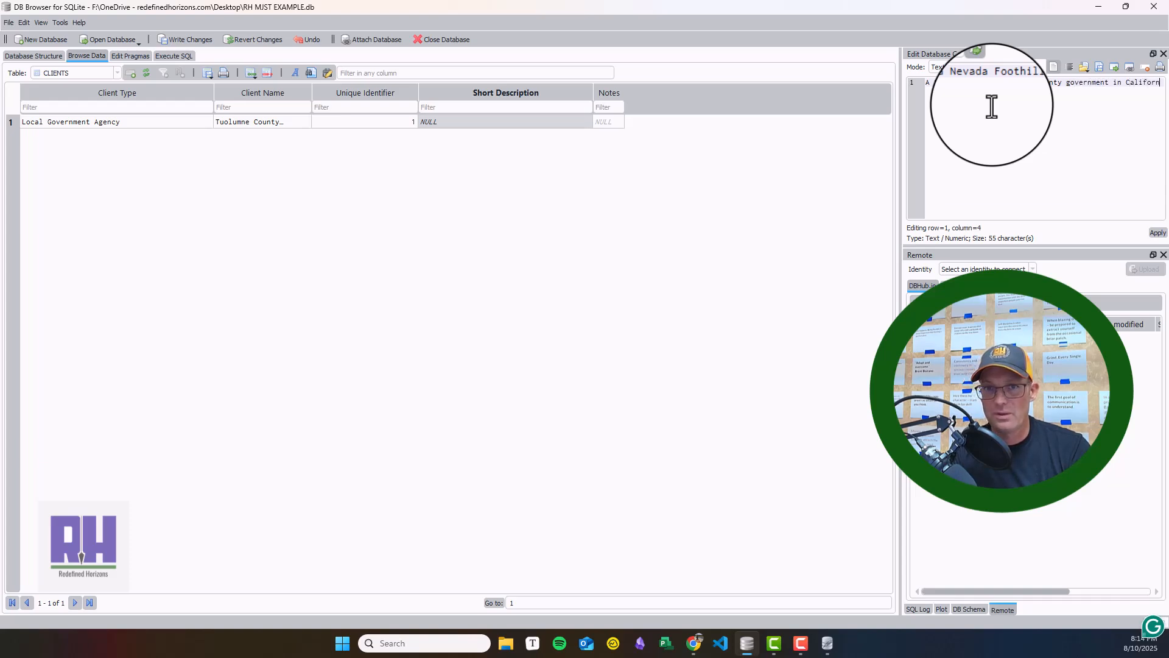
text(ia.)
click(602, 123)
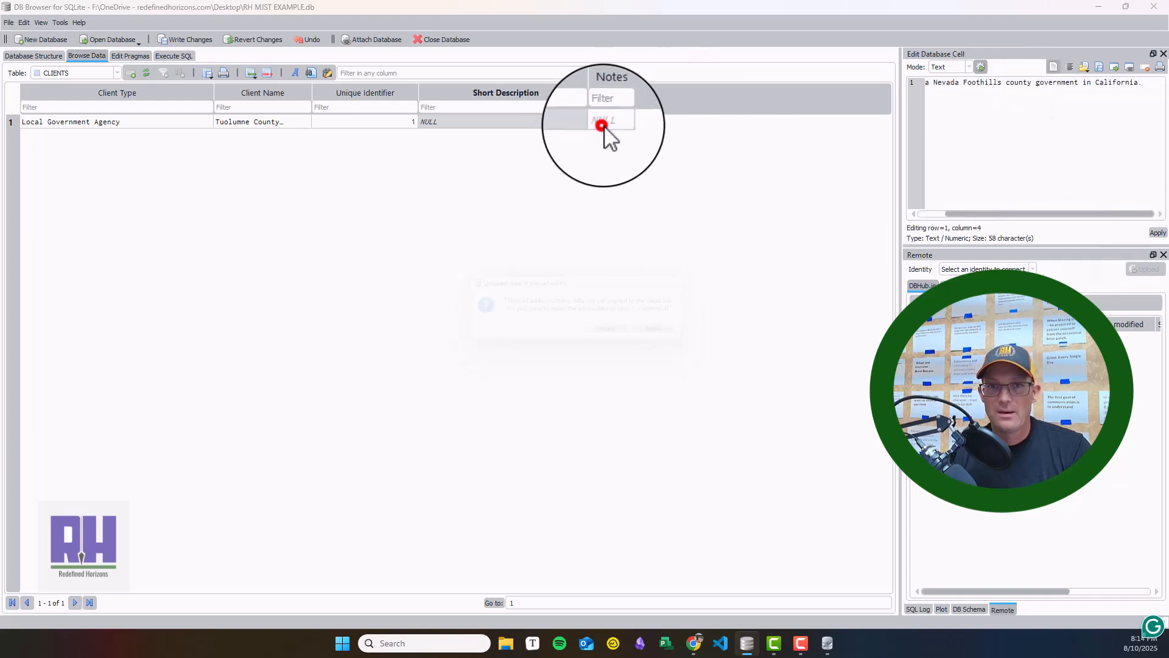
click(672, 336)
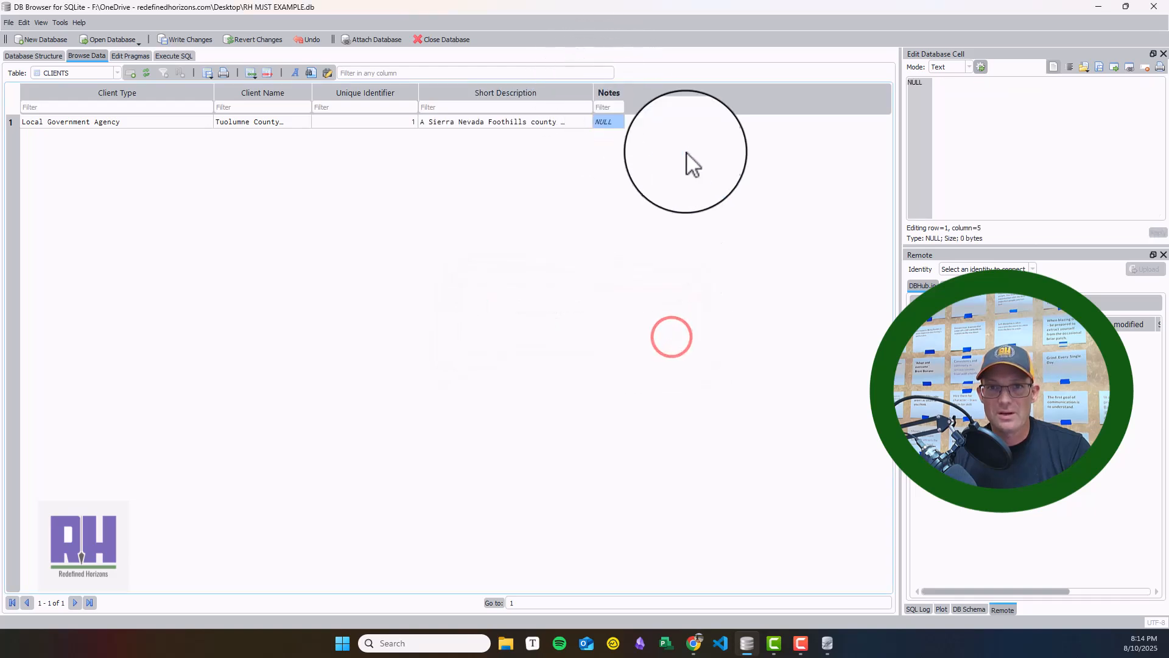
Enter "Data entered by SLB." in the Notes field of the CLIENTS record and apply it
click(978, 144)
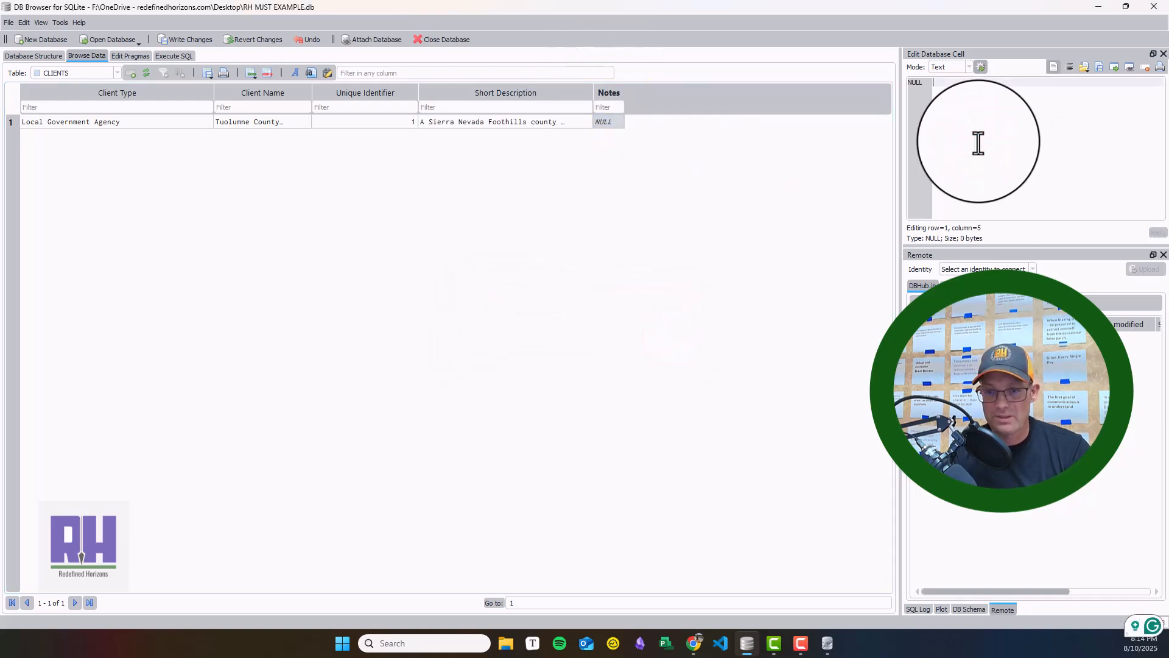
text(Data entered by SLB.)
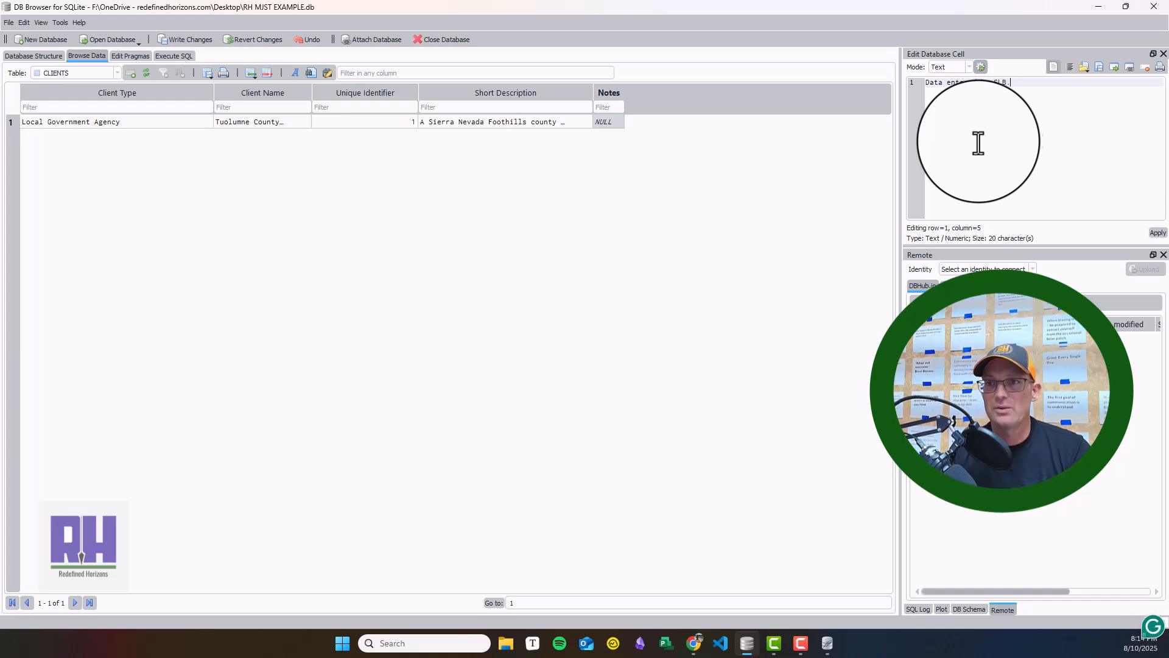
click(1158, 233)
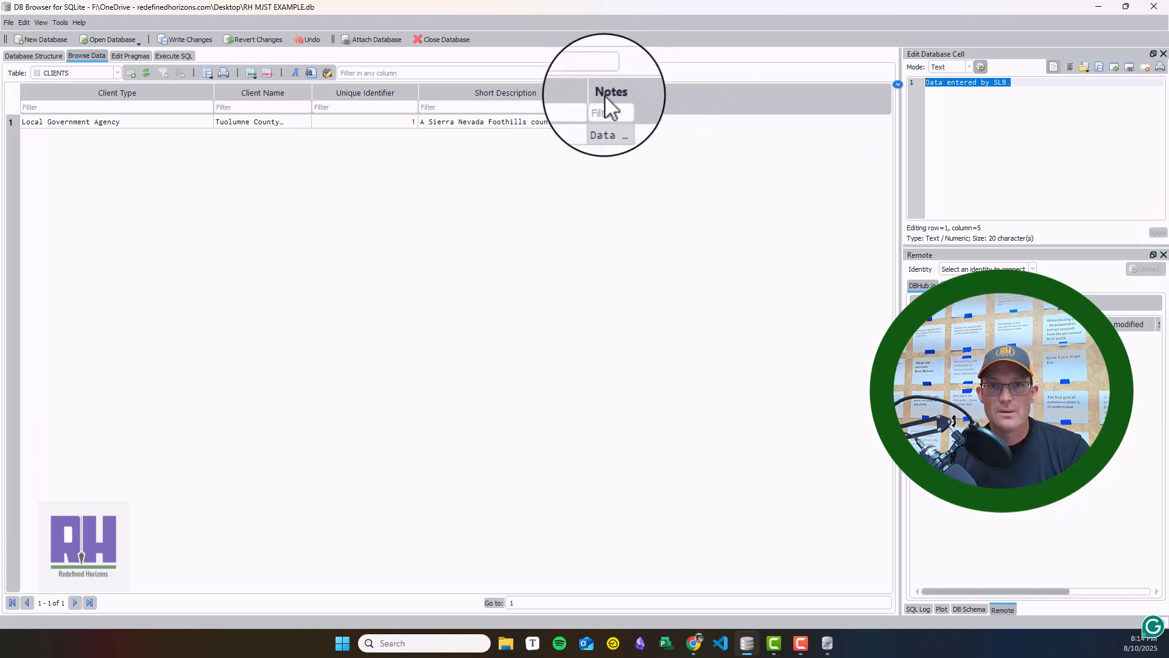
Widen the Short Description and Notes columns of the CLIENTS table until their text is fully readable
drag(594, 91, 535, 91)
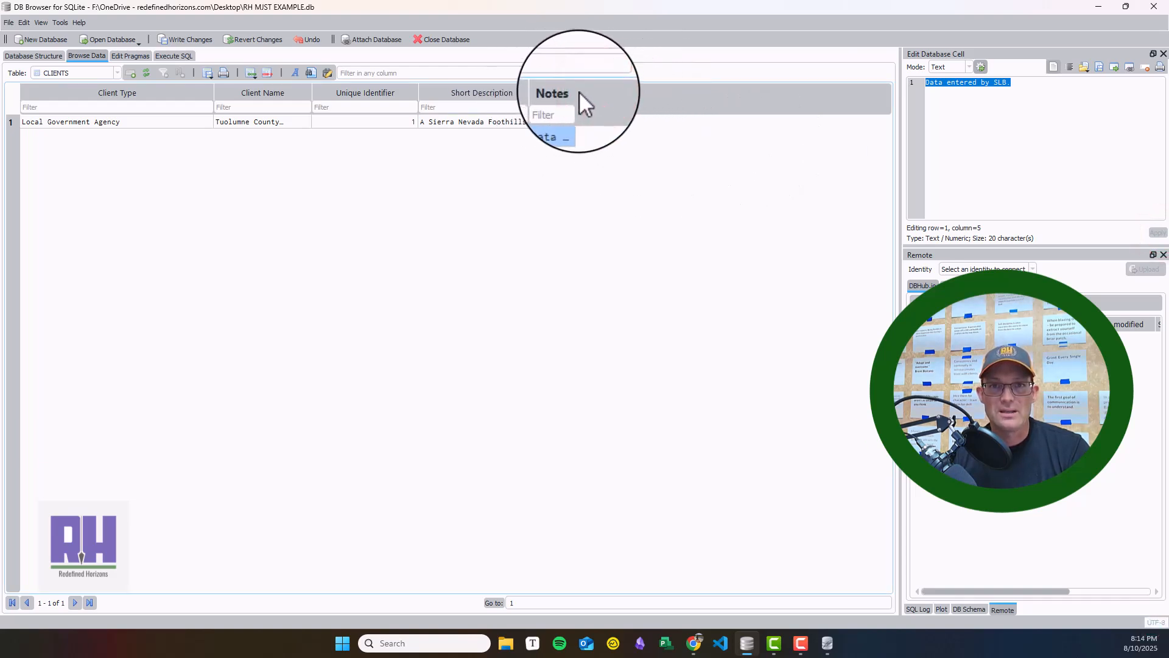
click(574, 91)
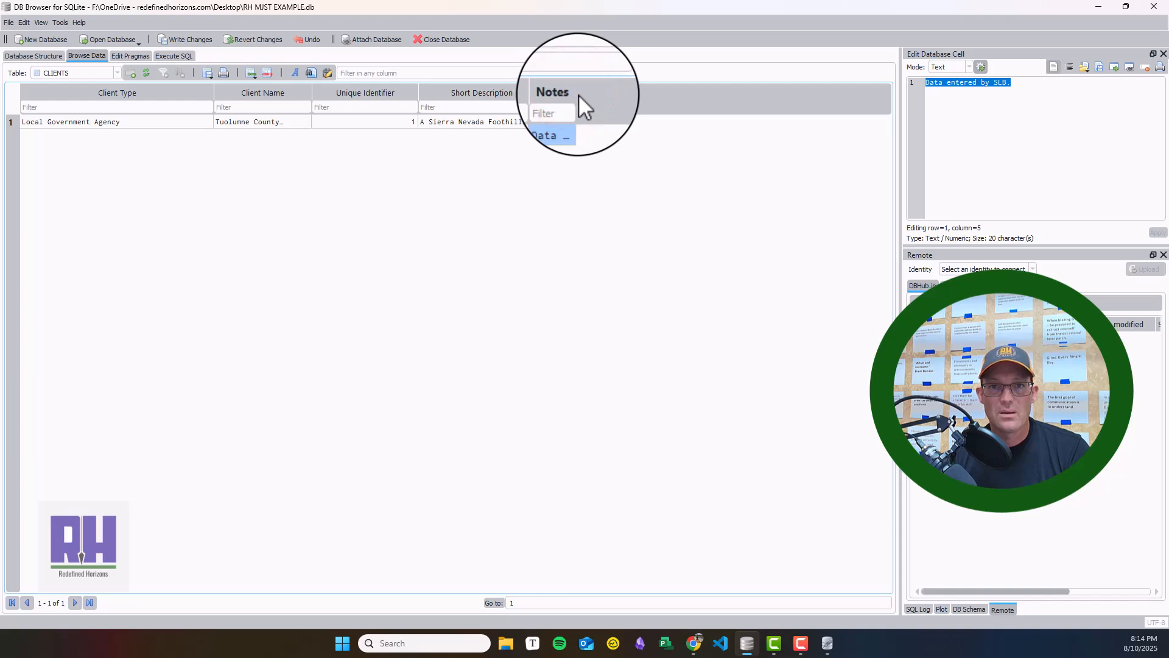
drag(575, 92, 804, 93)
drag(544, 92, 674, 97)
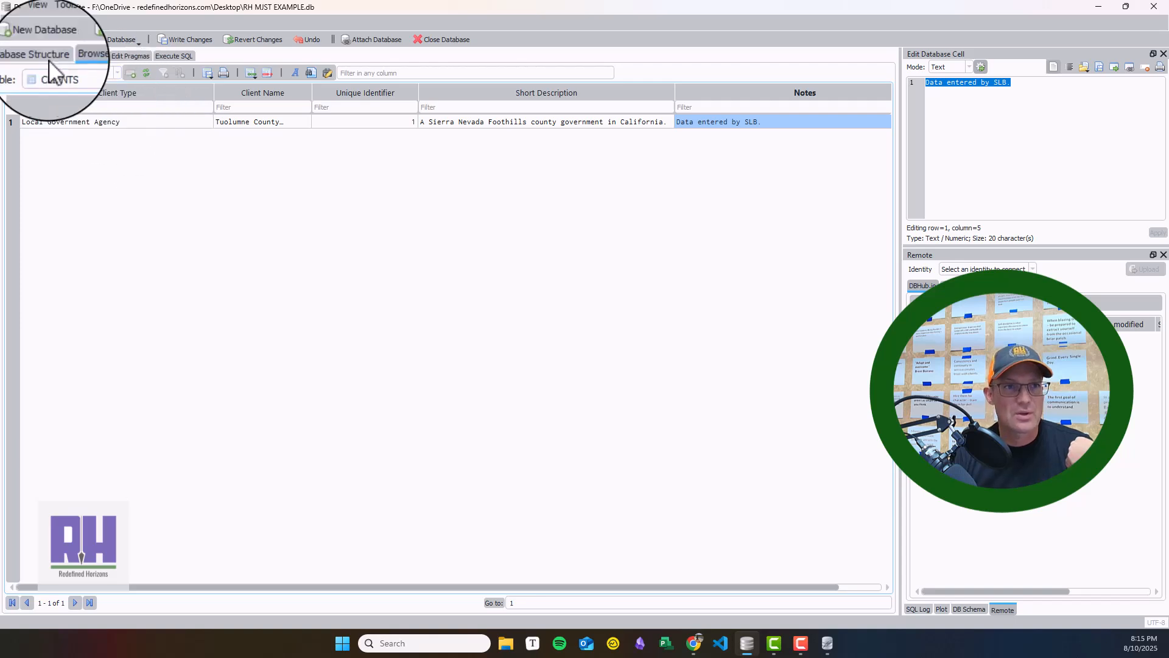
Open the CLIENTS table definition for editing from the database structure, saving all pending changes
click(22, 56)
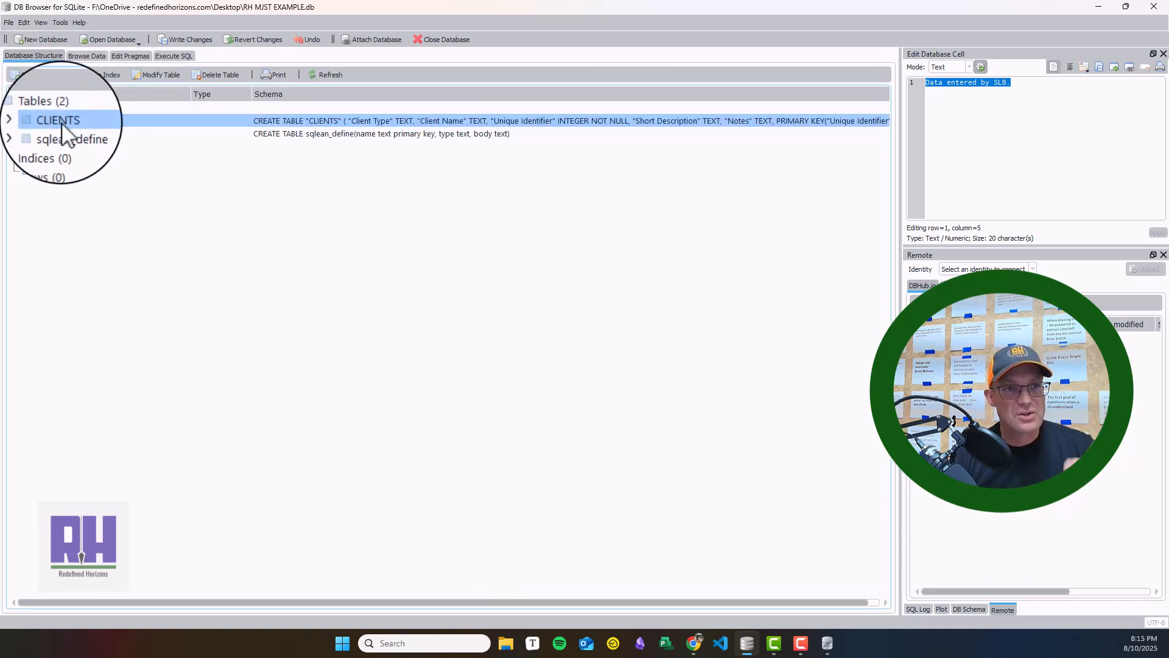
click(25, 121)
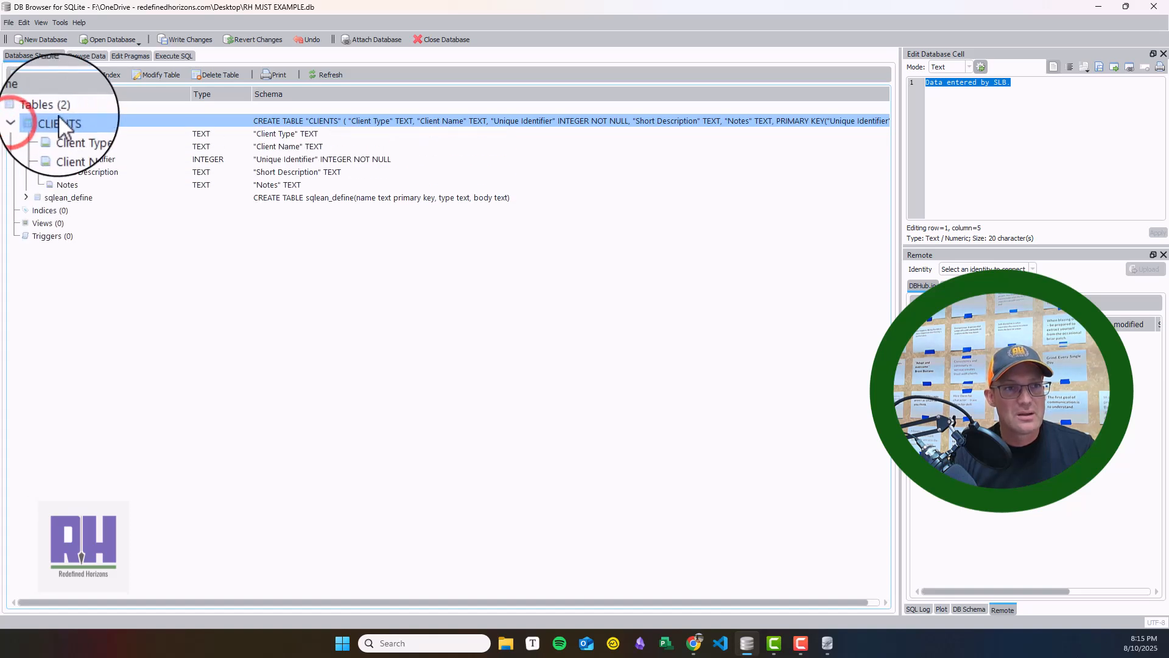
click(154, 75)
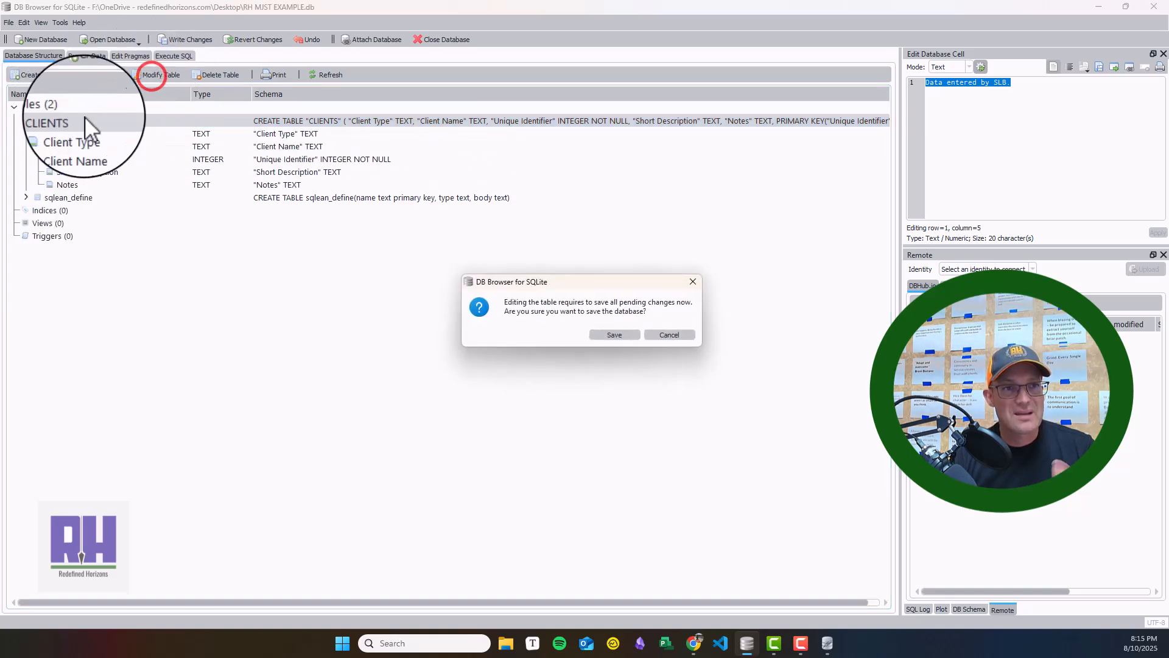
click(631, 332)
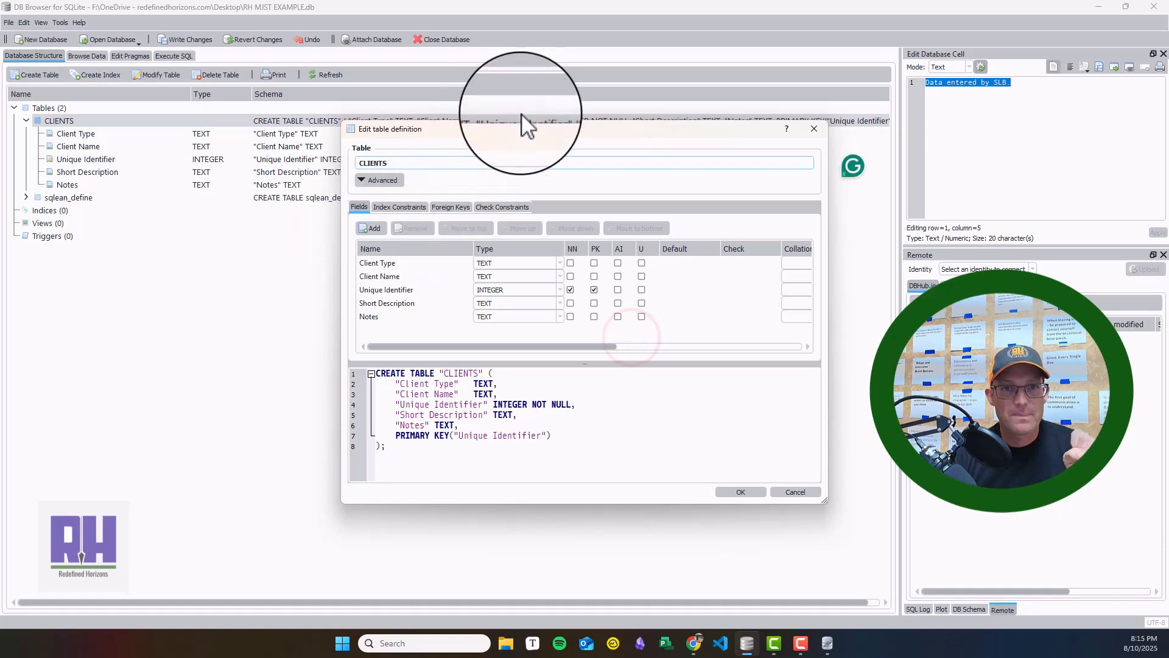
drag(492, 131, 233, 83)
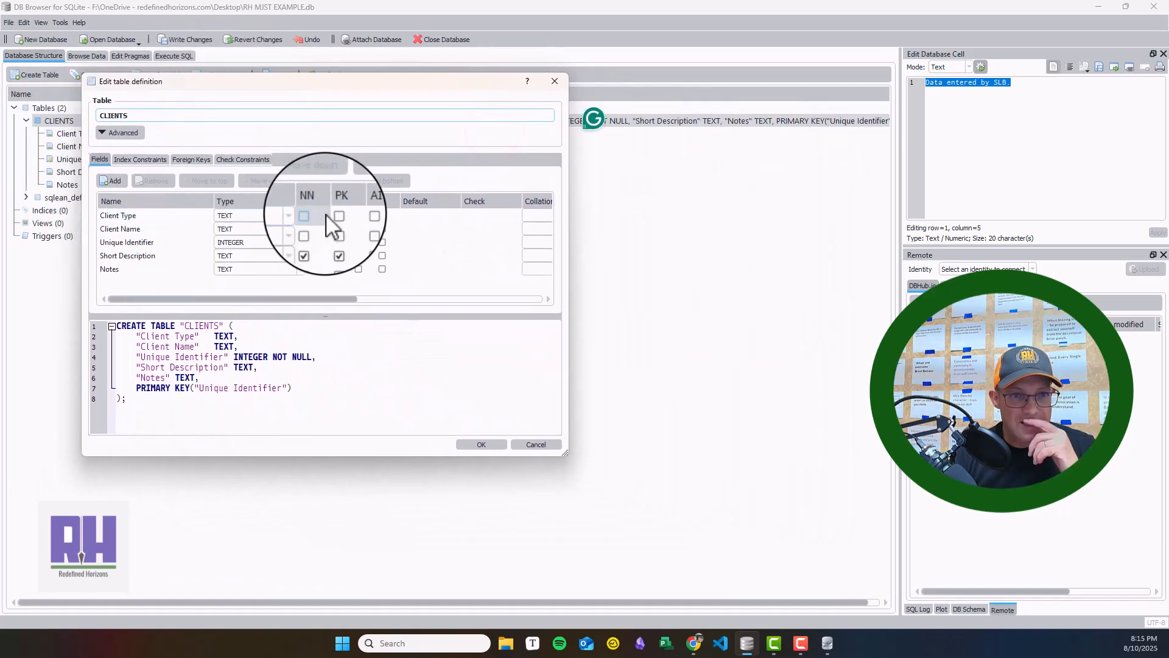
click(191, 159)
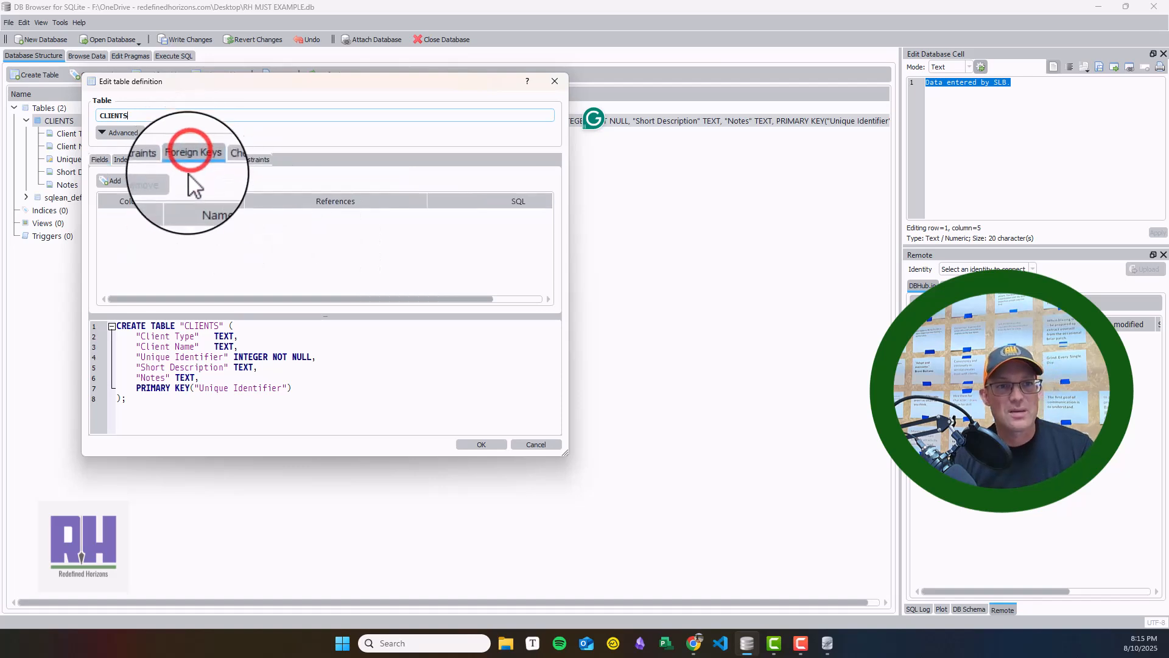
click(112, 181)
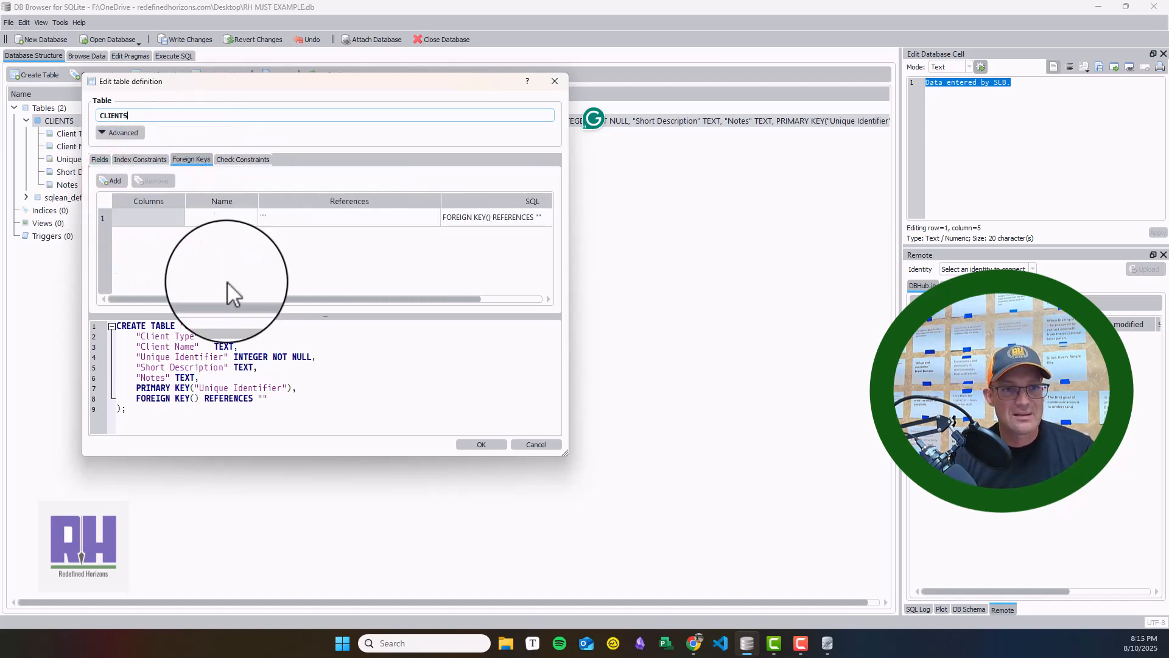
click(546, 447)
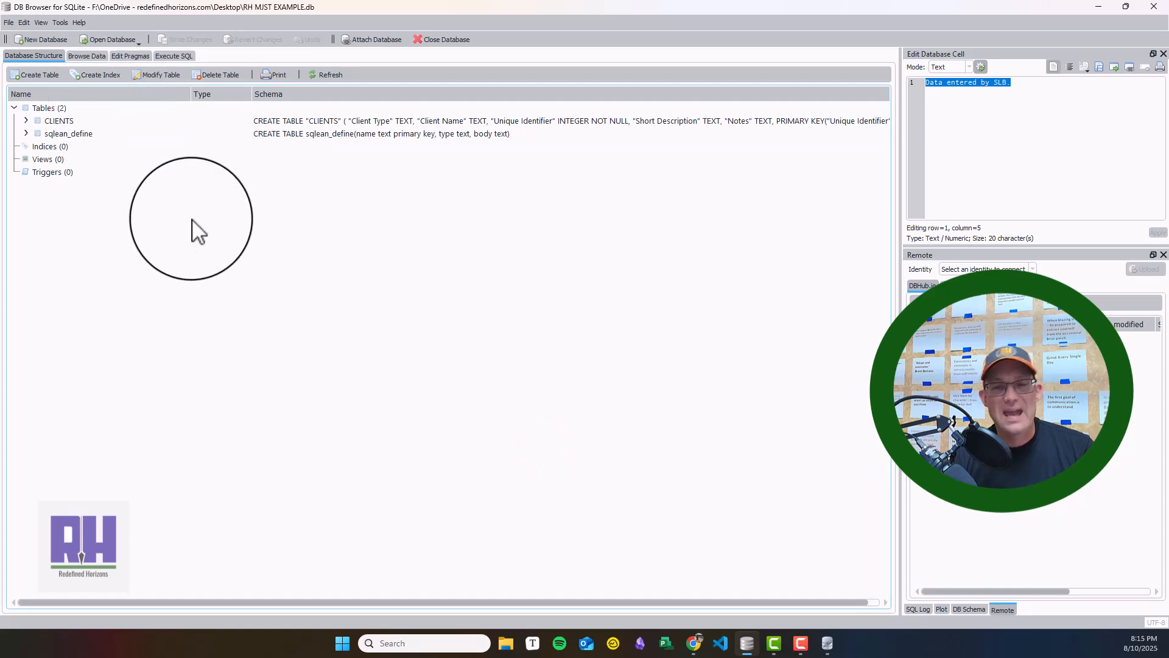
Start a new table definition and name the table VVT Client Types
click(35, 75)
drag(419, 129, 262, 182)
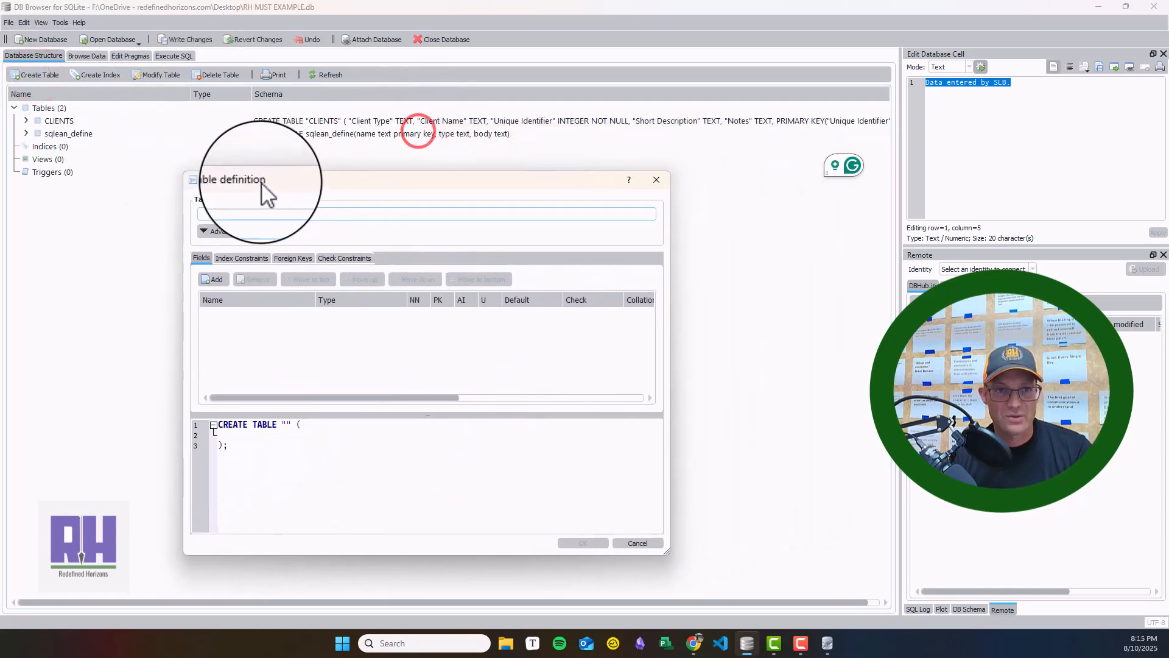
text(VVT)
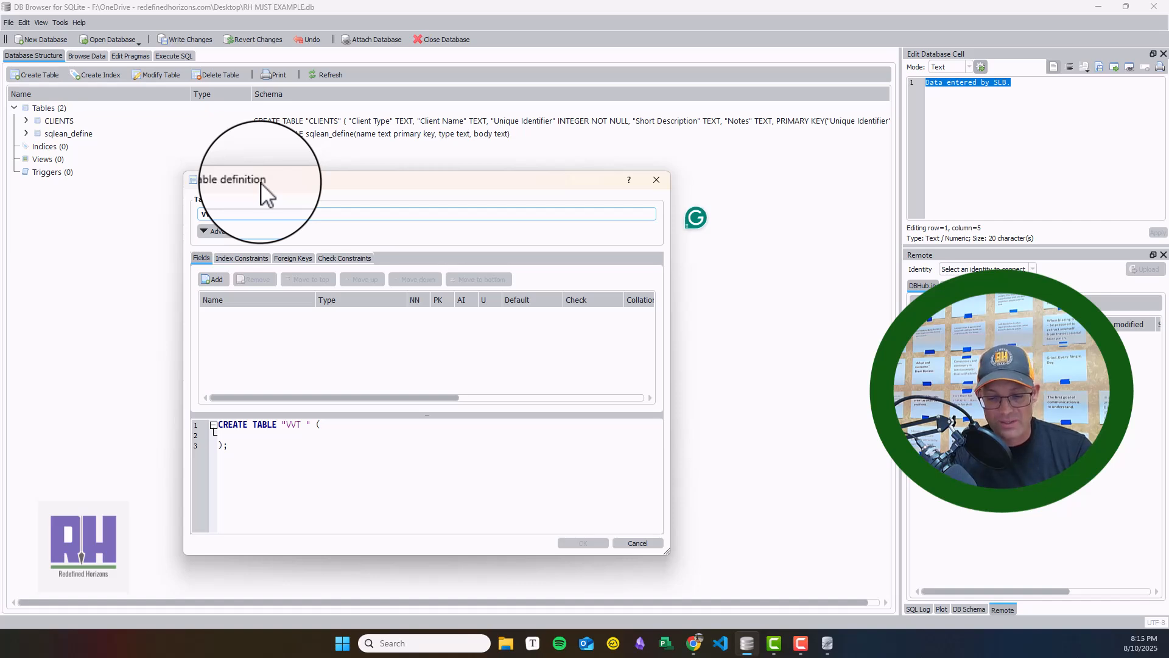
text(t Types)
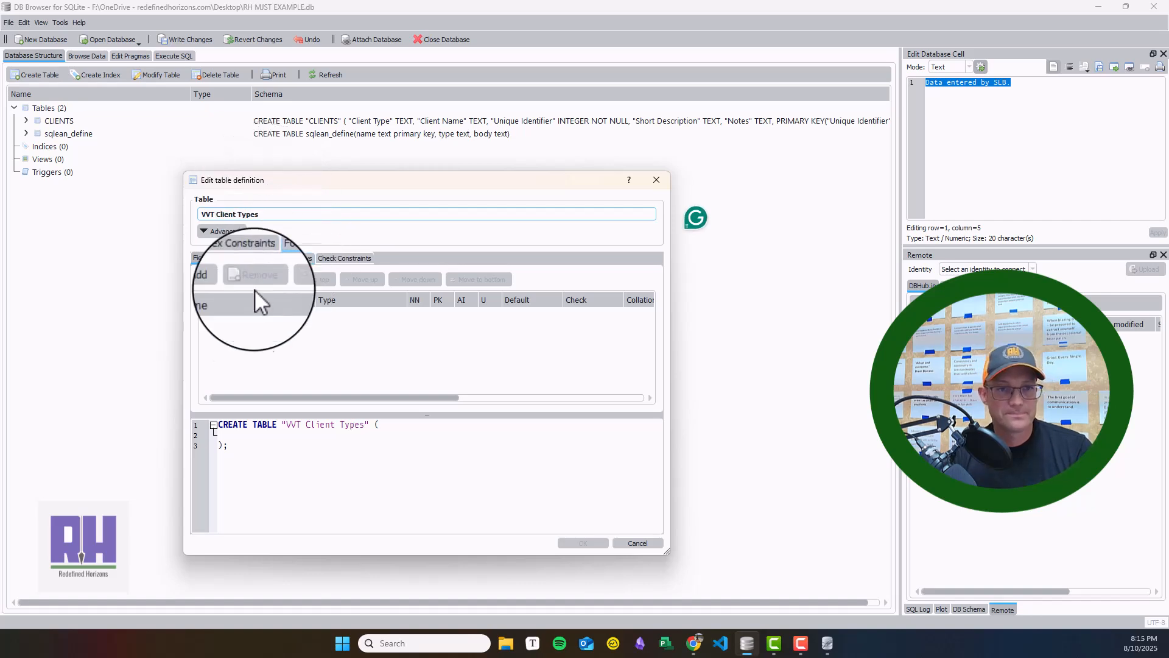
Add a field named Value of type TEXT with the Not Null constraint and create the VVT Client Types table
click(218, 279)
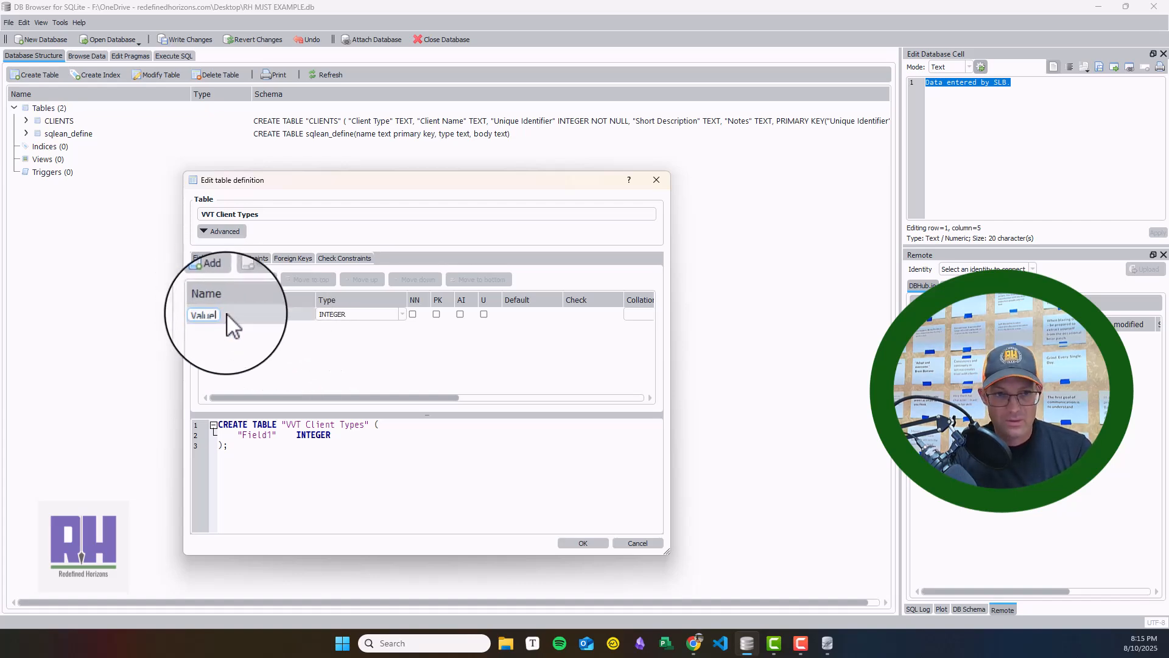
click(402, 314)
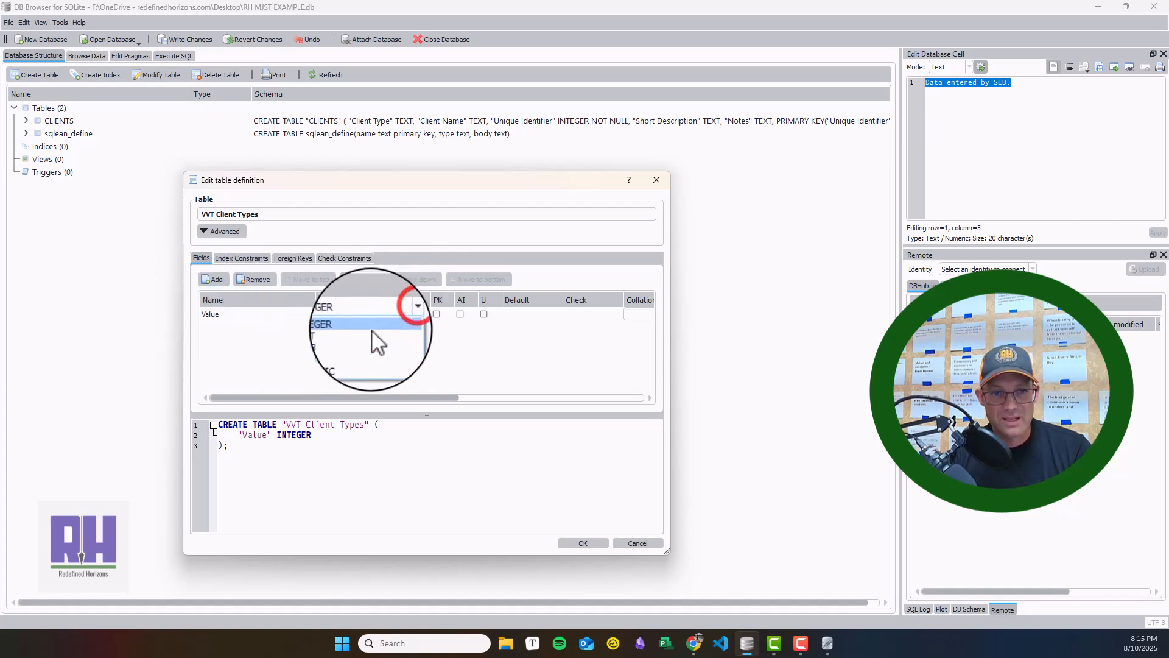
click(365, 335)
click(413, 314)
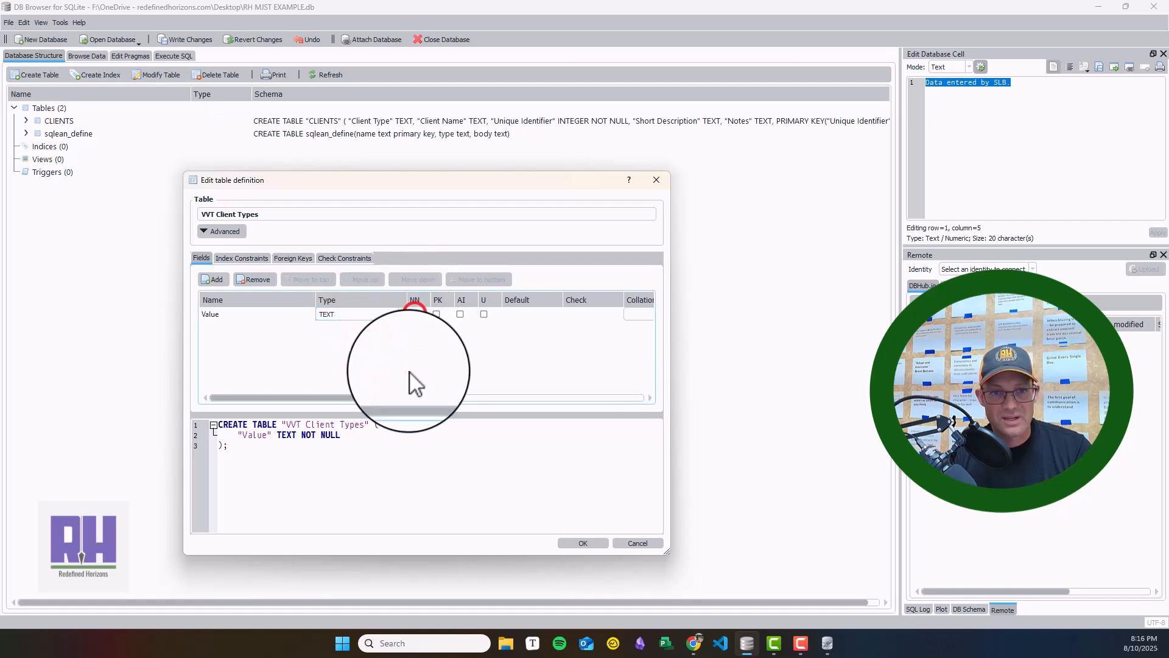
click(581, 543)
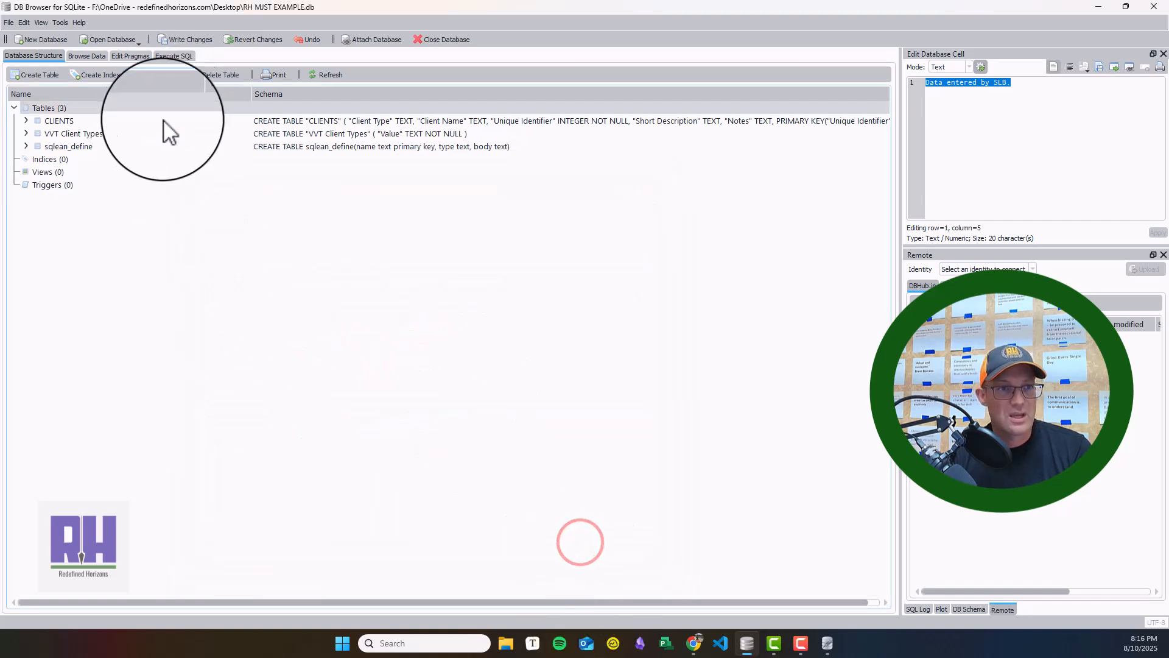
Browse the data of the VVT Client Types table and insert a new record
click(126, 133)
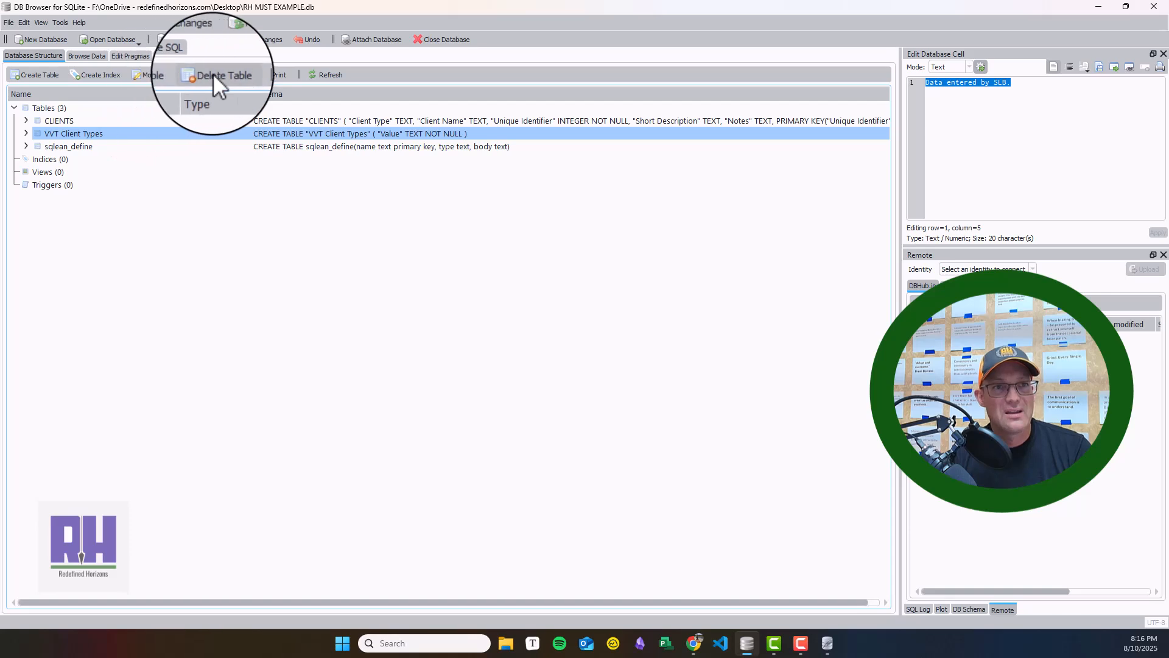
click(82, 55)
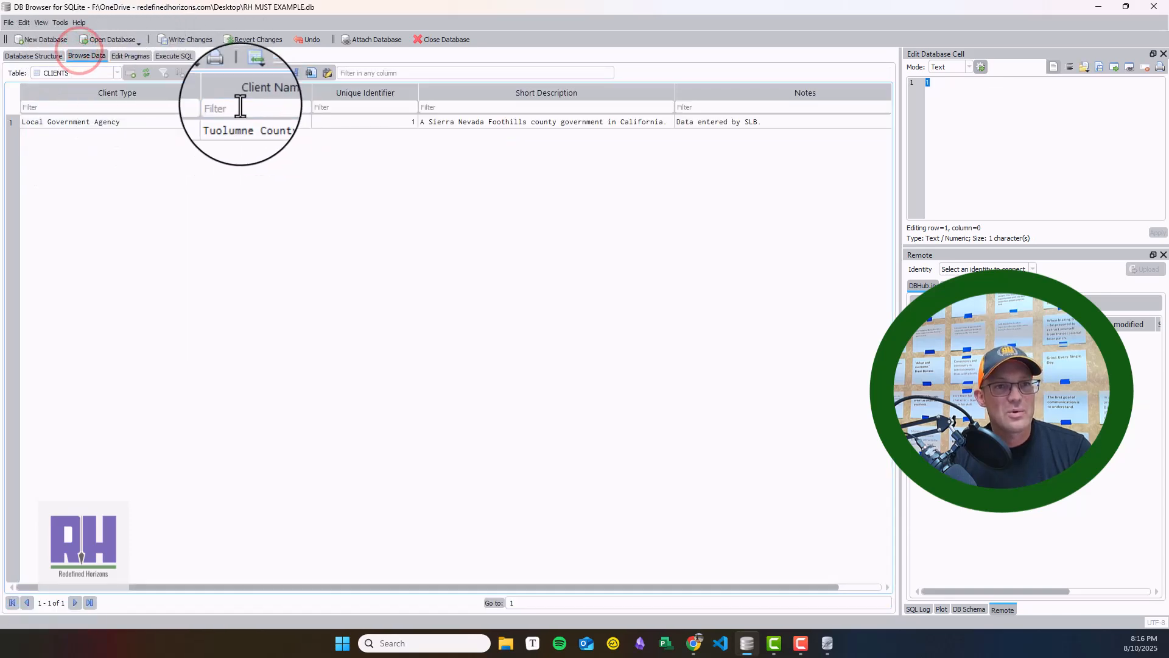
click(73, 73)
click(75, 86)
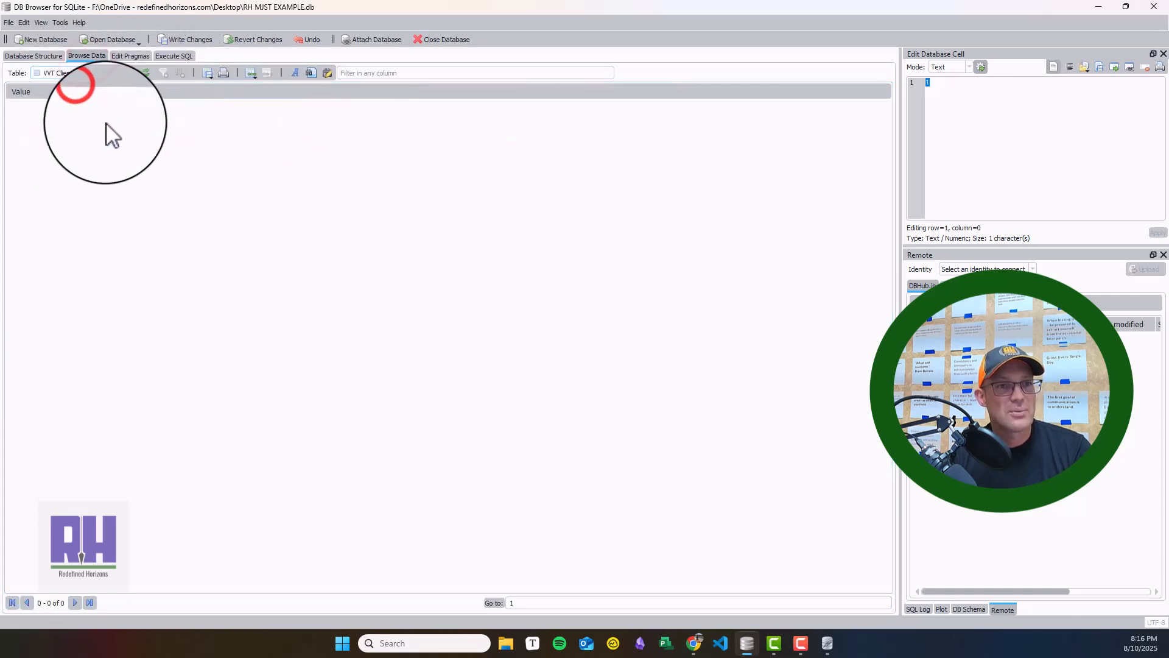
click(251, 72)
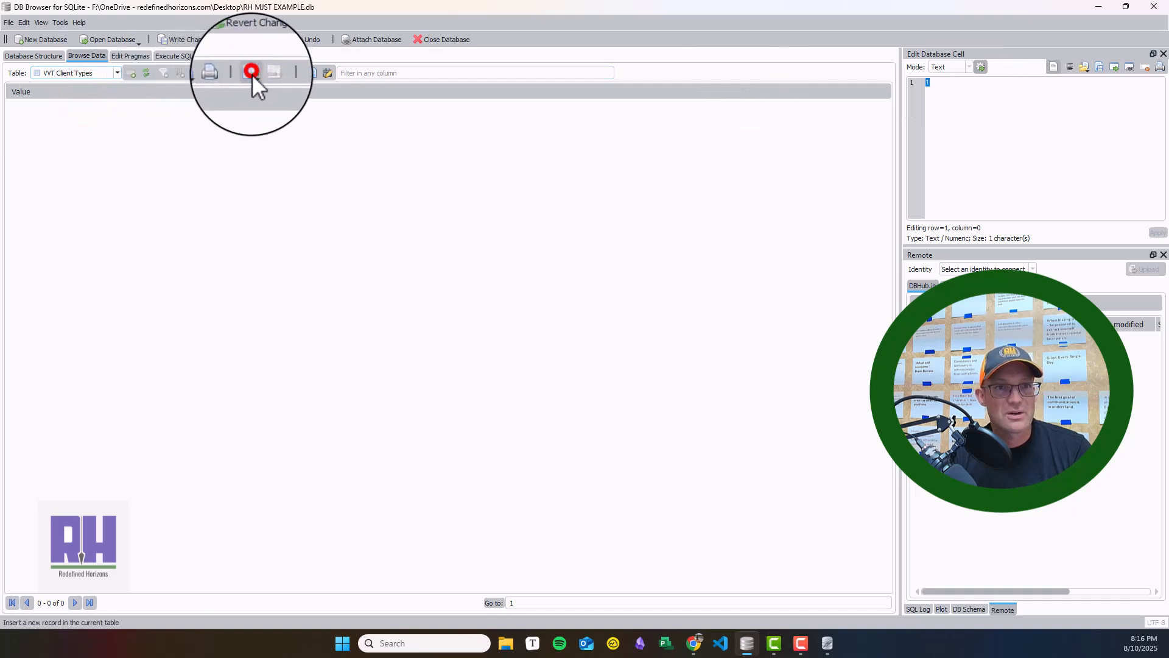
Enter County Government as the Value of the new VVT Client Types record in the cell editor and apply it
click(32, 122)
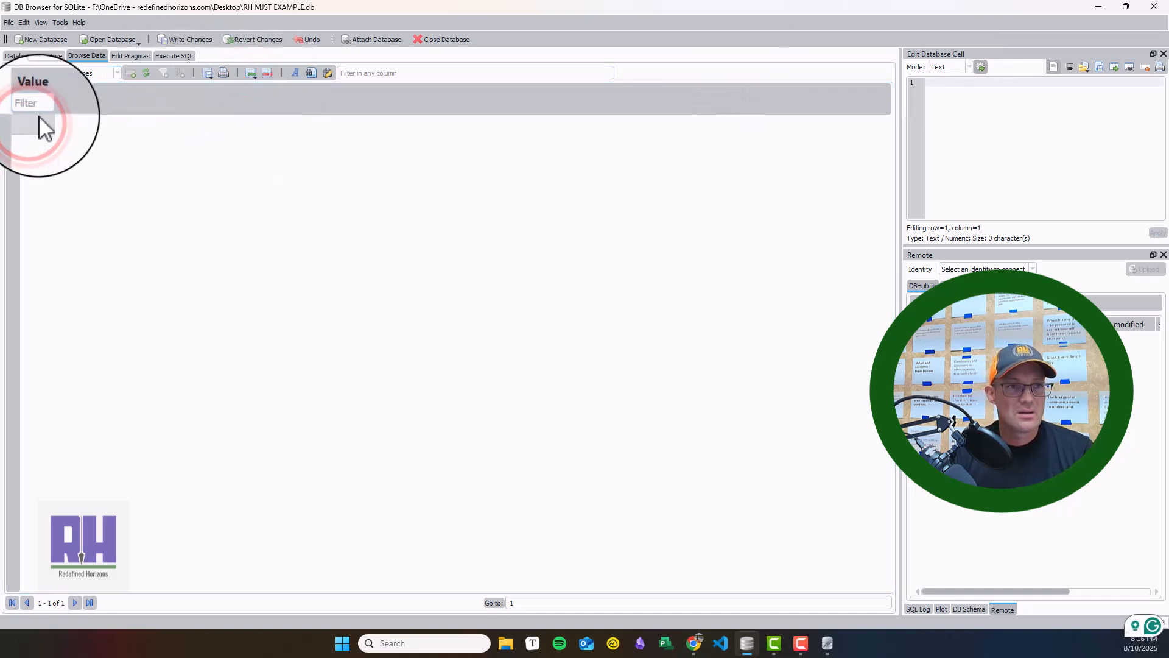
click(38, 107)
click(41, 123)
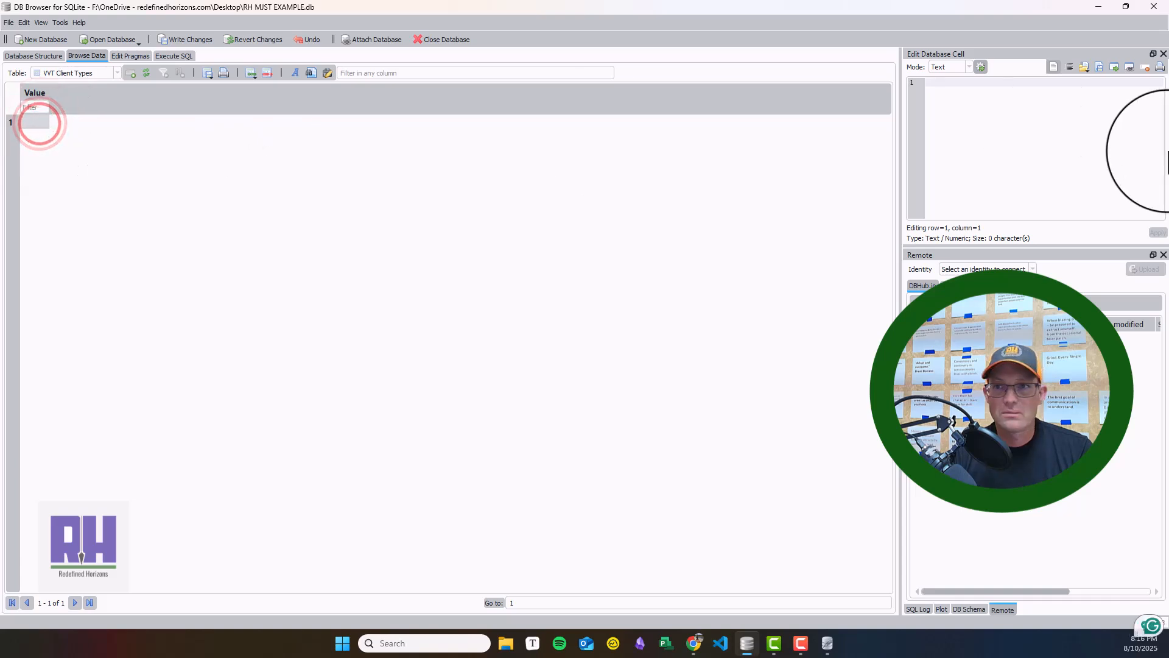
click(1023, 104)
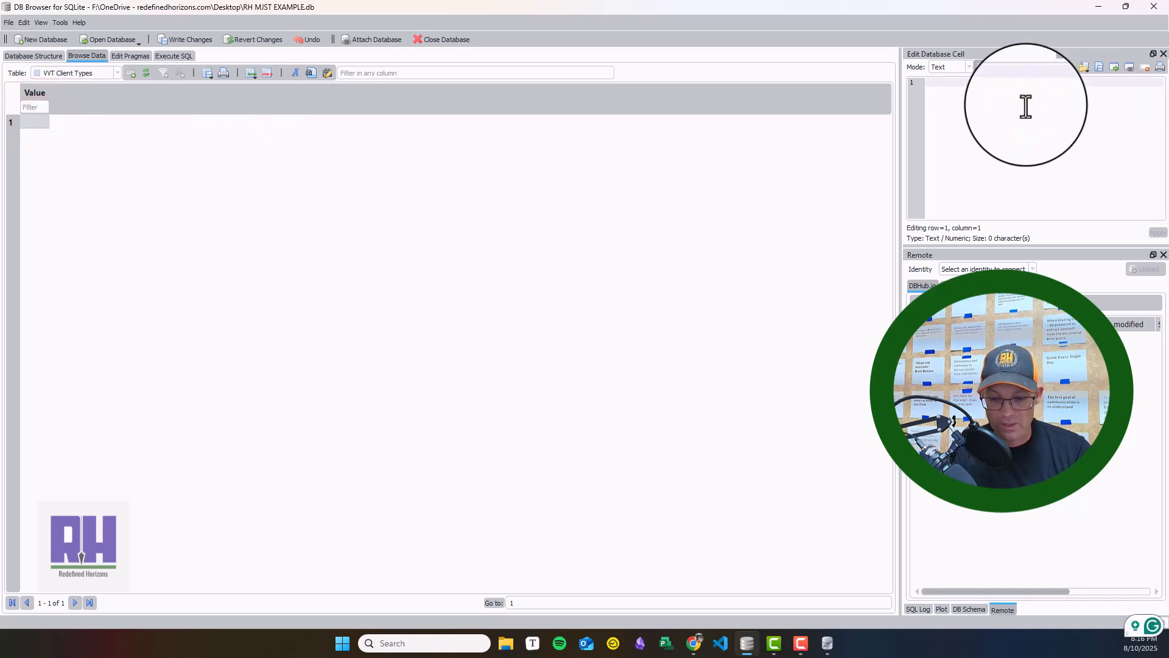
text(County Governmen)
key(BackSpace)
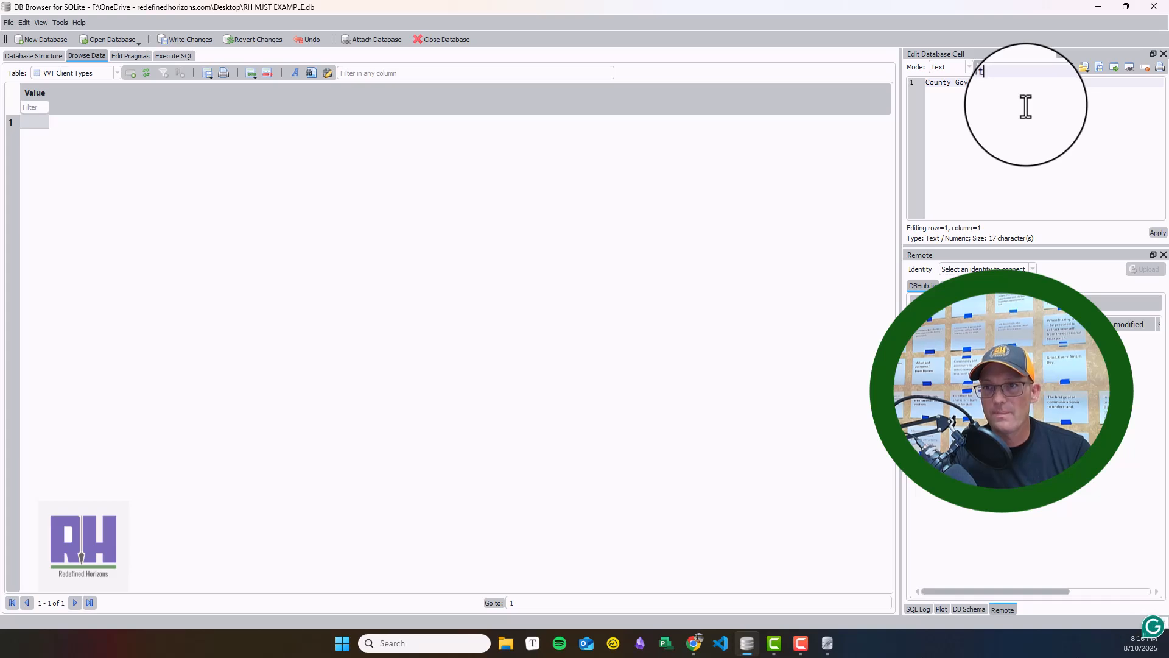
click(1157, 233)
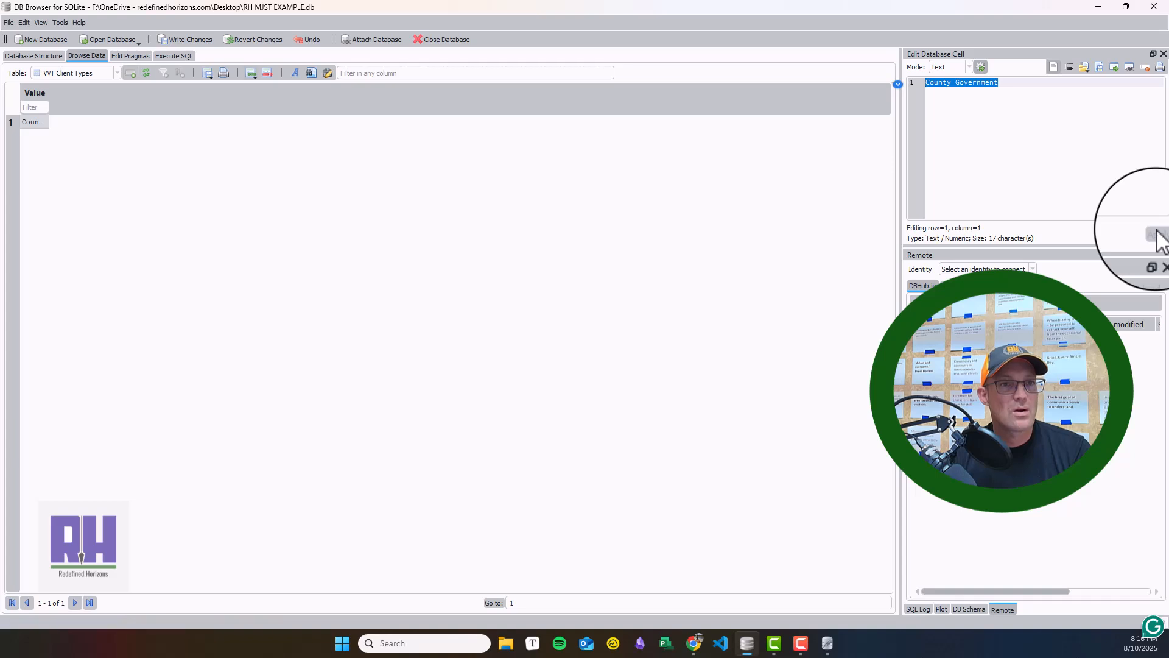
Insert a second record in the VVT Client Types table and enter State Government as its Value
click(130, 73)
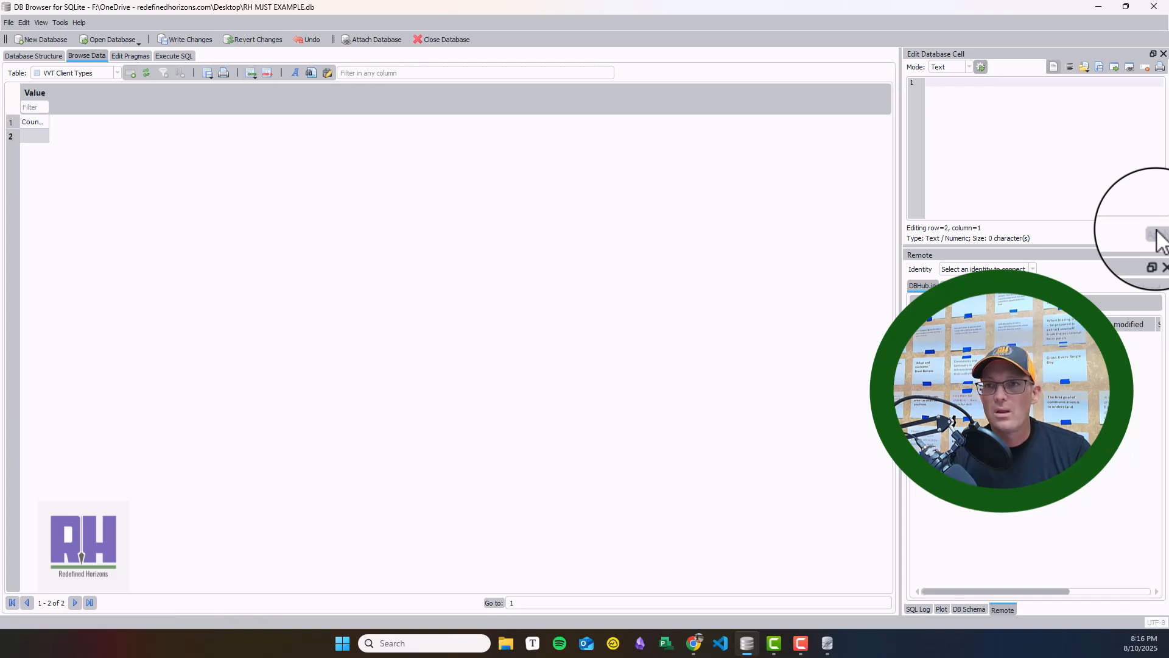
click(34, 135)
double_click(34, 136)
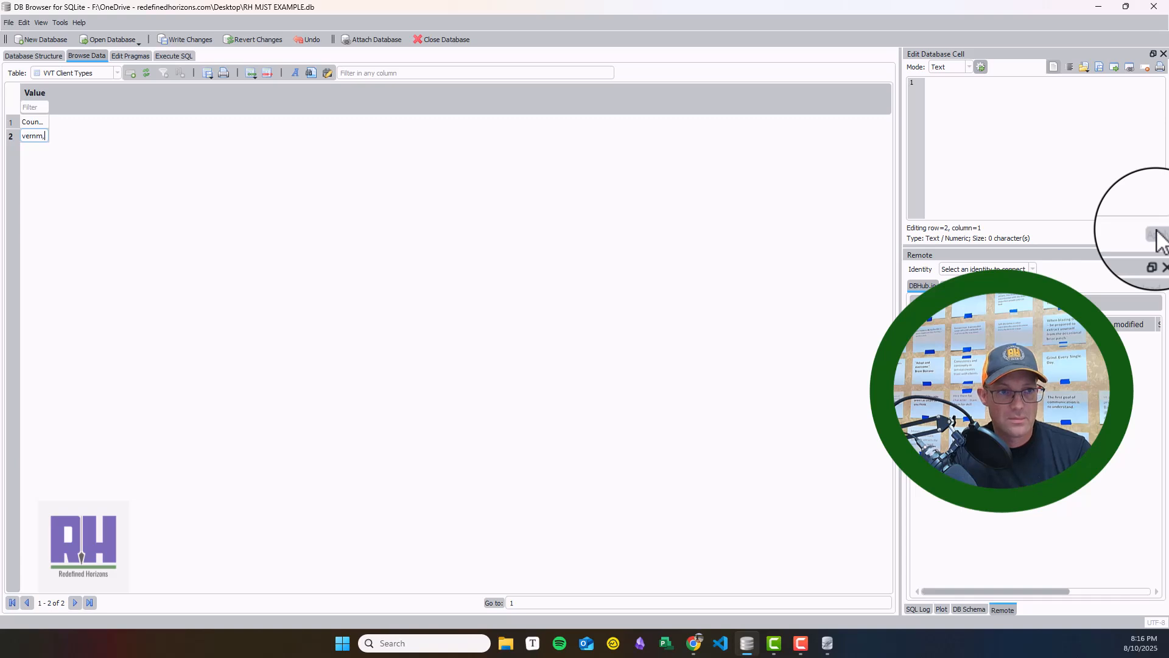
text(State Government)
key(Return)
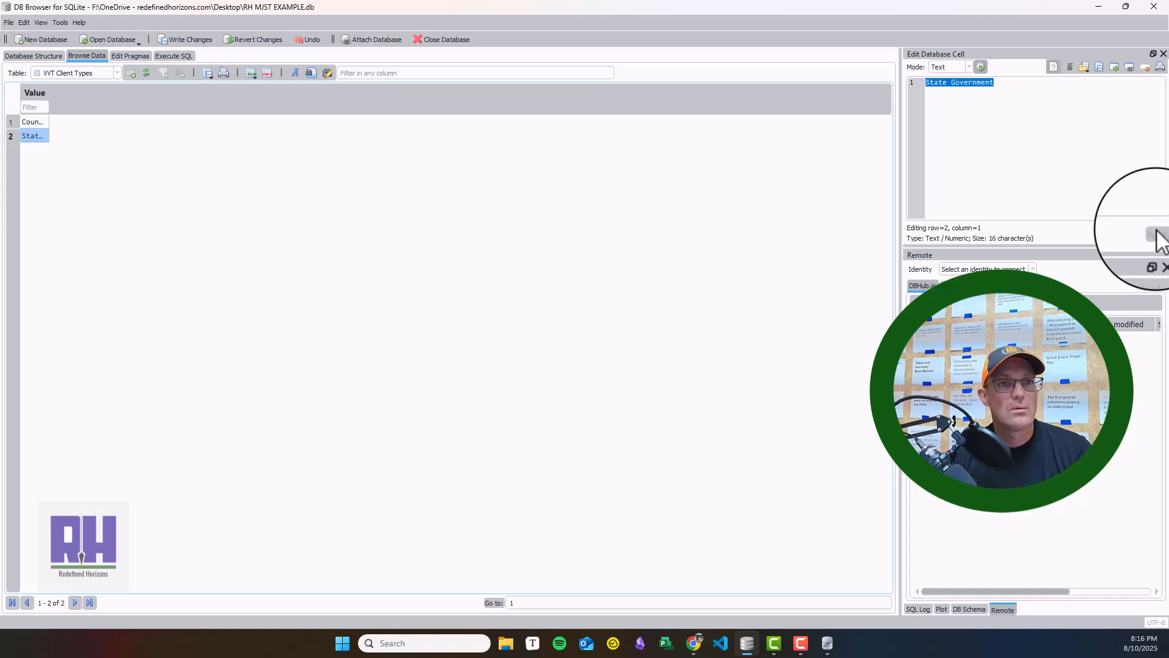
Insert a third VVT Client Types record, enter Special District as its Value in the cell editor, and apply it
click(130, 73)
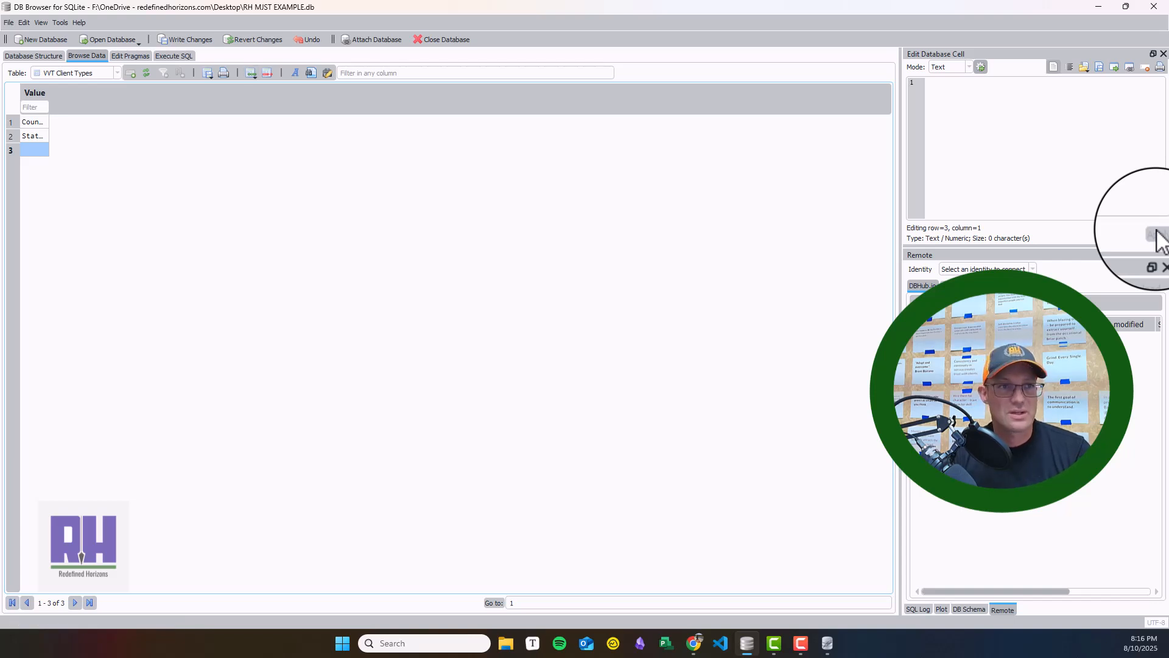
text(S)
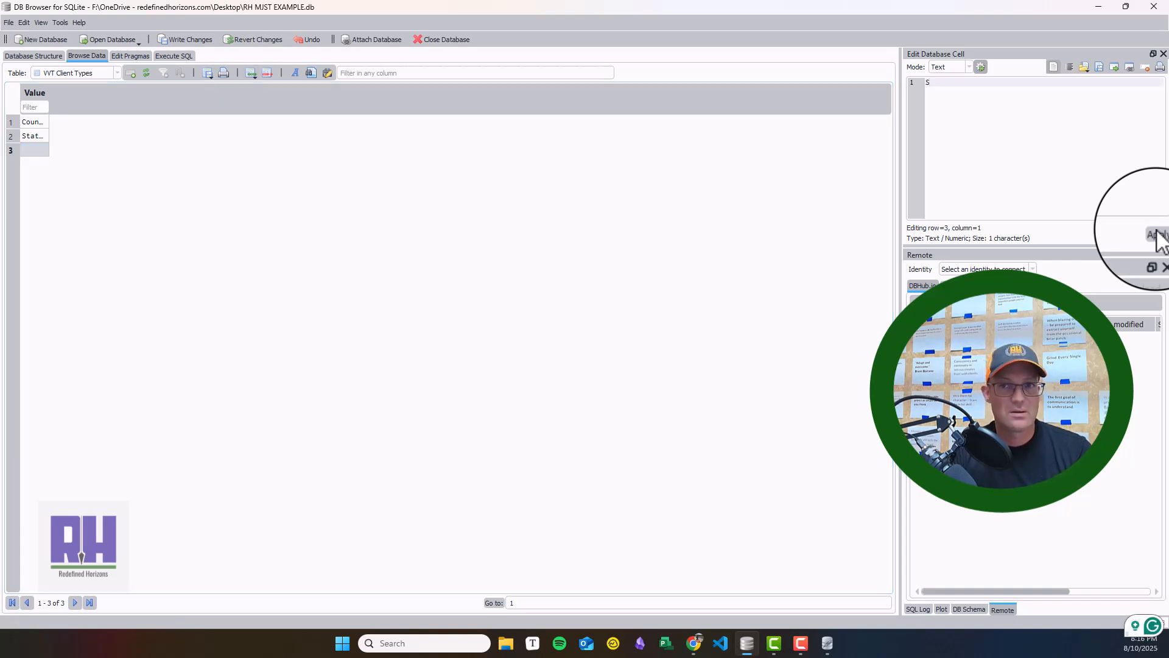
text(pecial District)
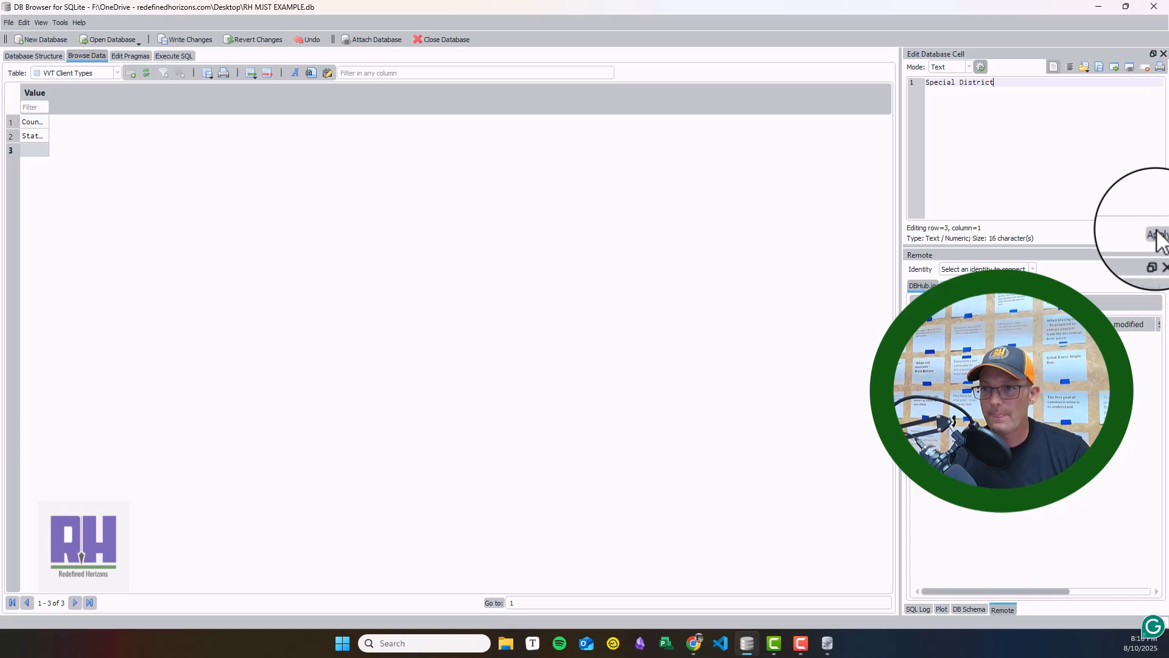
click(1156, 235)
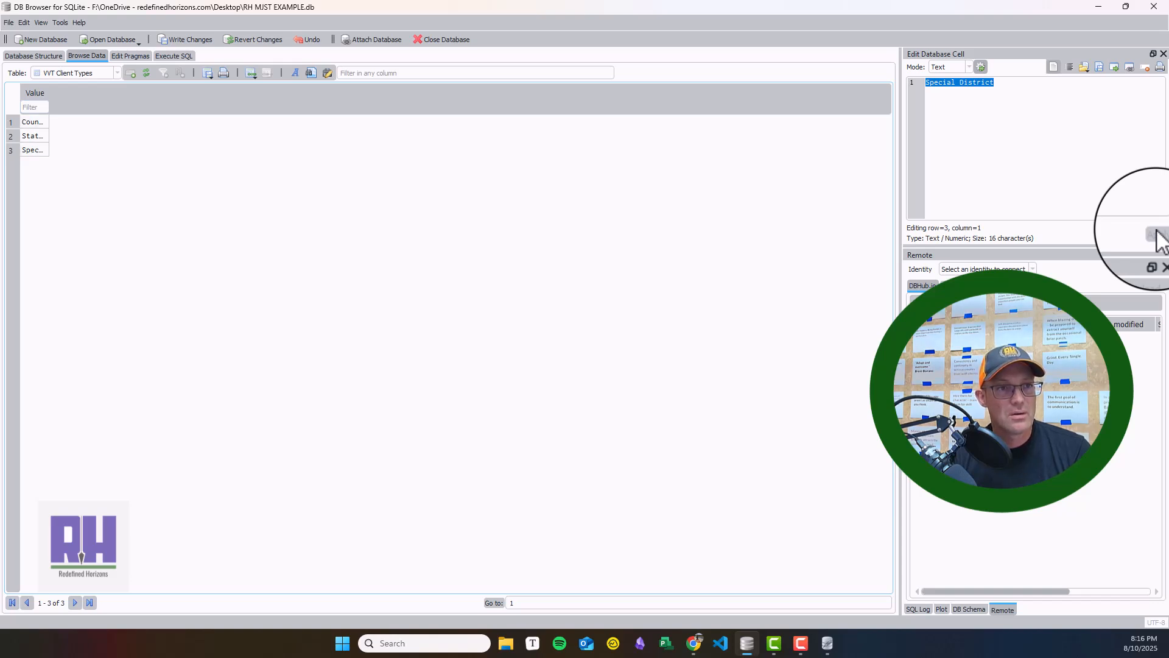
Sort the client types by Value and view the CLIENTS records before returning to the VVT Client Types table
click(35, 93)
click(77, 73)
click(60, 86)
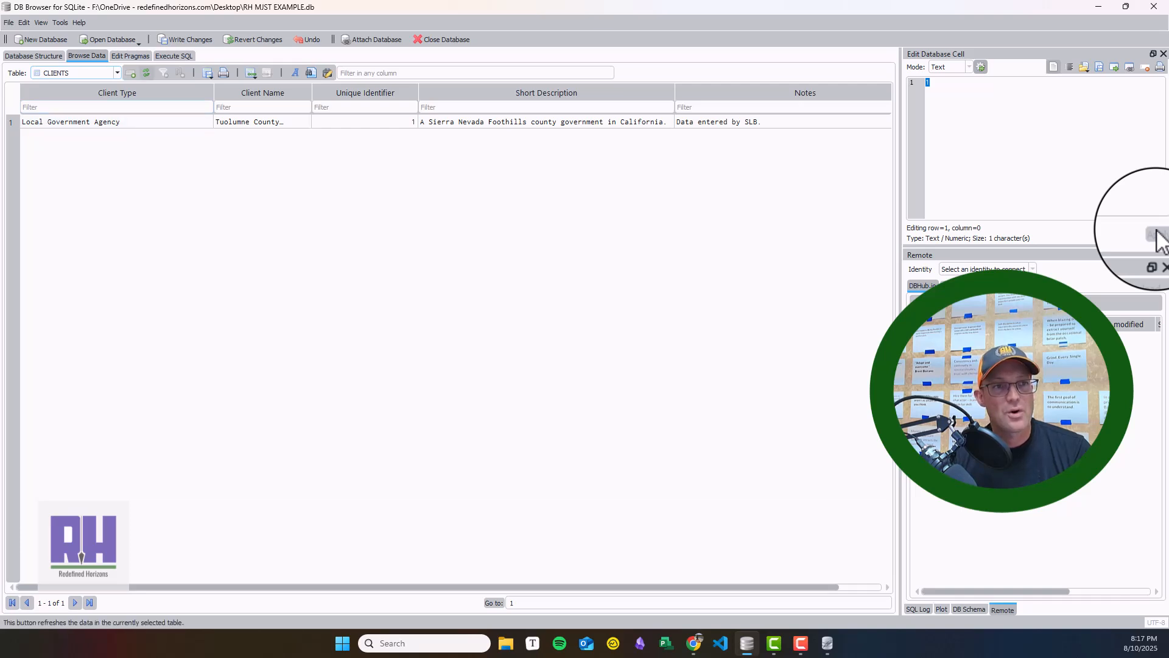
click(77, 73)
key(Return)
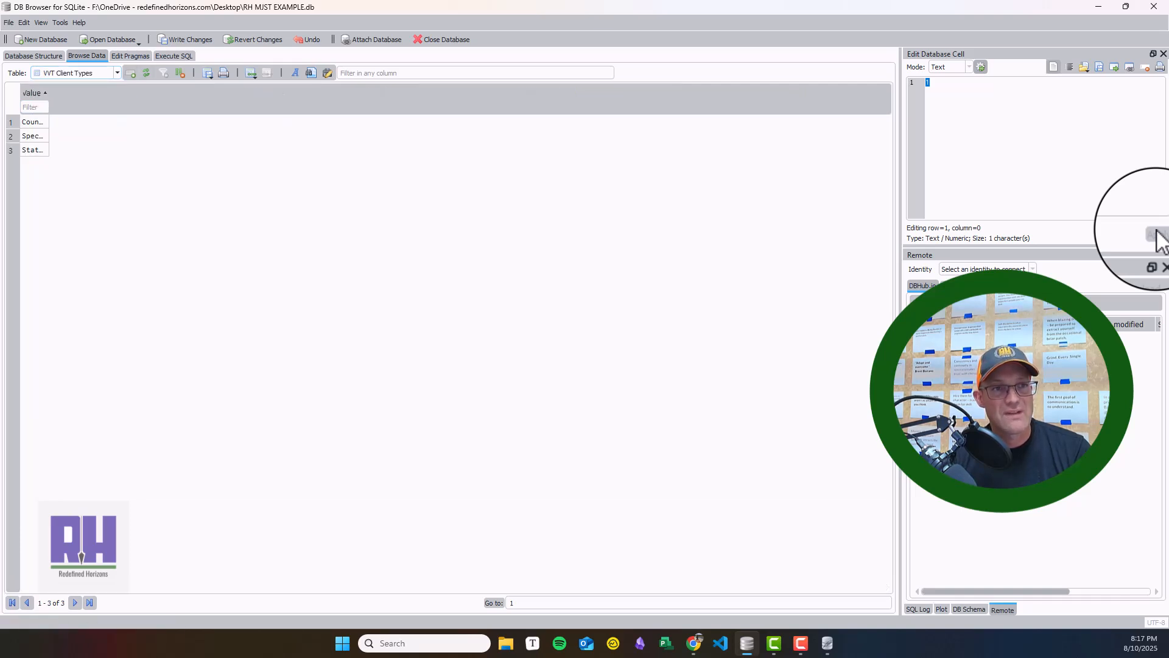
Modify the VVT Client Types table definition to rename the table VVT CLIENT TYPES, and write the changes to the database
click(33, 56)
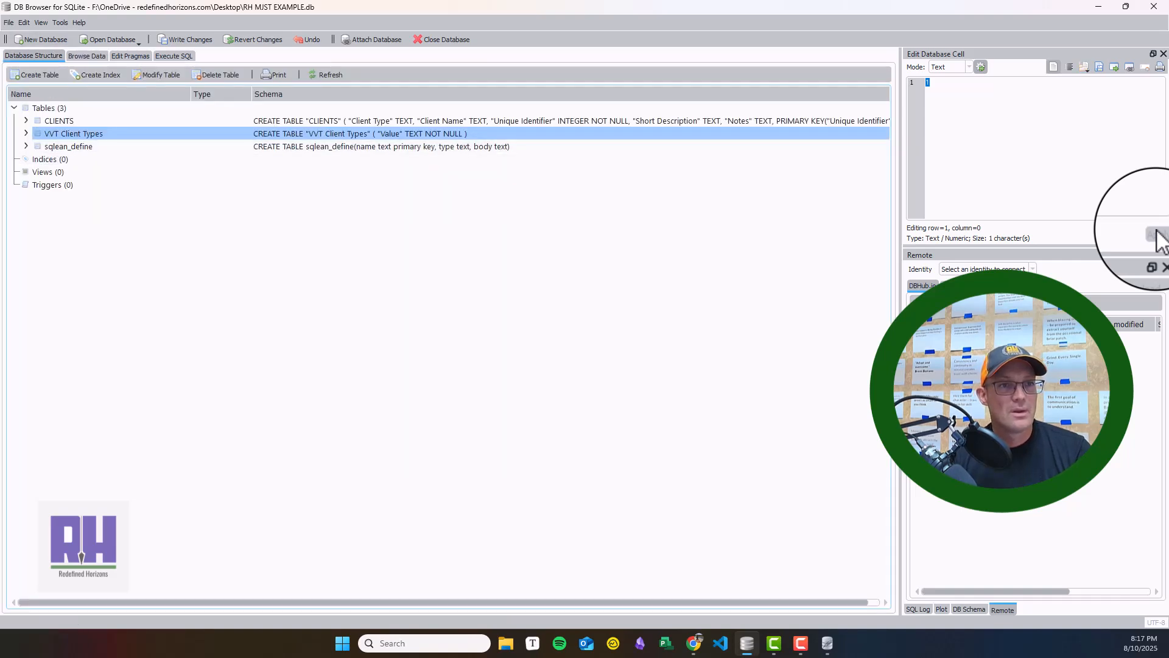
right_click(79, 132)
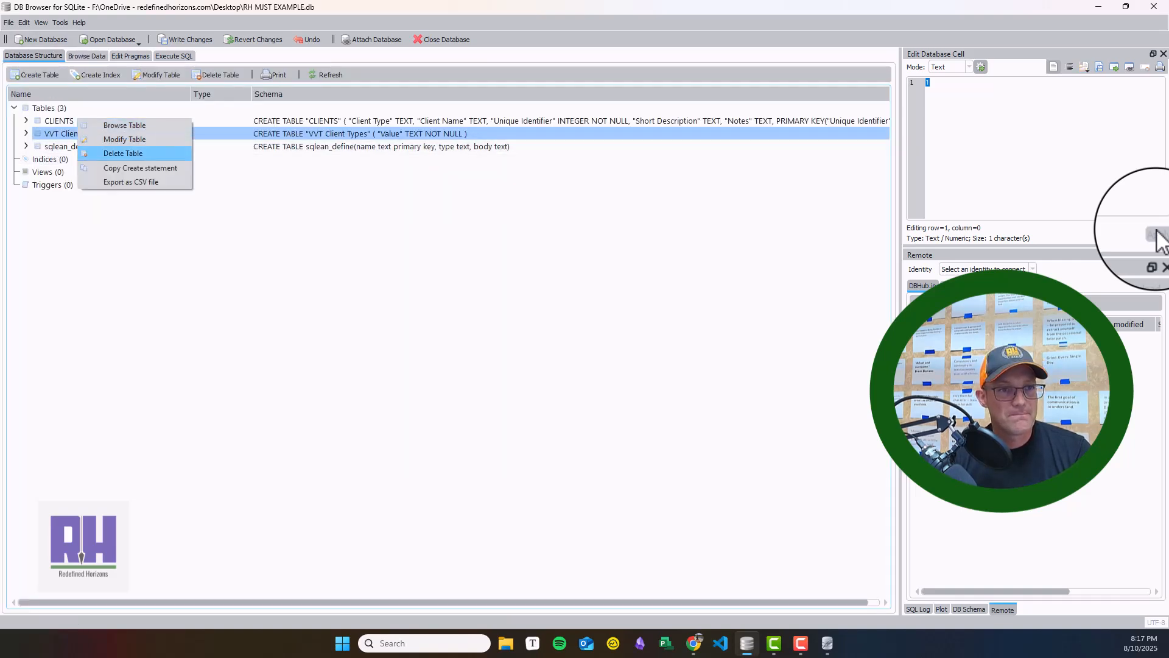
click(124, 139)
click(614, 334)
key(shift+Left)
key(shift+Left)
key(shift+Left)
key(shift+Left)
key(shift+Left)
key(shift+Left)
key(shift+Left)
key(shift+Left)
key(shift+Left)
key(shift+Left)
key(shift+Left)
key(Caps_Lock)
text(LIE)
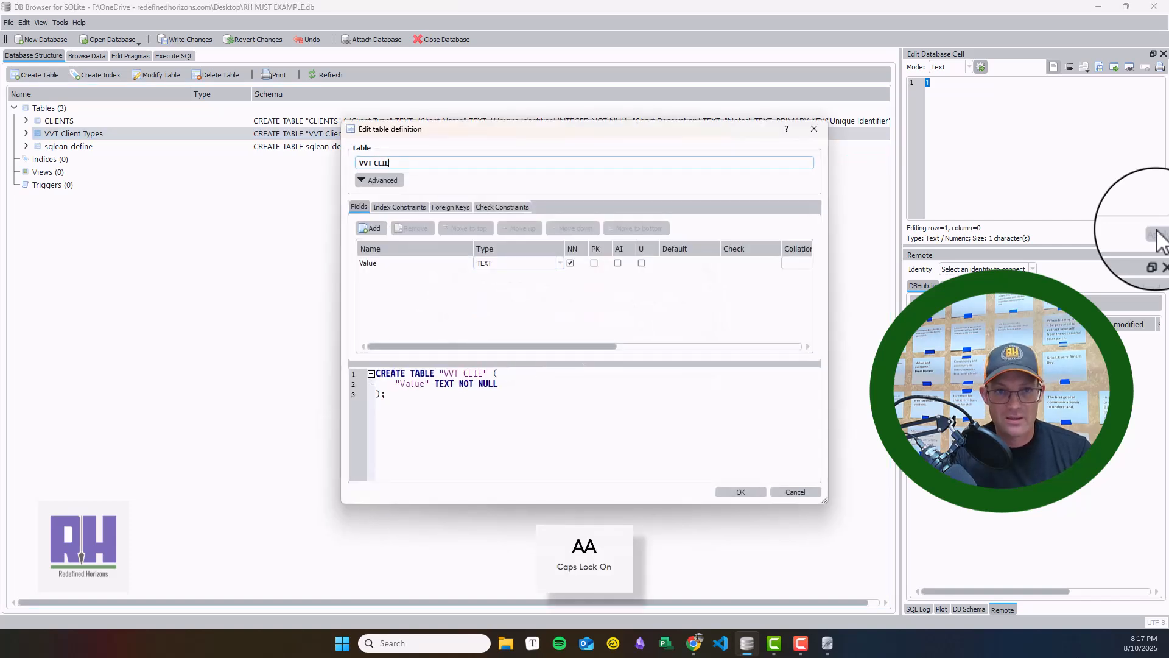
text(NT TYPES)
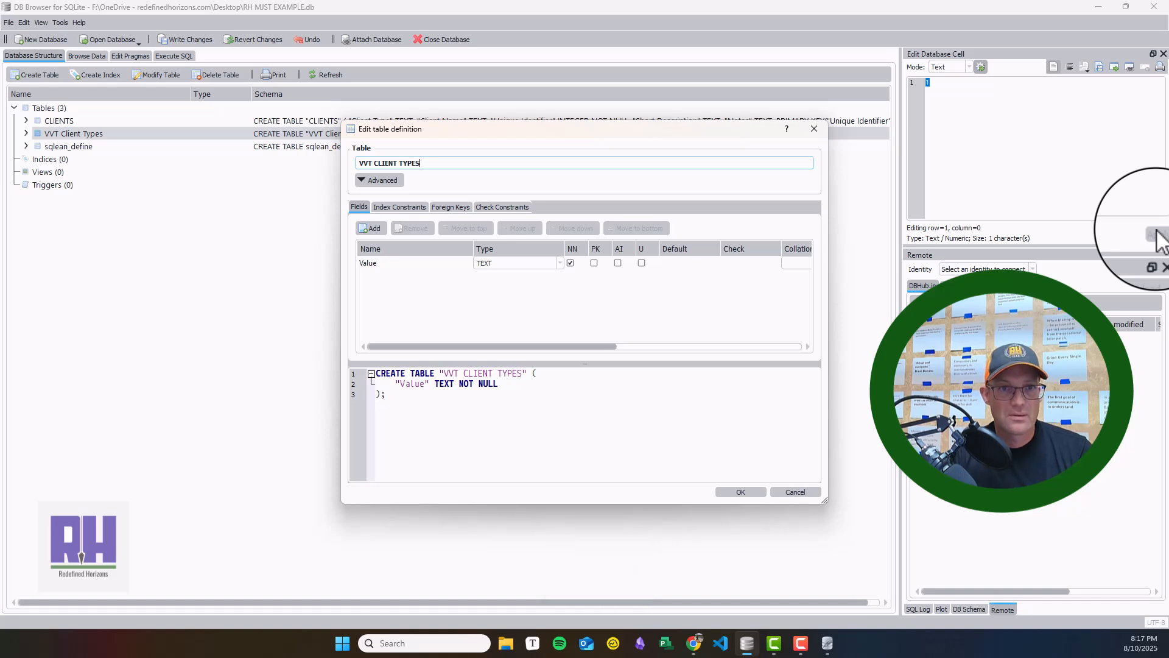
key(Return)
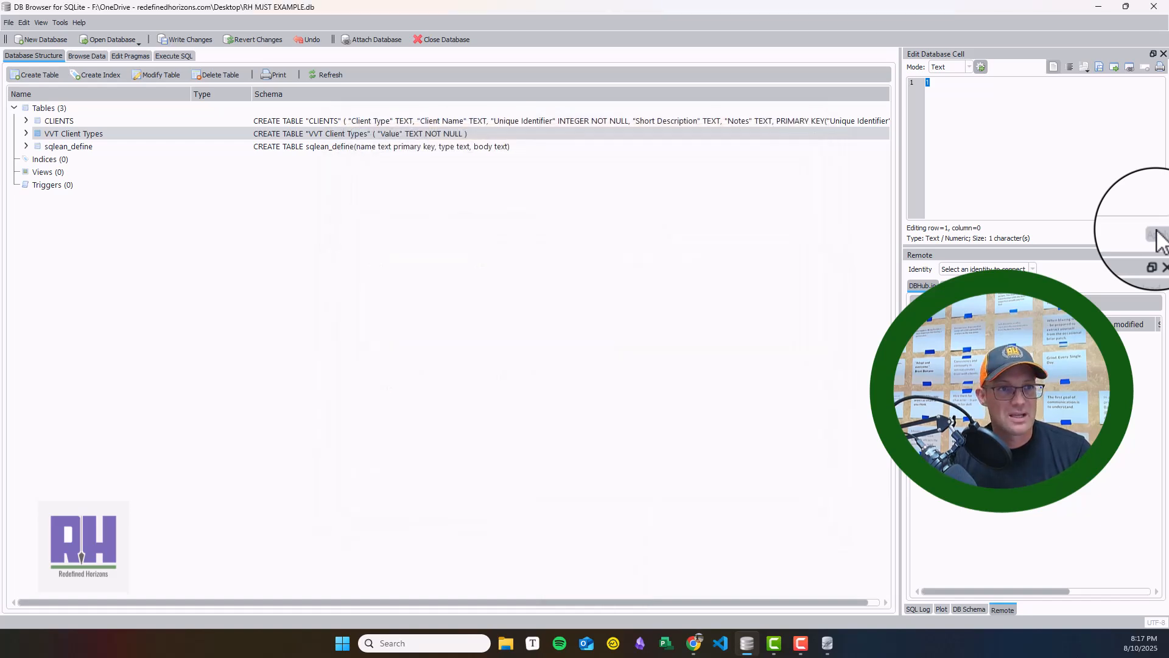
key(ctrl+s)
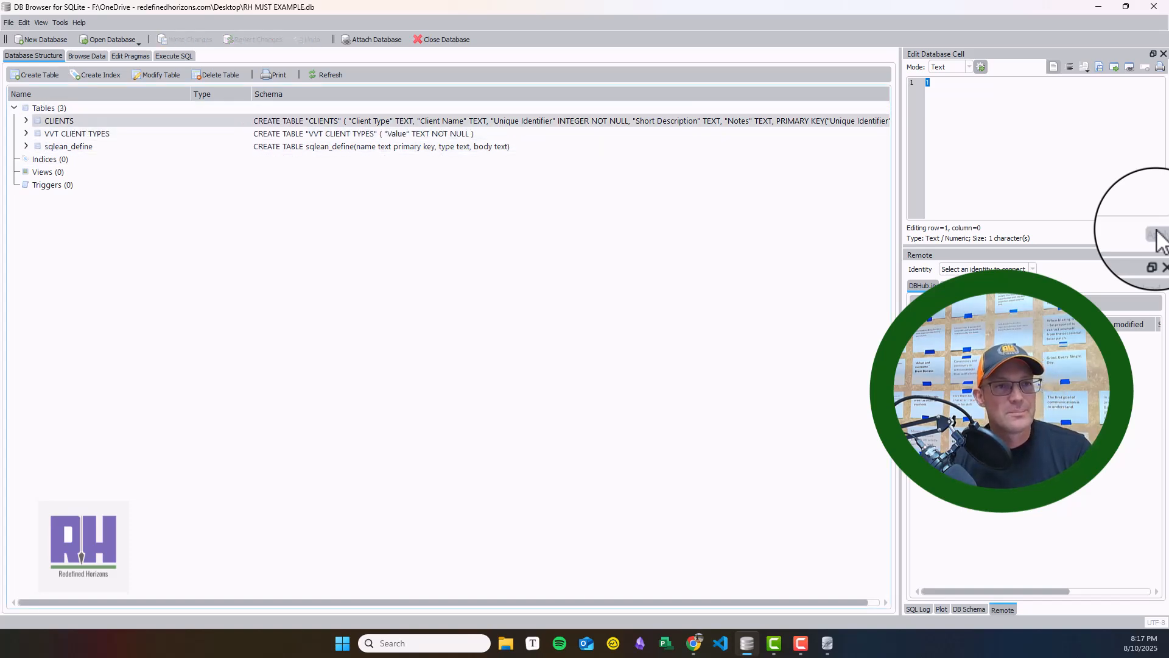
Modify the CLIENTS table definition by adding a foreign key on the Client Type column
click(59, 121)
click(156, 74)
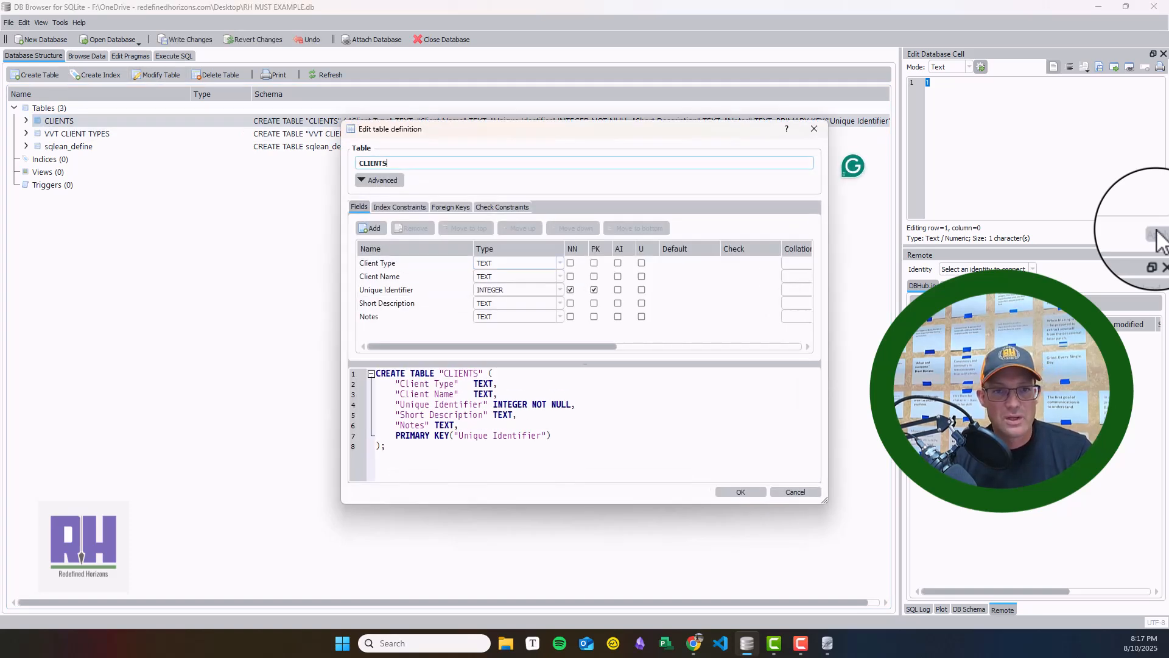
click(451, 207)
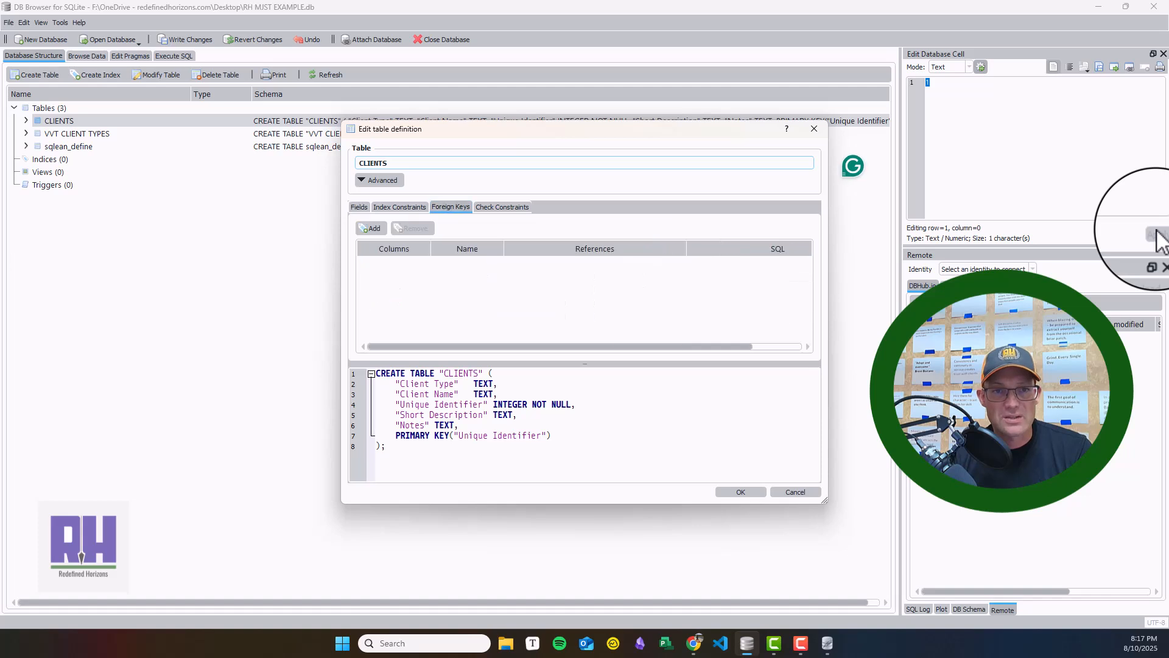
click(371, 228)
double_click(407, 264)
click(390, 317)
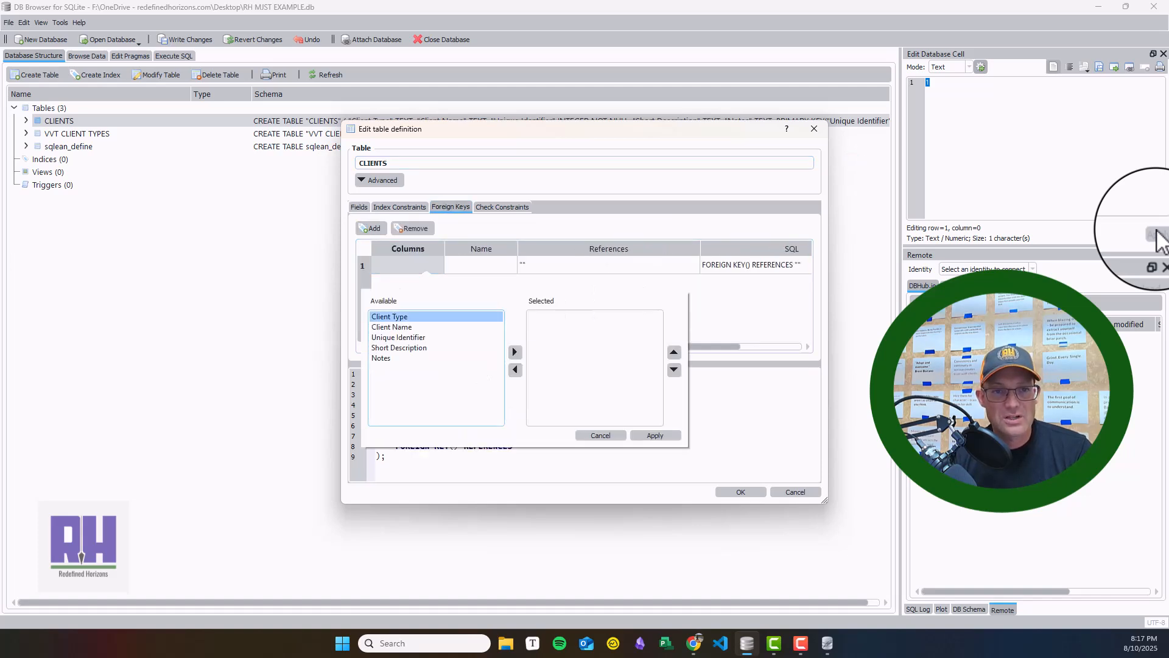
click(514, 352)
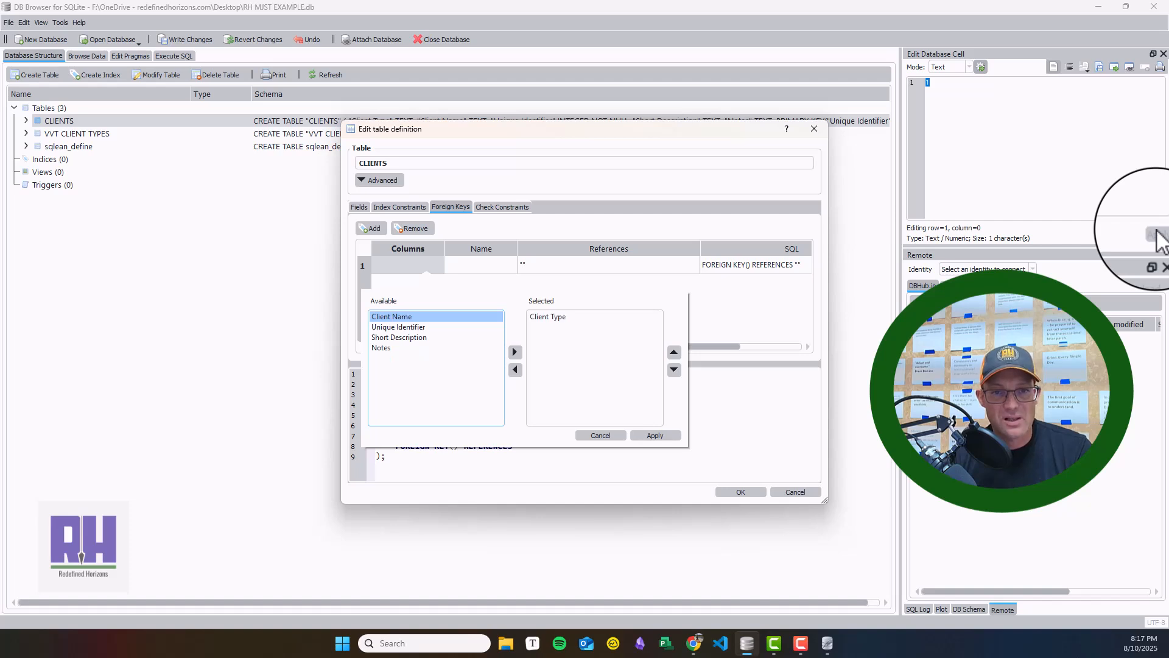
click(655, 436)
Name the foreign key FK CLIENT TYPE, reference the Value field of VVT CLIENT TYPES, and save the CLIENTS table definition
double_click(480, 264)
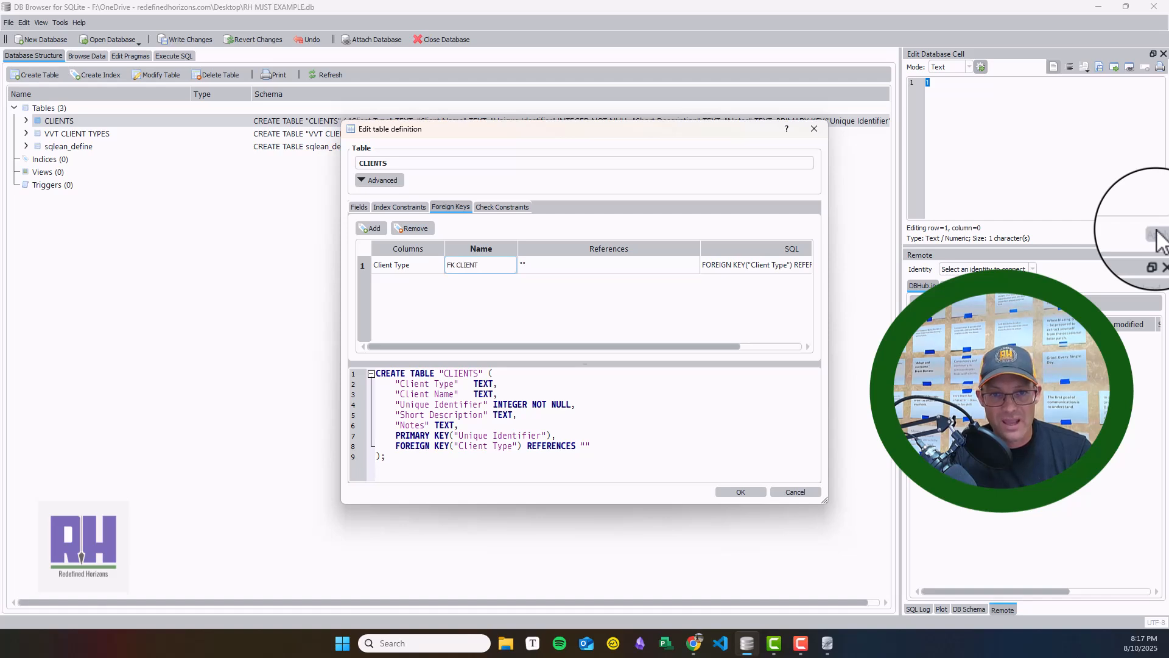
text(FK CLIENT TYPE)
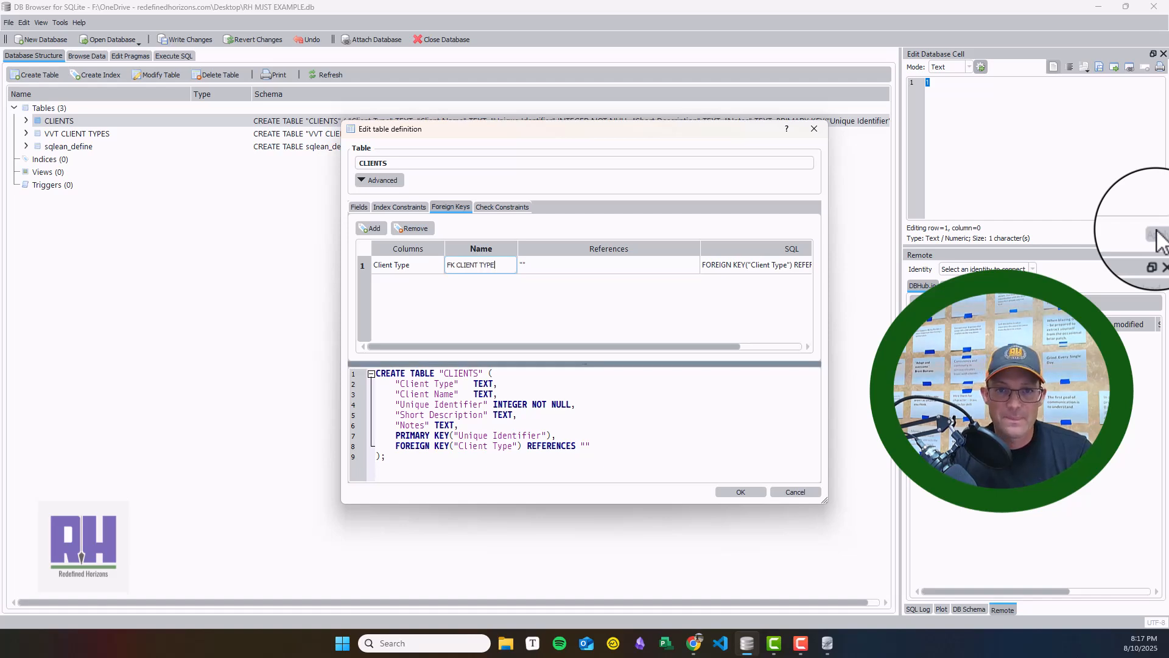
key(Tab)
click(581, 265)
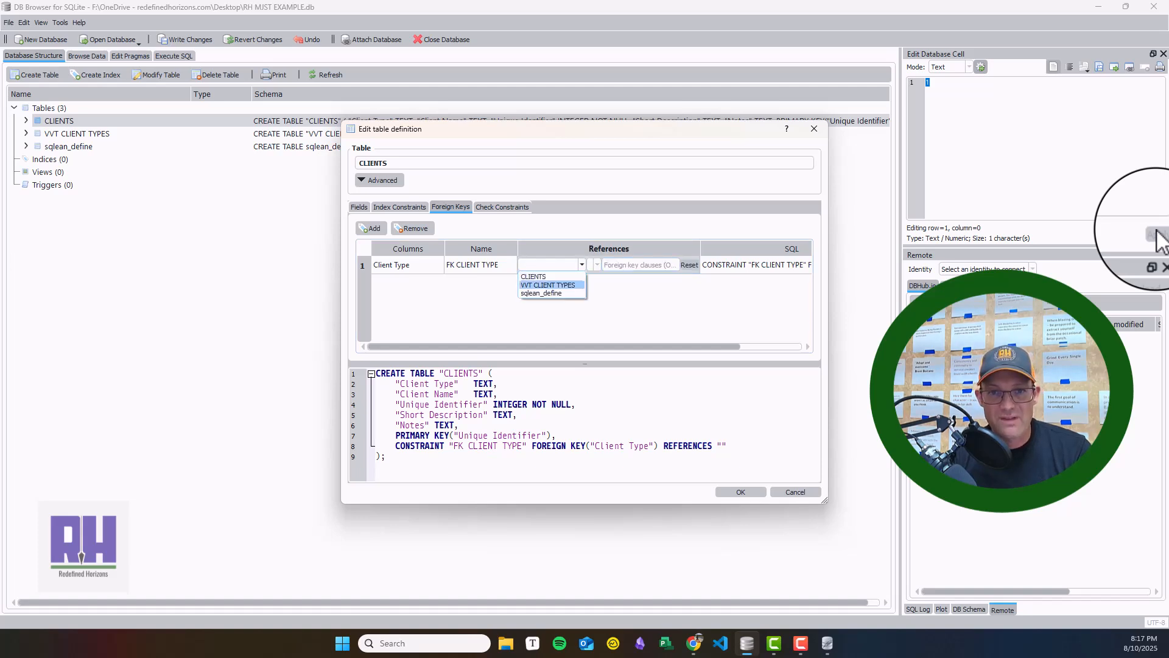
click(548, 285)
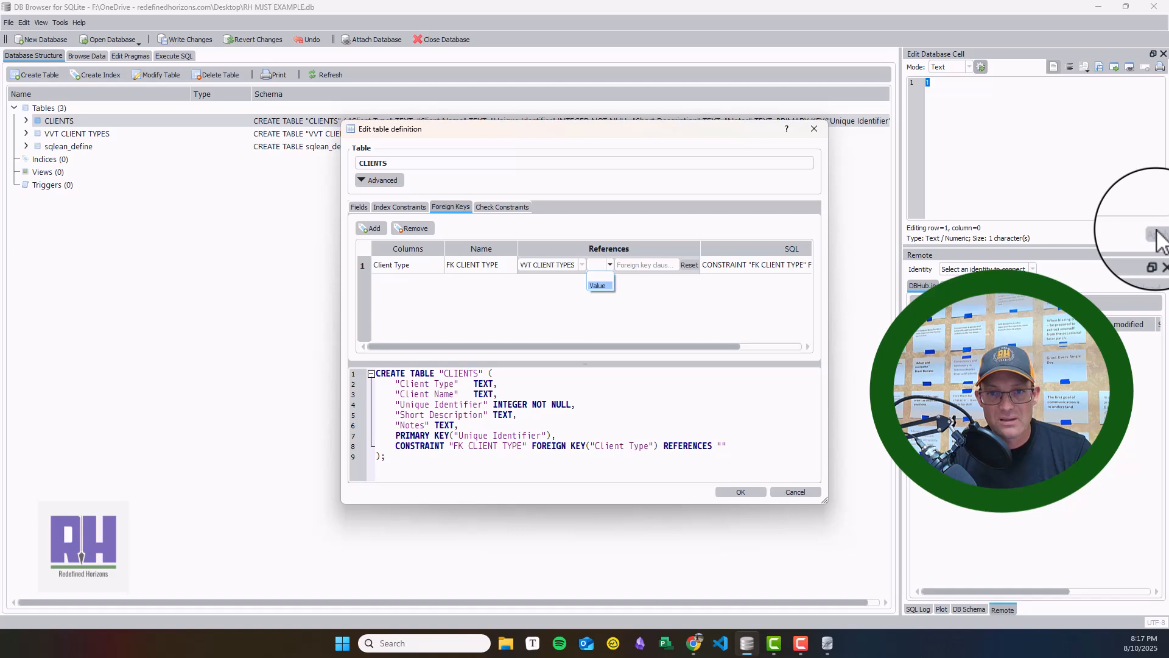
click(408, 265)
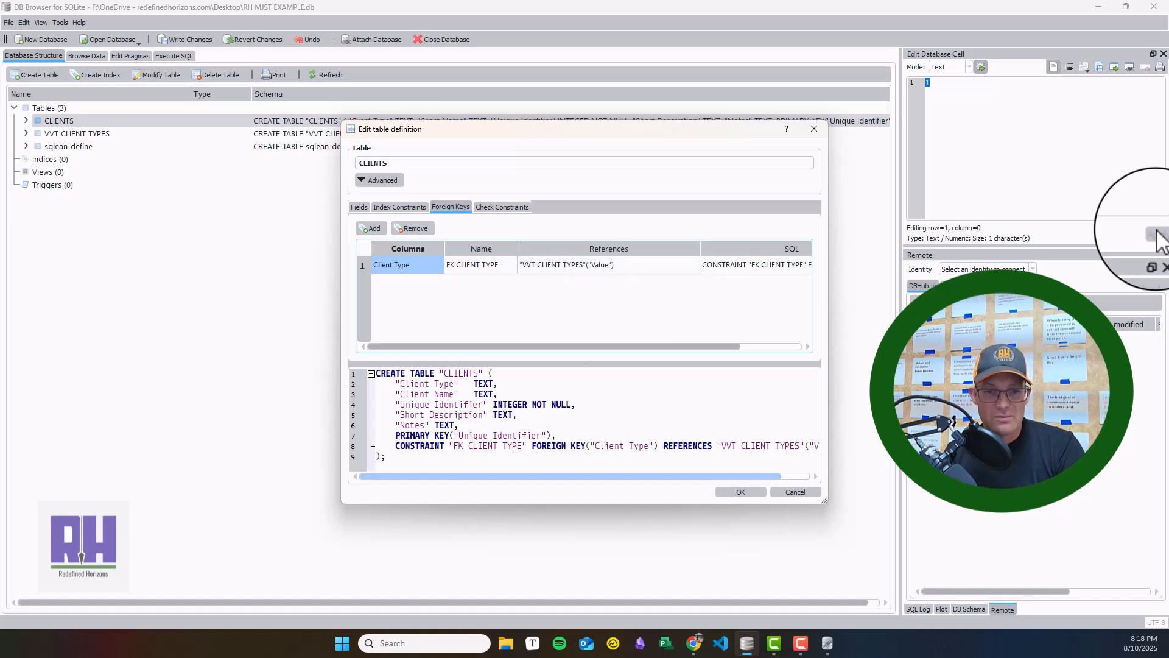
drag(585, 476, 614, 476)
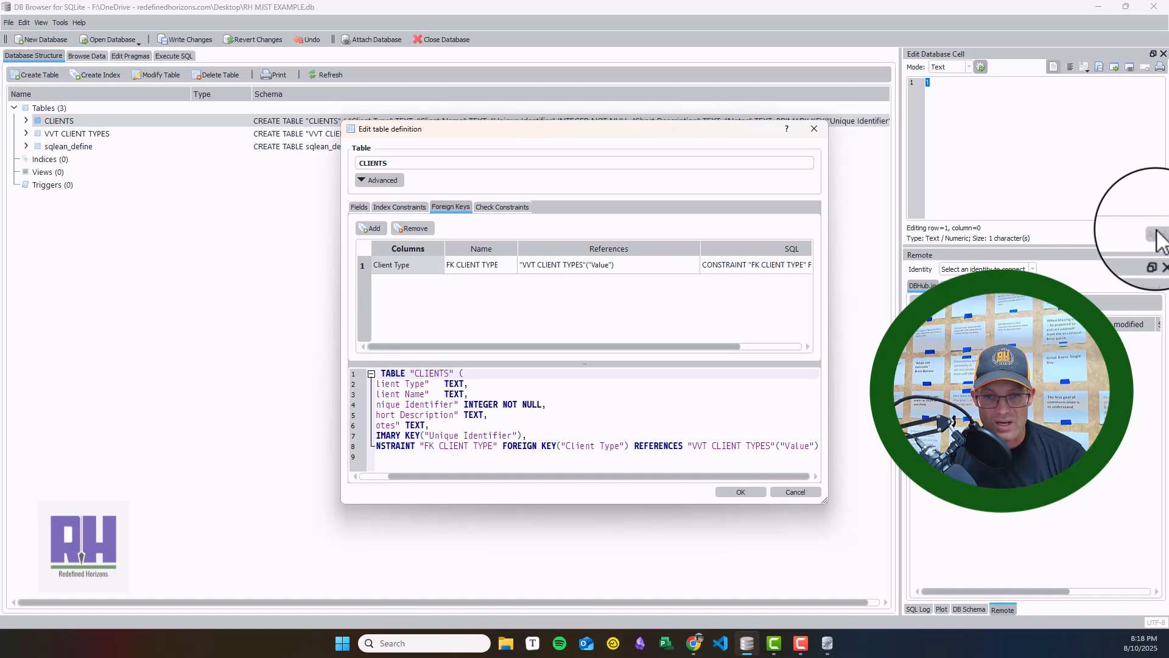
key(Escape)
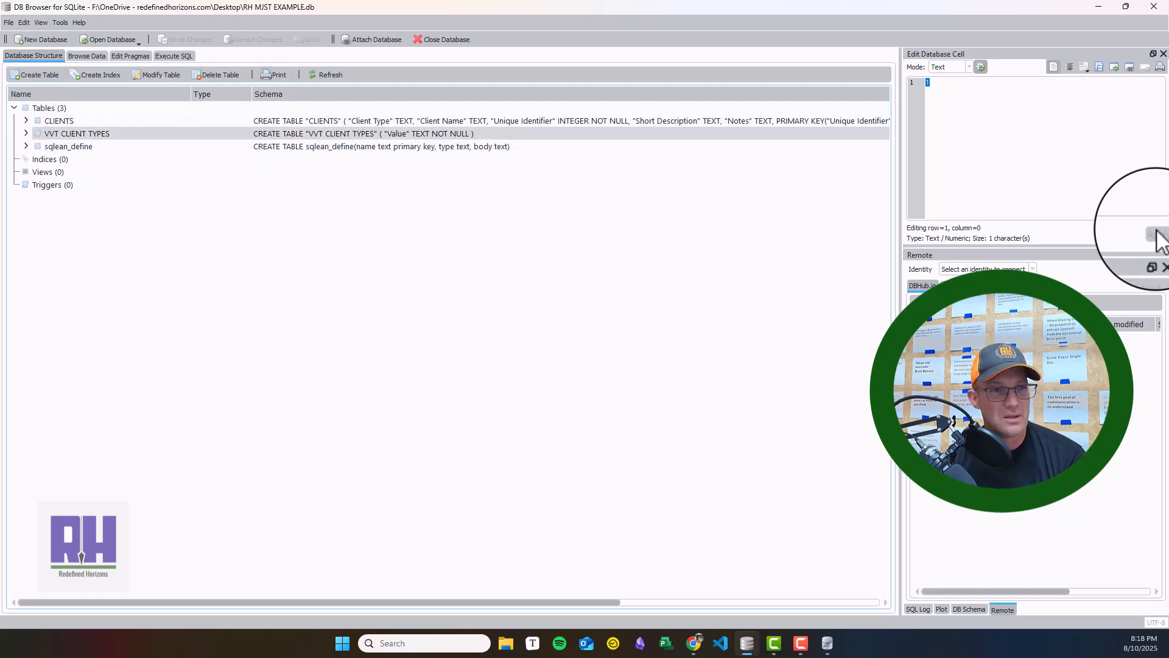
Browse the data of the CLIENTS table and inspect the Client Type value of its first record
click(59, 120)
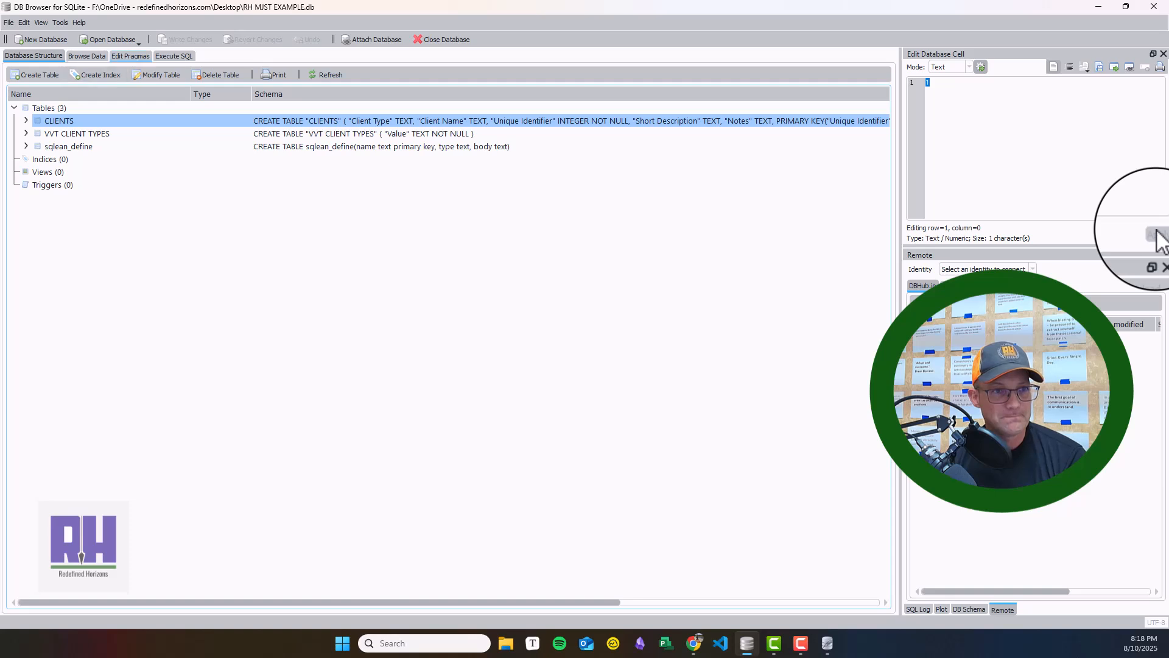
click(86, 55)
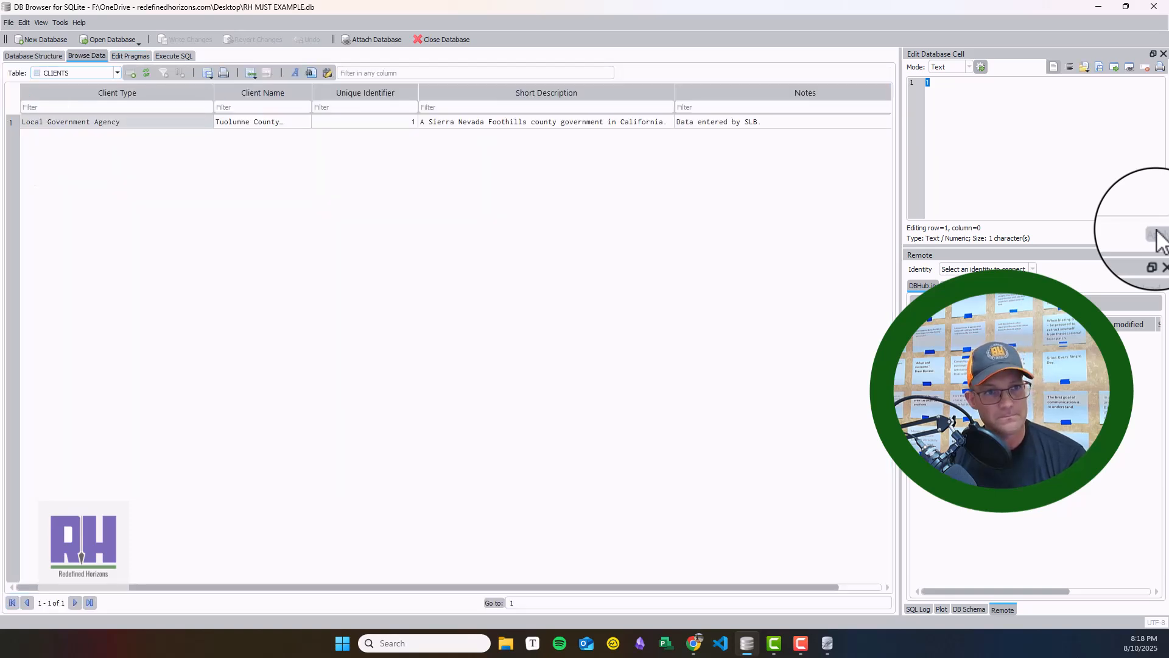
double_click(117, 121)
click(117, 122)
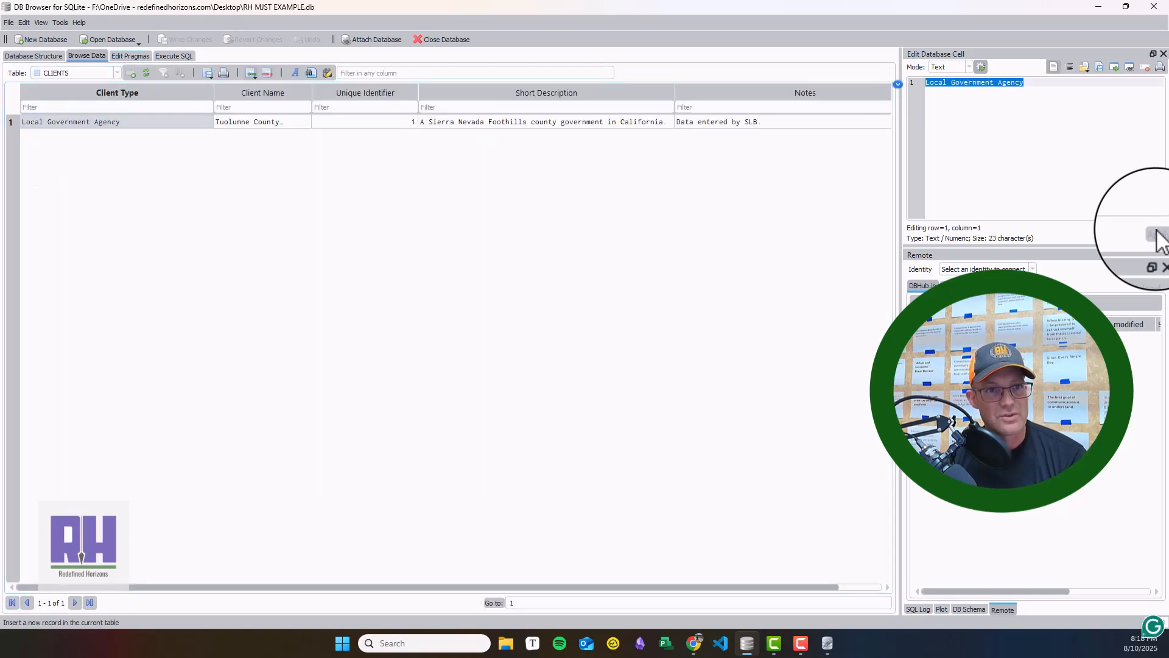
Try to save a new CLIENTS record with all its fields left empty, and cancel the new record form
click(131, 72)
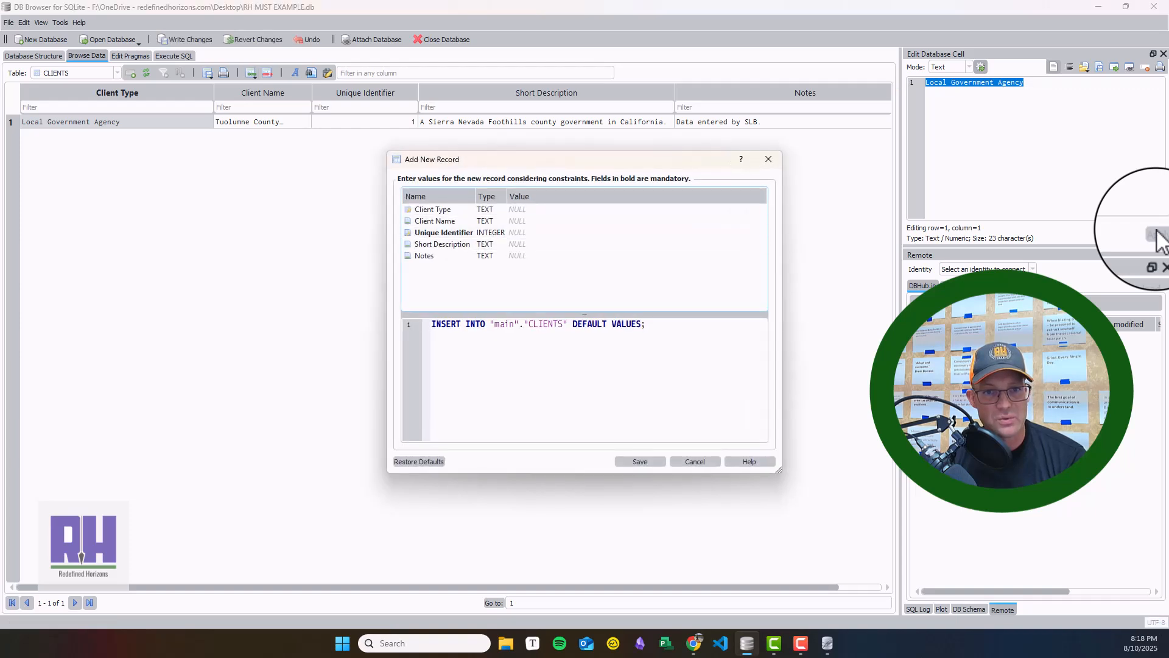
drag(536, 159, 349, 192)
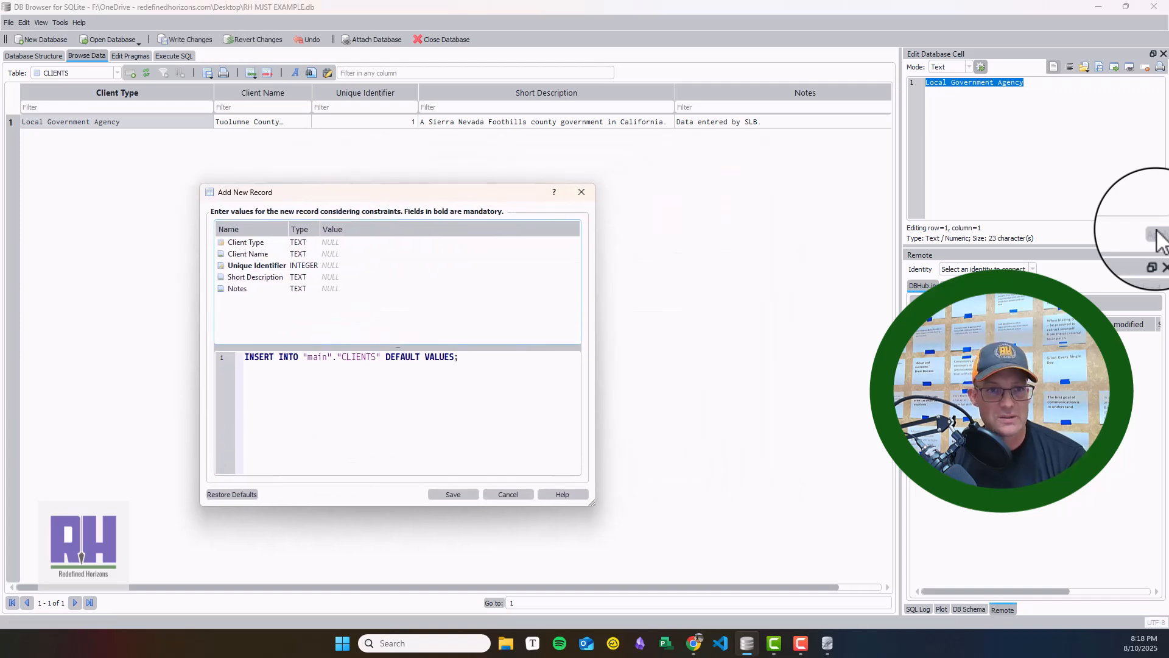
click(365, 242)
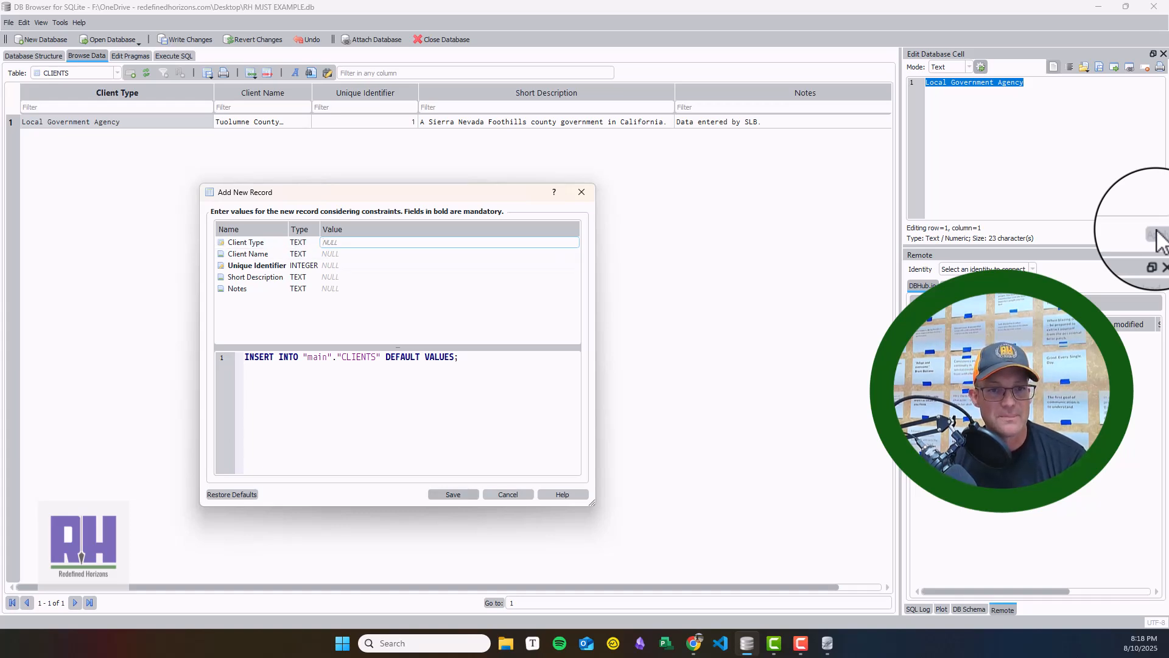
click(453, 495)
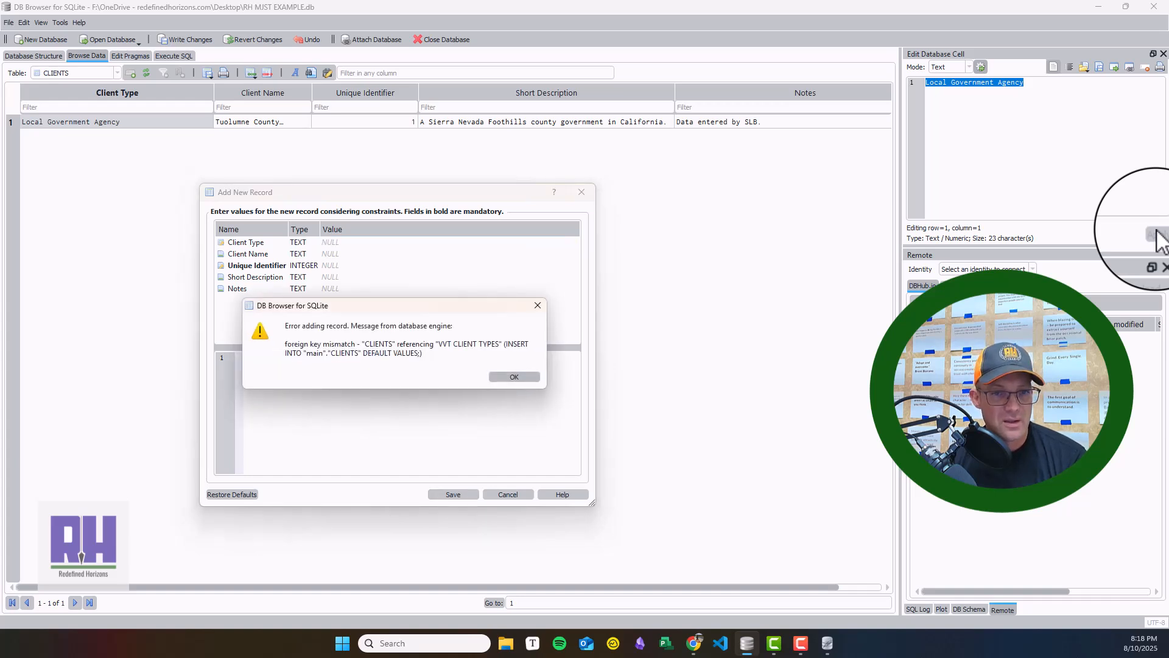
key(Return)
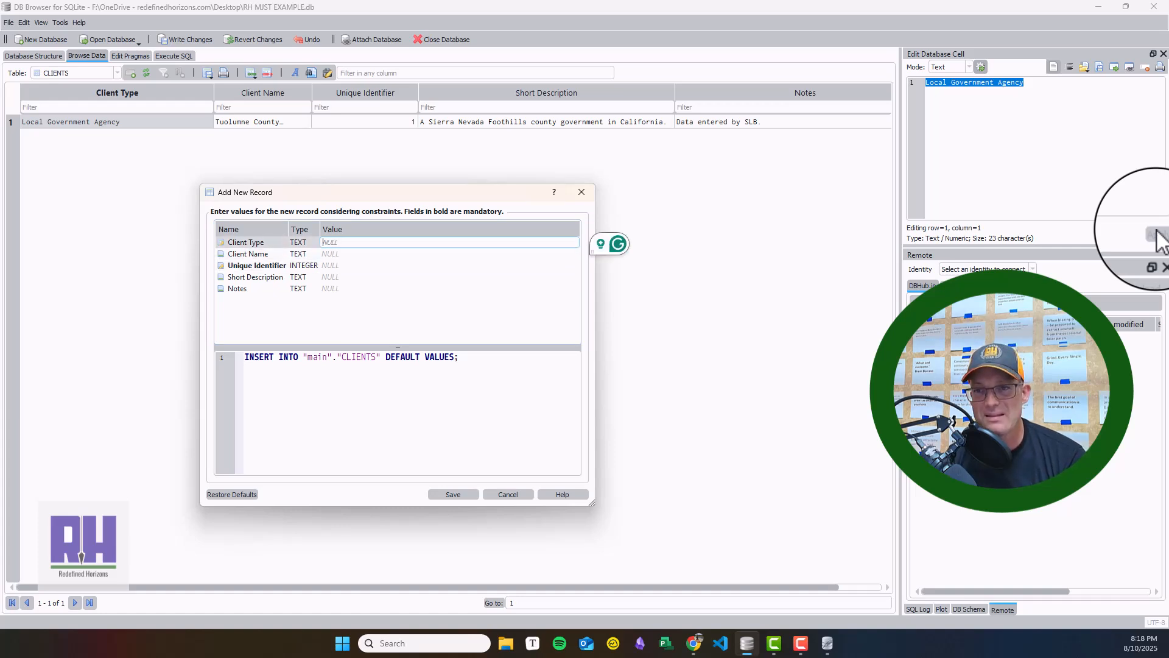
key(Escape)
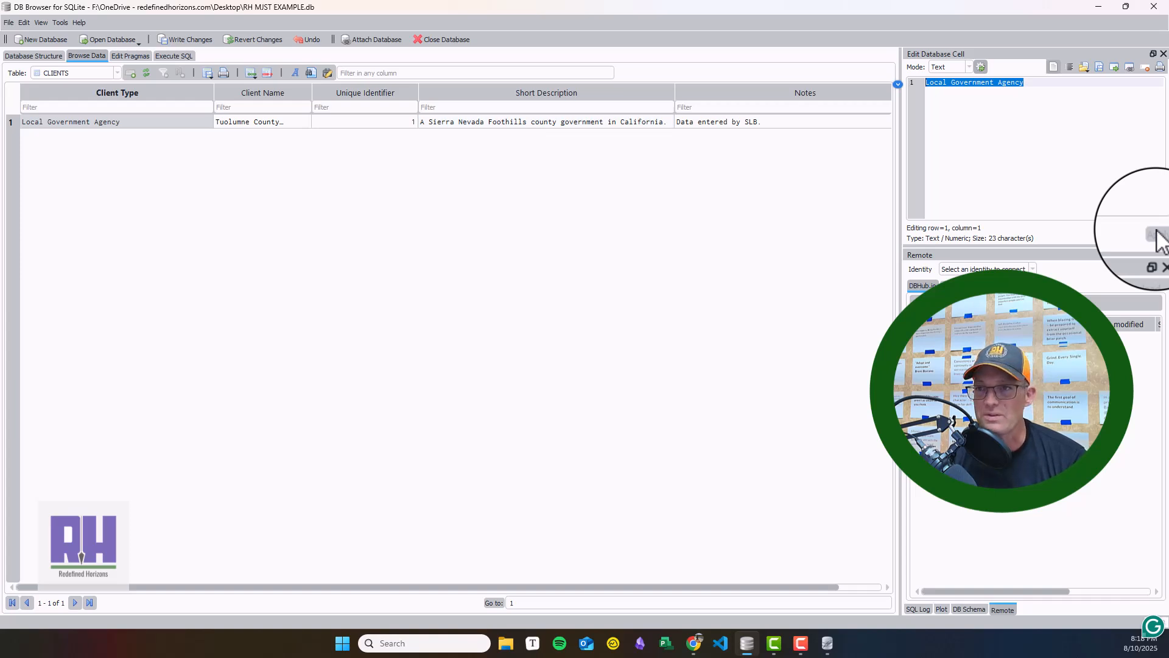
Switch to SQLiteStudio and examine the column structure and foreign key of the JOB SUMMARIES table in RH MJST
click(1155, 229)
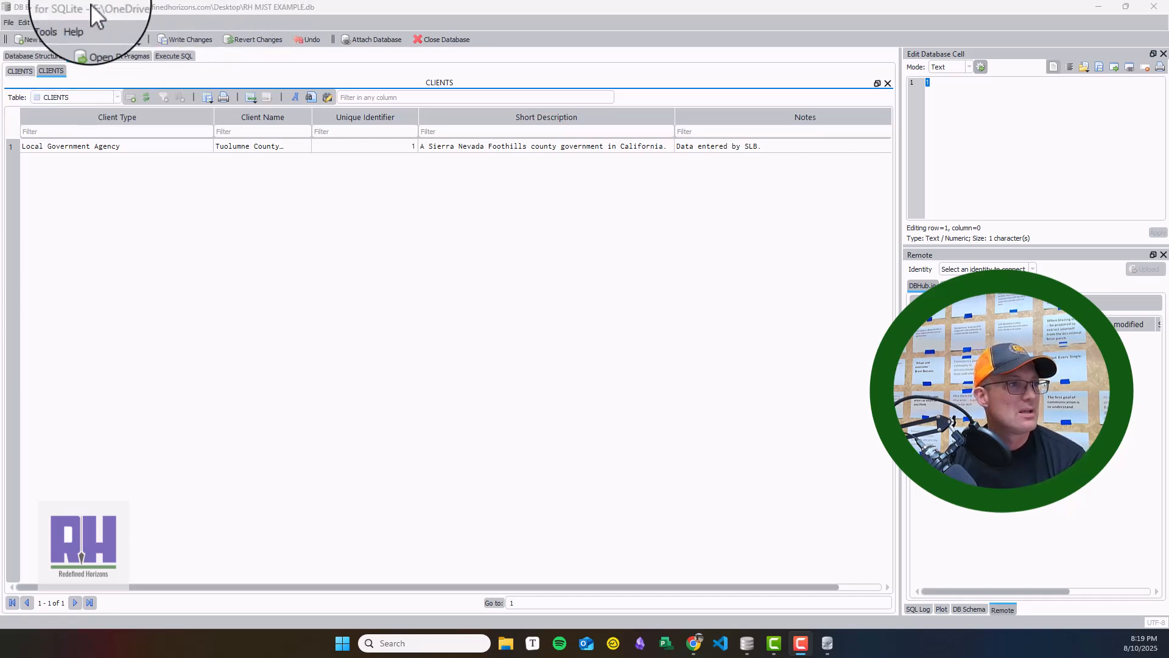
drag(0, 36, 810, 1)
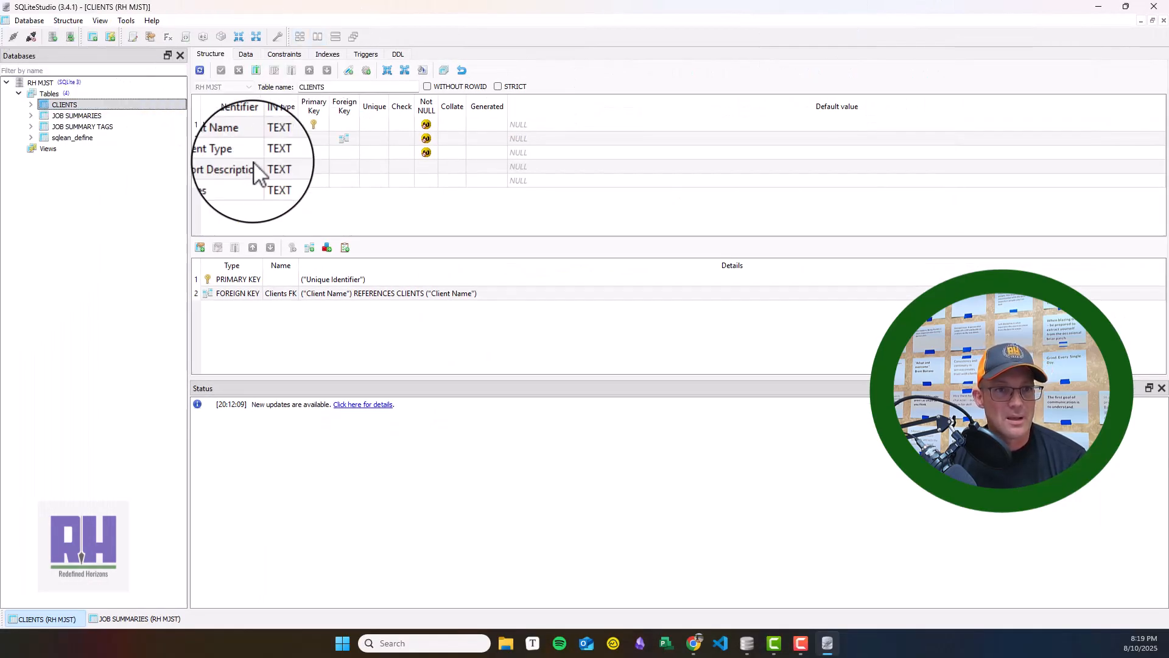
click(111, 115)
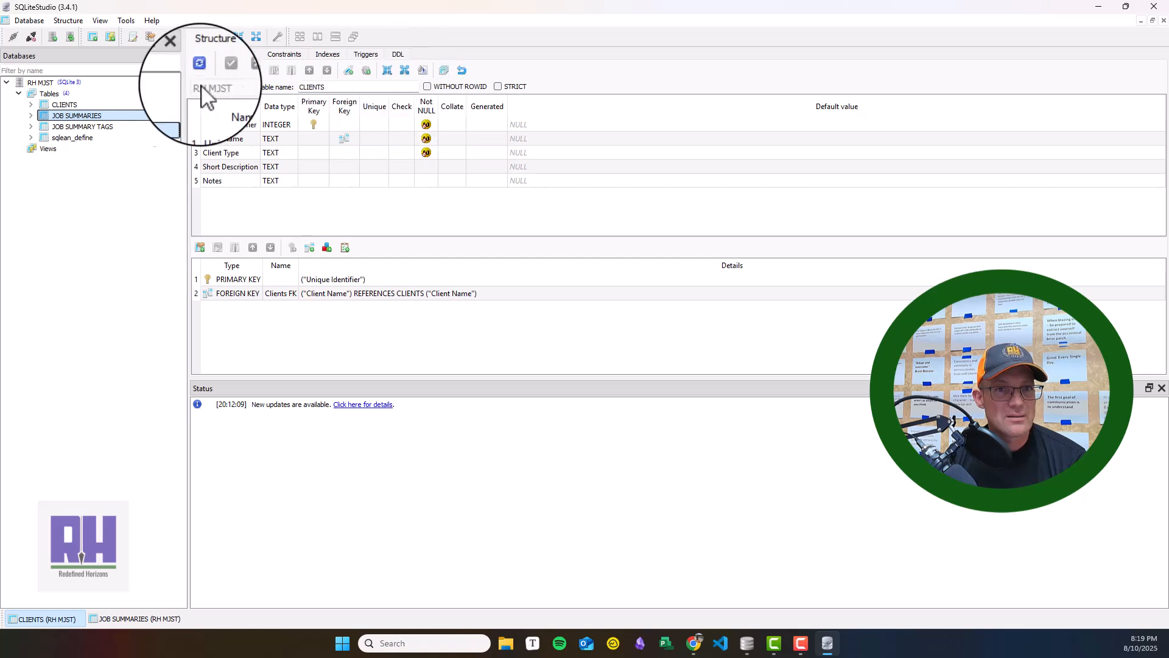
click(72, 116)
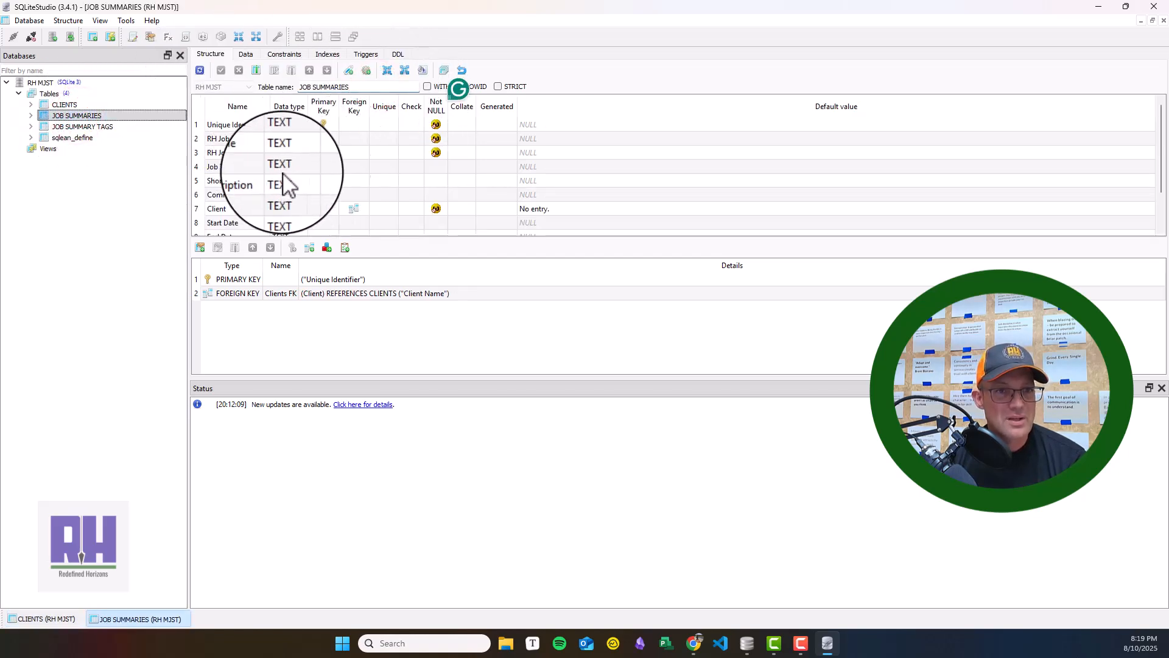
scroll(308, 179, down, 1)
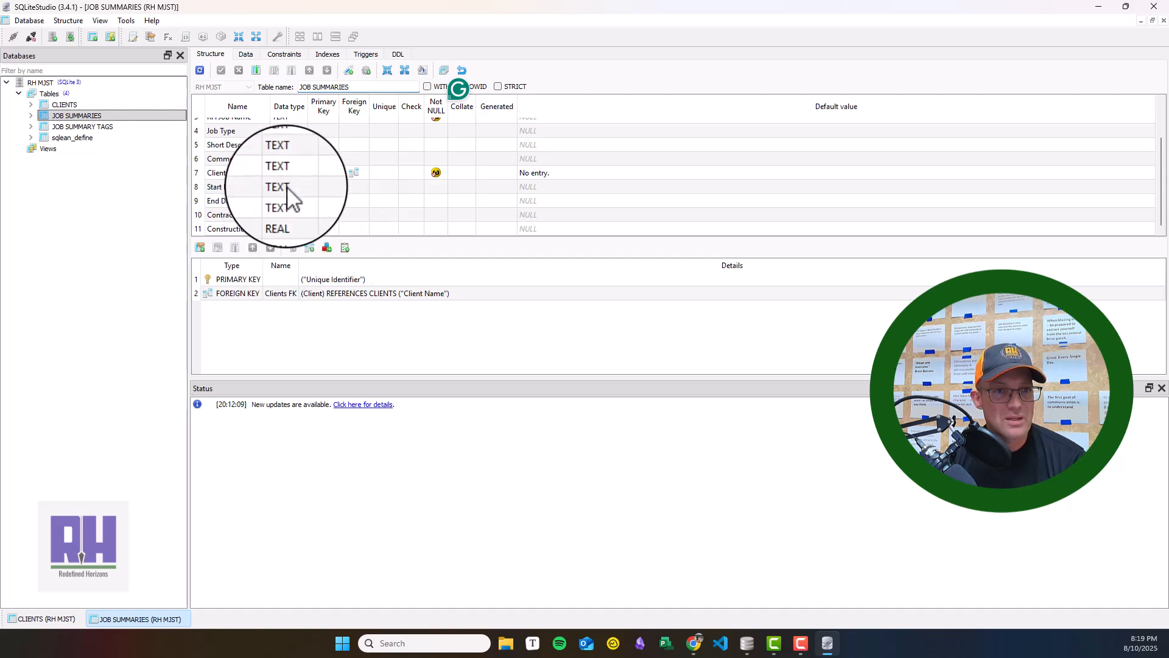
scroll(284, 219, up, 1)
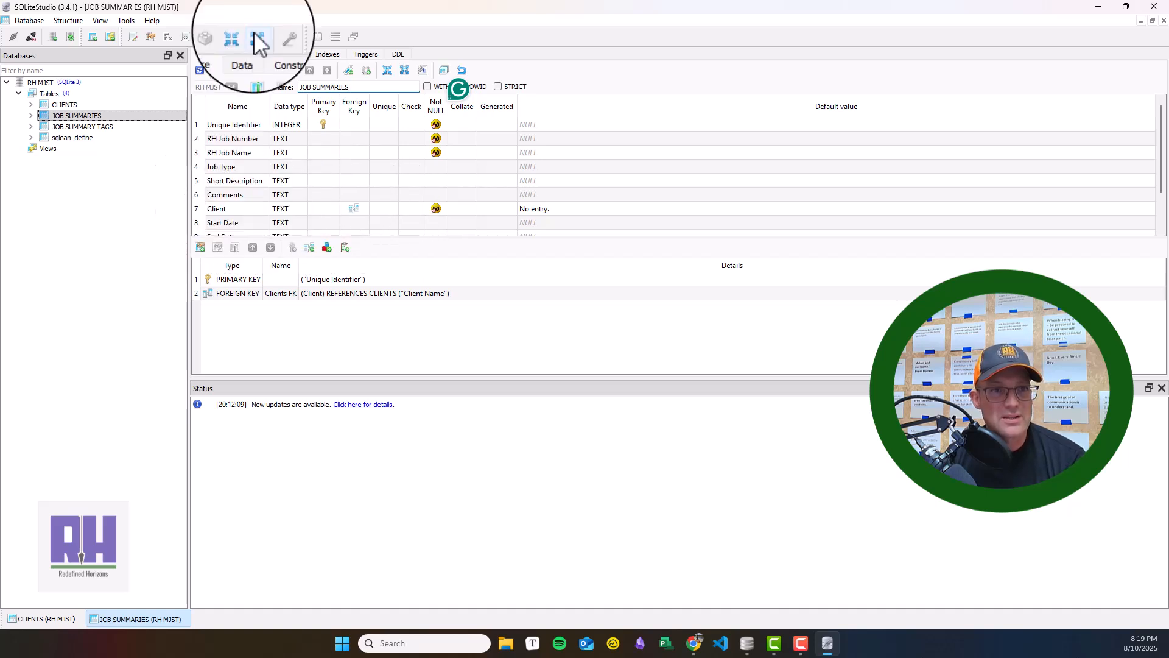
Insert a new row in the JOB SUMMARIES data and open the list of permitted values for its Client cell
click(245, 54)
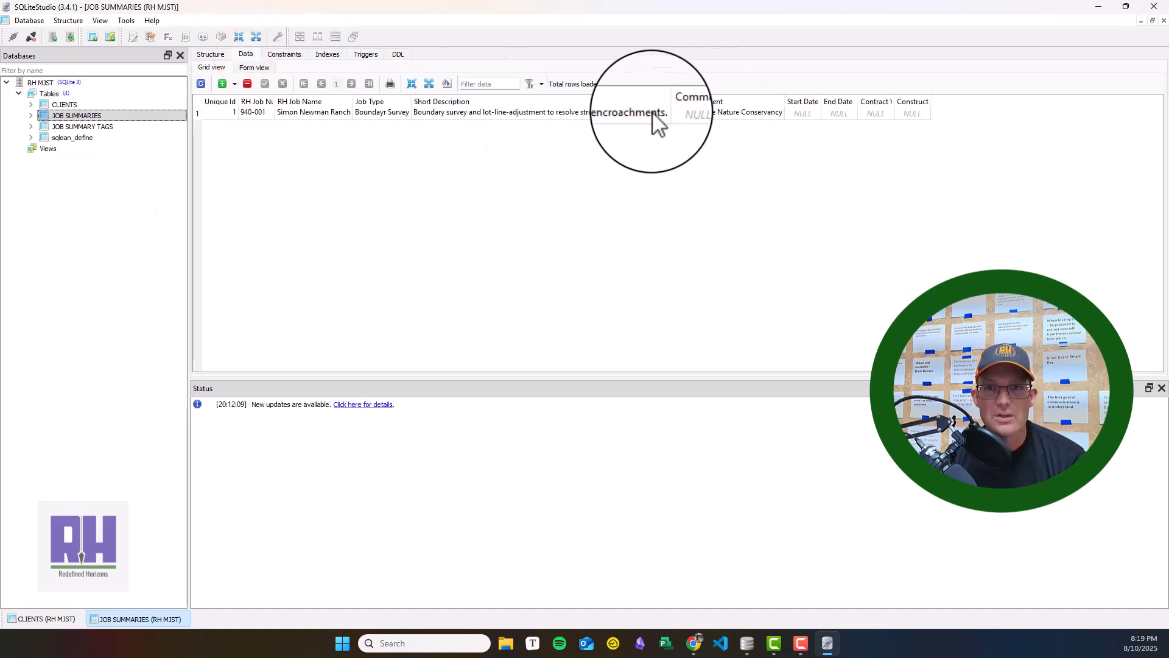
click(222, 84)
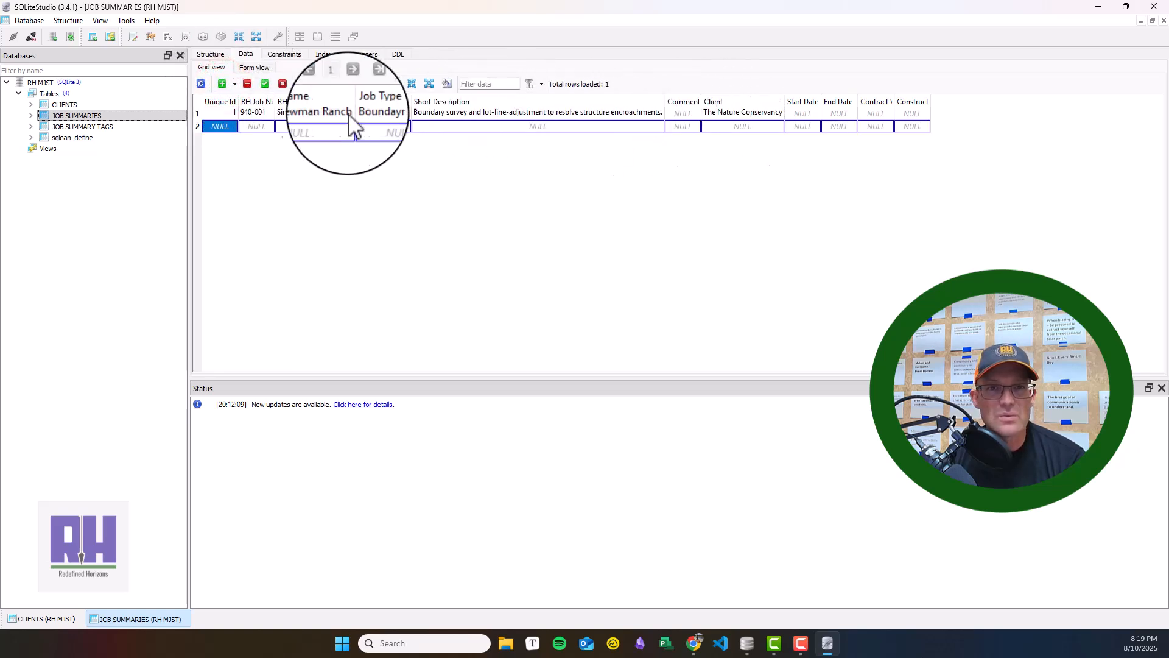
click(731, 126)
click(768, 126)
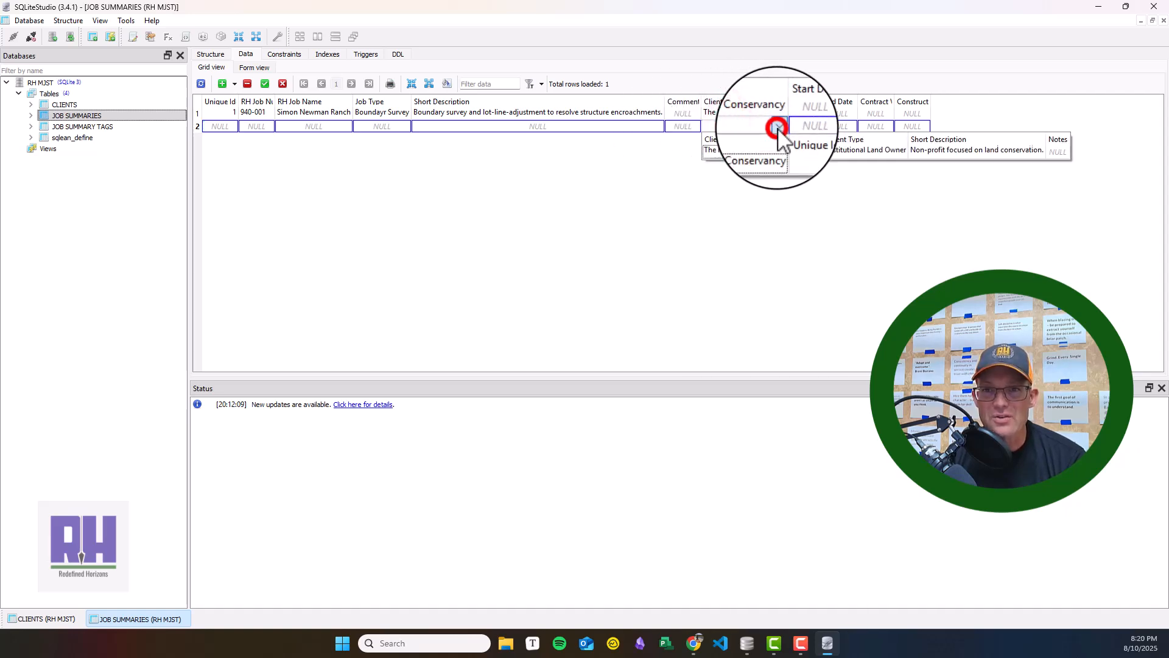